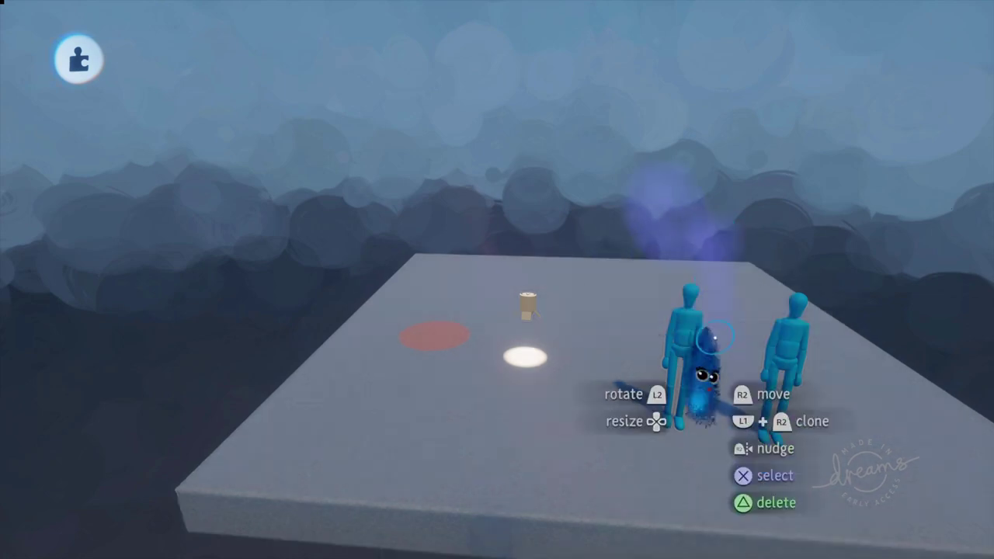
Stamp a Trigger Zone gadget just above the red circle on the platform.
key(square)
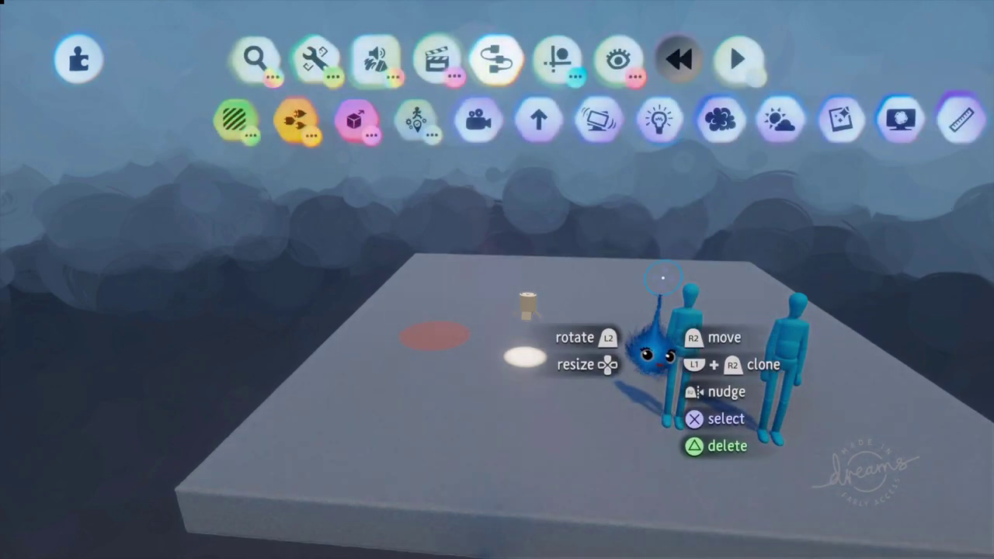
click(235, 115)
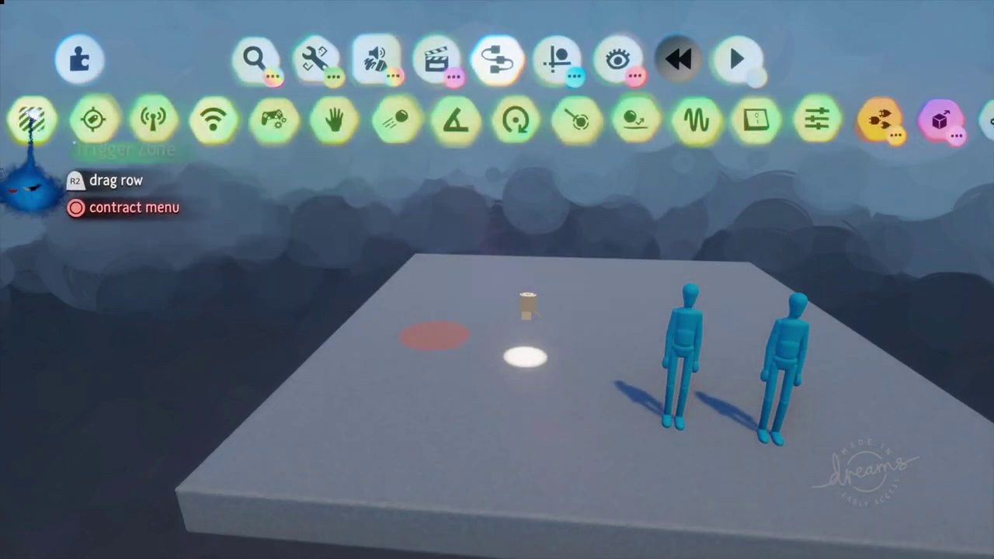
click(27, 118)
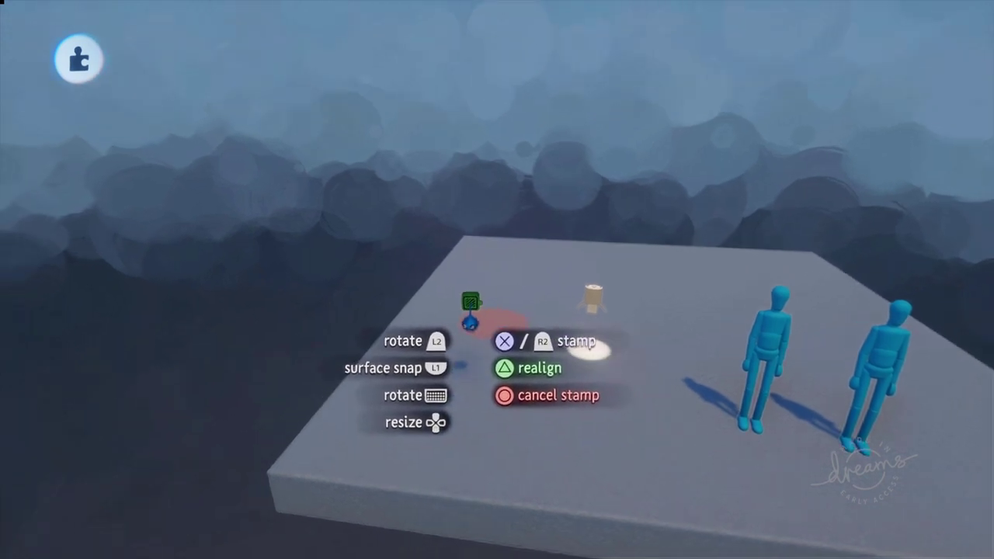
click(483, 313)
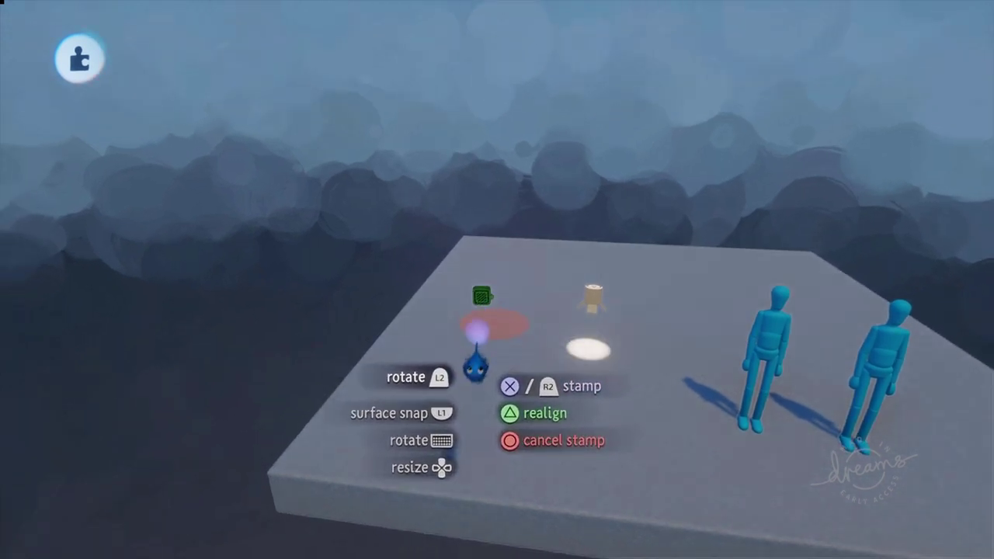
click(479, 341)
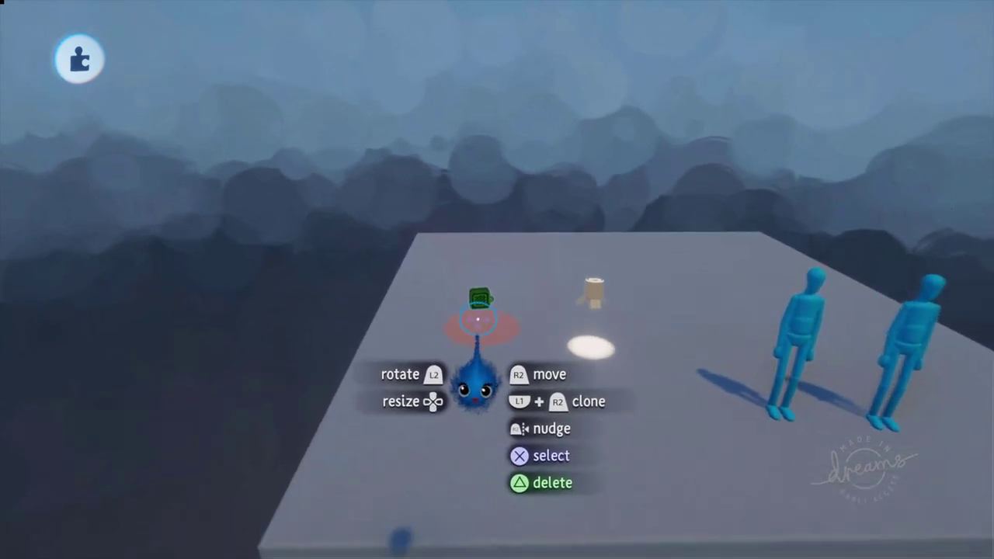
Select the Trigger Zone gadget to examine the area its zone covers.
click(483, 318)
click(477, 343)
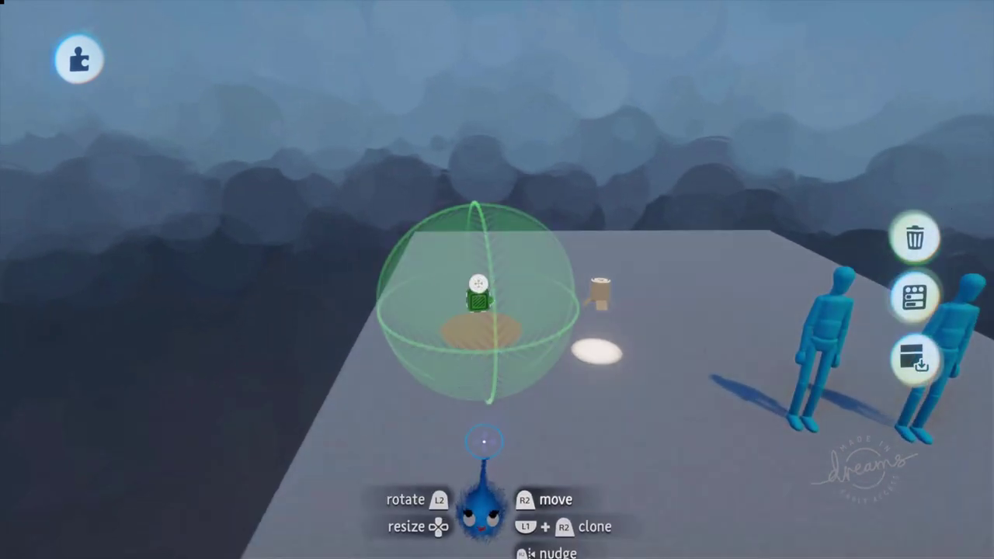
middle_drag(522, 404, 492, 395)
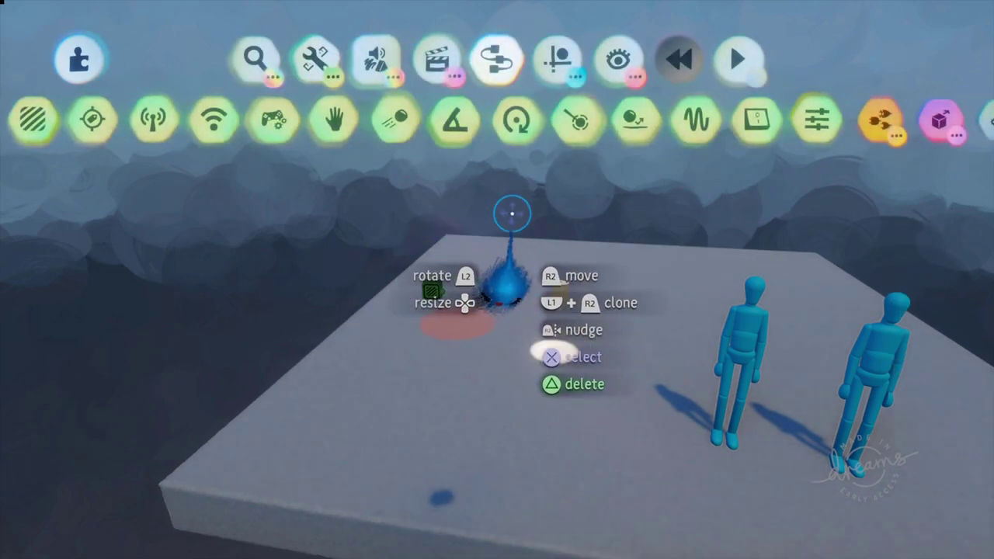
Turn on the show/hide options for zones and for the split-box gadget overlay.
click(619, 57)
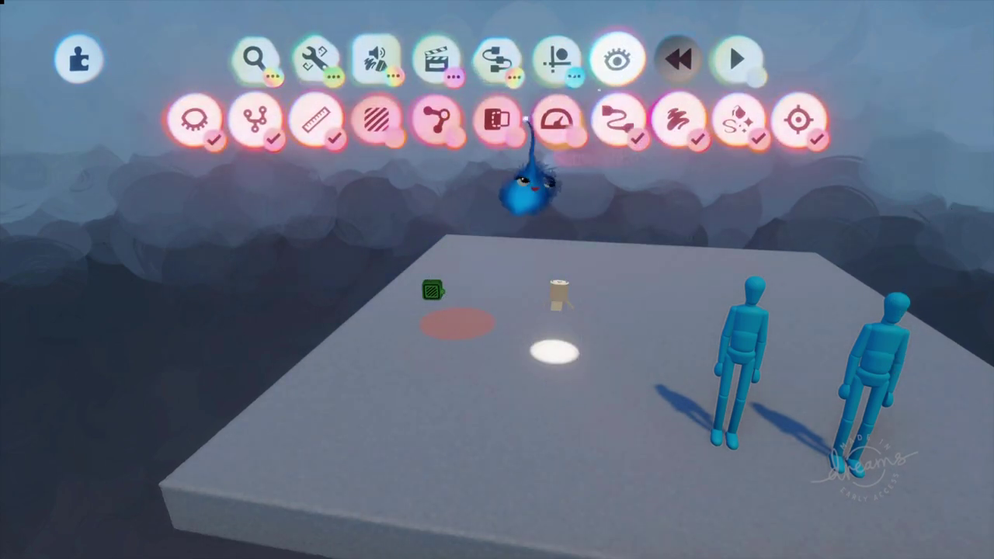
click(383, 129)
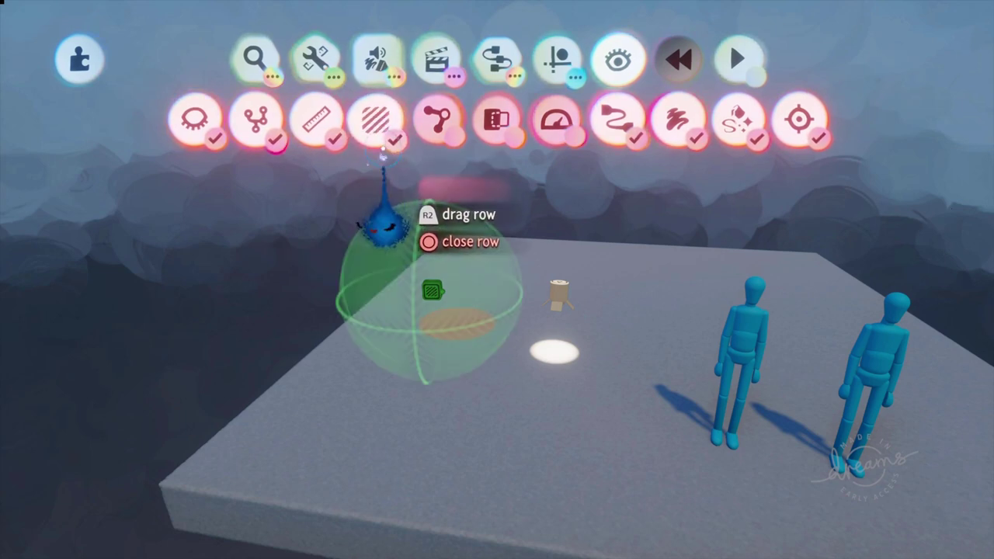
click(498, 122)
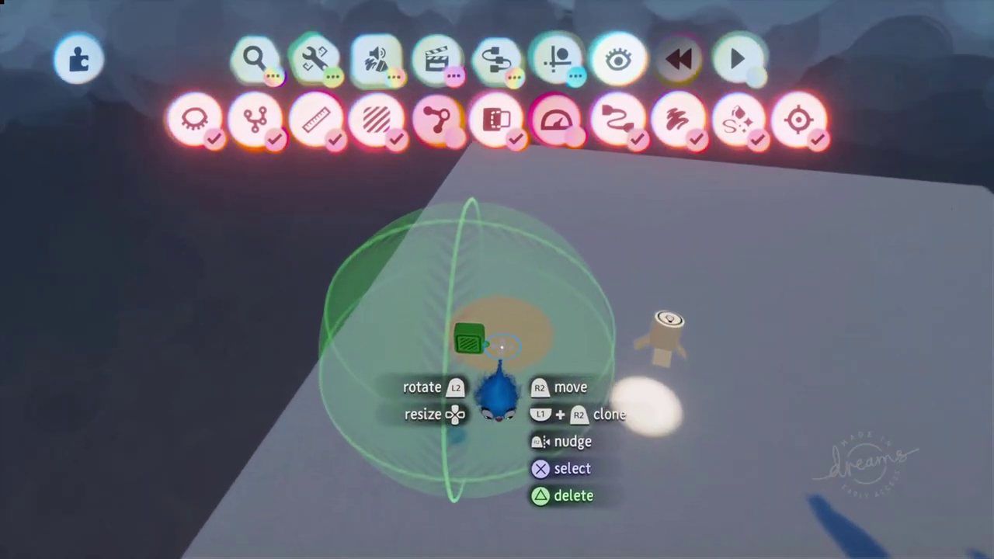
Move the trigger zone over the red circle and try shrinking and enlarging it.
mouse_move(492, 364)
mouse_down()
mouse_move(508, 319)
mouse_move(516, 342)
mouse_up()
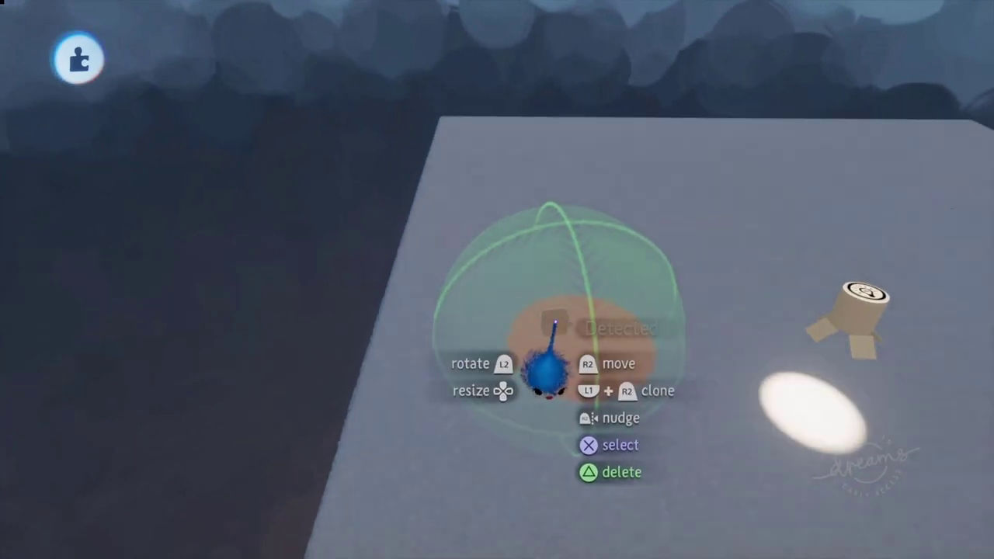
mouse_move(547, 371)
mouse_down()
mouse_move(567, 316)
mouse_move(572, 391)
mouse_up()
key(Down)
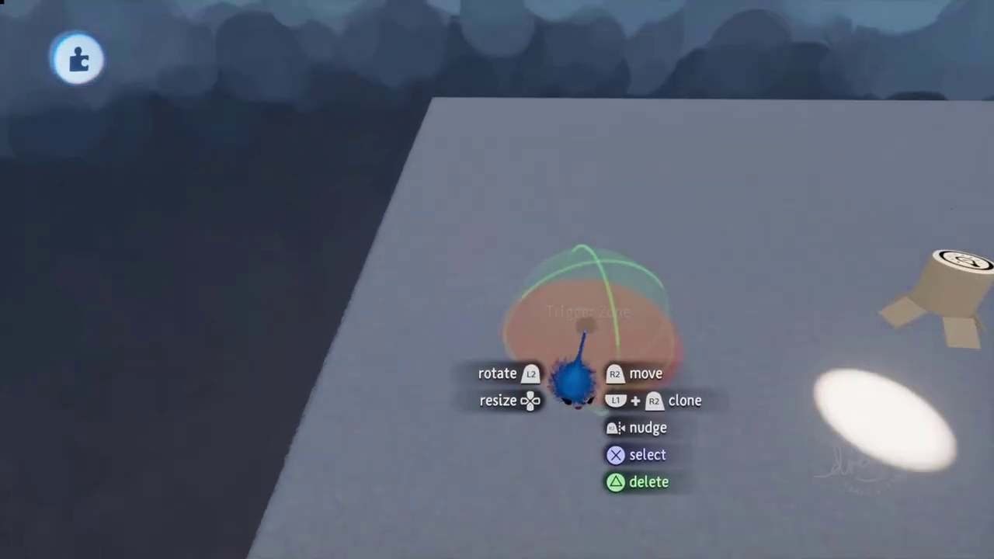
key(Up)
drag(577, 351, 579, 326)
key(Down)
key(Down)
key(Up)
scroll(610, 383, down, 3)
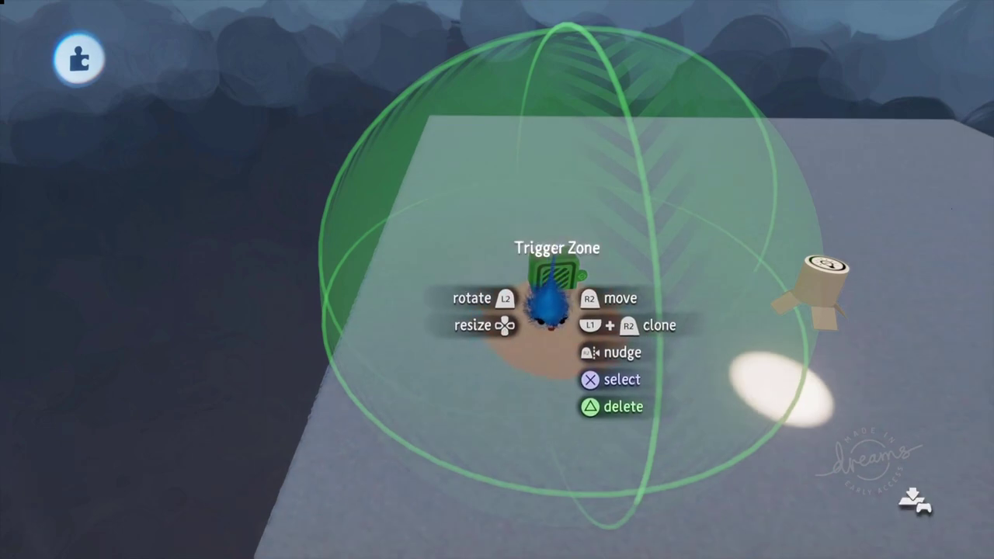
Shrink the trigger zone to about 35% and centre it over the red circle.
click(551, 315)
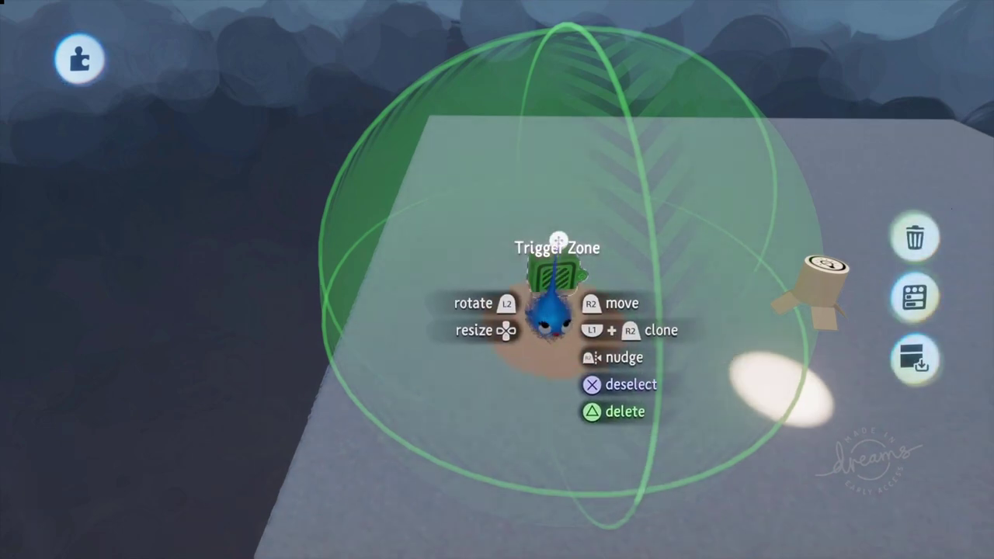
drag(552, 303, 557, 264)
key(Left)
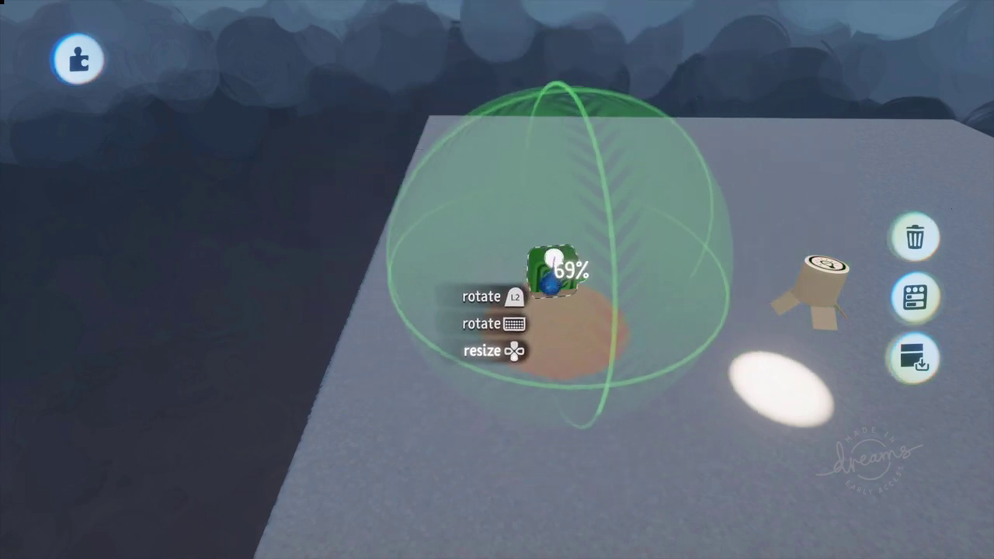
mouse_move(552, 299)
mouse_down()
mouse_move(548, 319)
mouse_move(550, 300)
mouse_up()
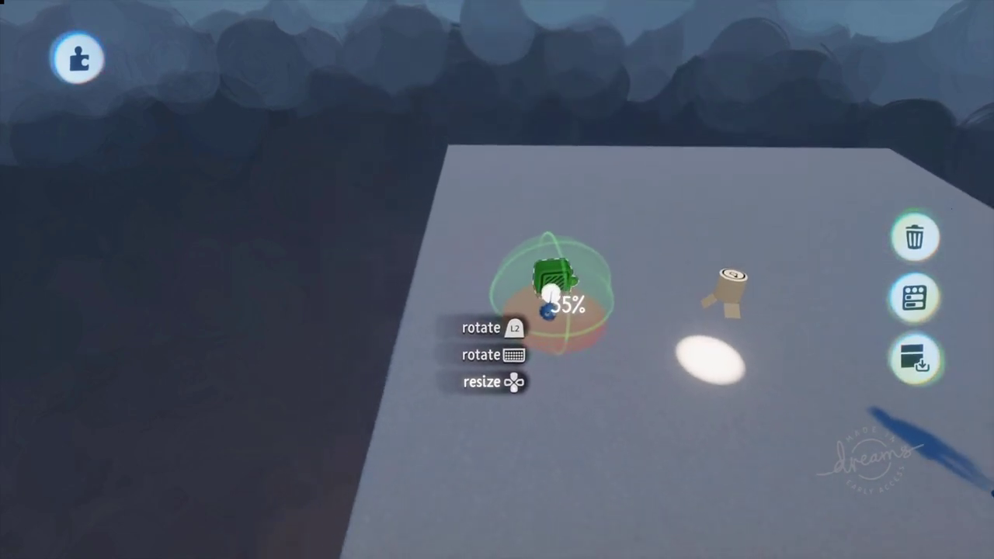
drag(550, 299, 596, 359)
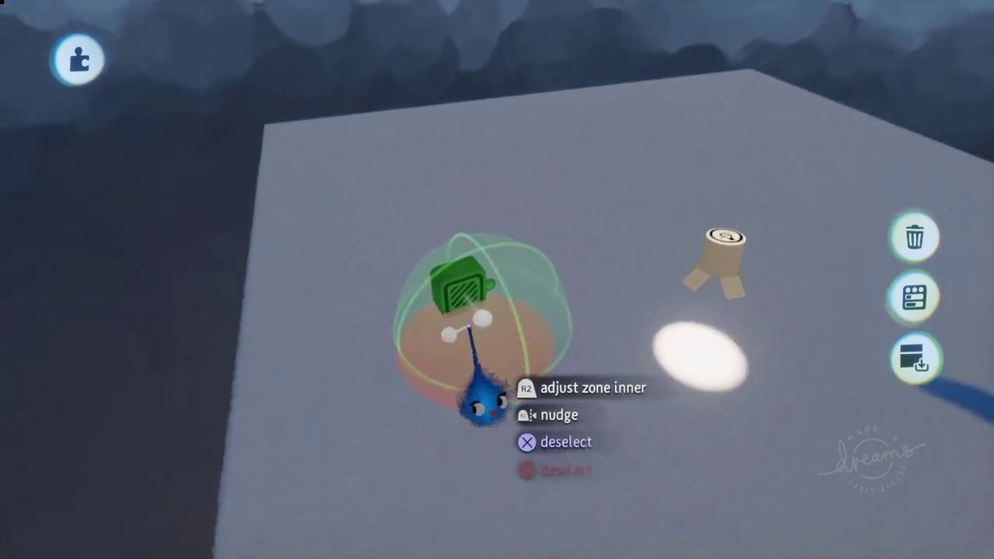
drag(477, 353, 479, 349)
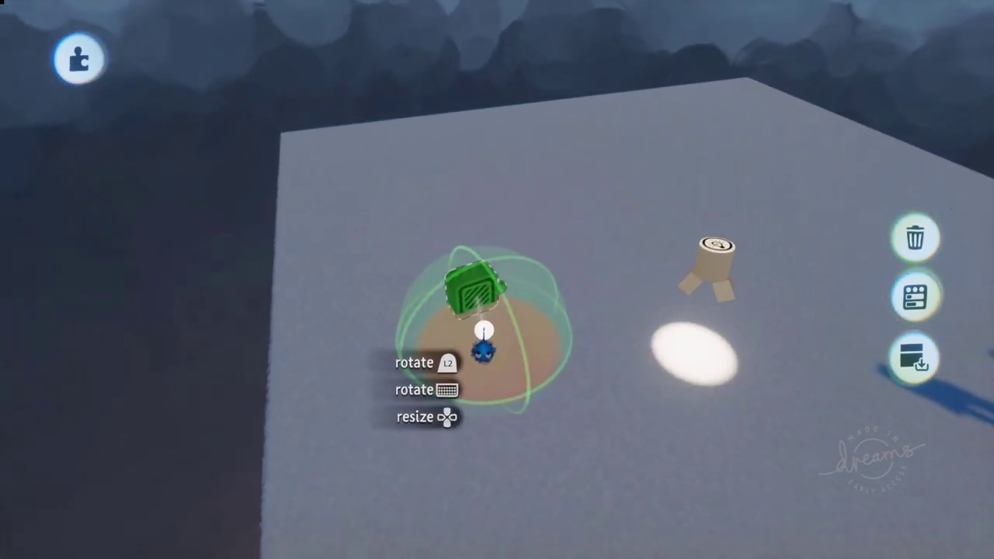
Wire the trigger zone's Detected output to the spotlight's Power input.
scroll(553, 341, down, 4)
middle_drag(515, 367, 484, 355)
middle_drag(471, 318, 477, 309)
scroll(474, 314, up, 5)
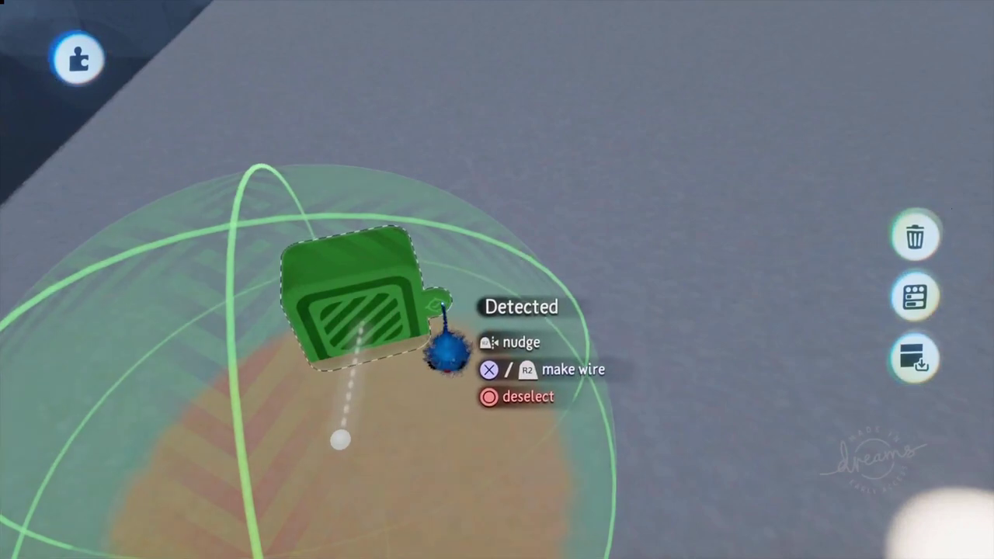
click(443, 355)
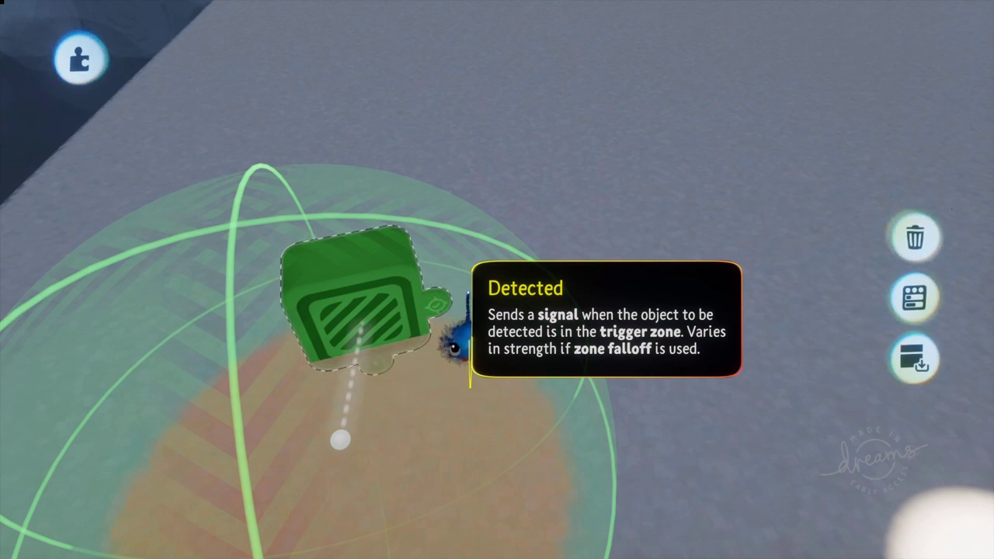
scroll(472, 294, down, 5)
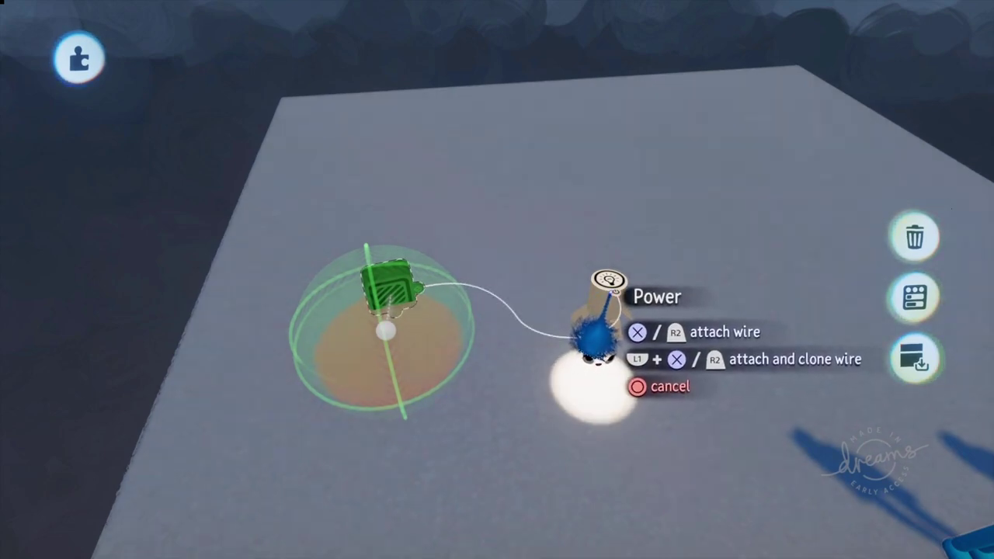
click(593, 336)
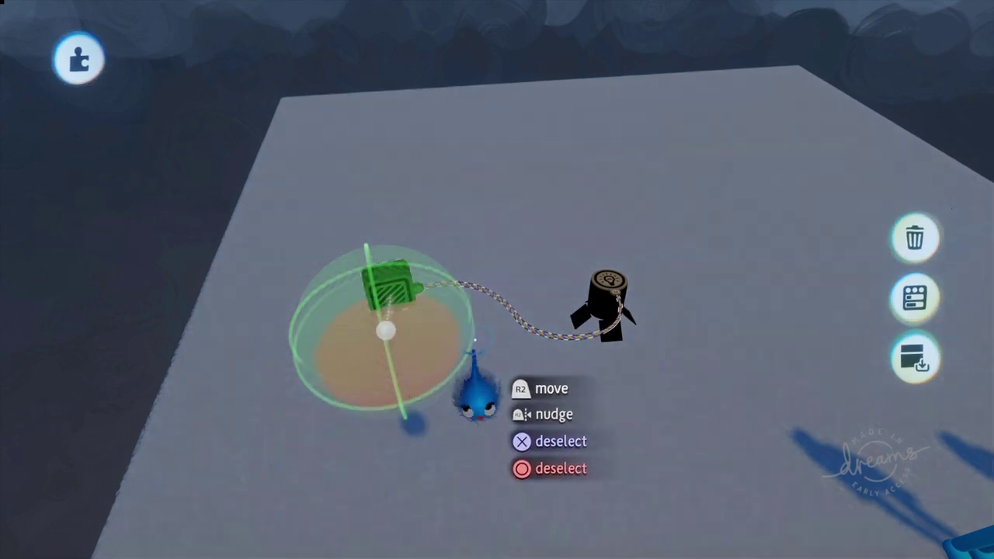
Playtest the scene by walking a puppet onto the red circle, and return to edit mode.
middle_drag(469, 339, 523, 401)
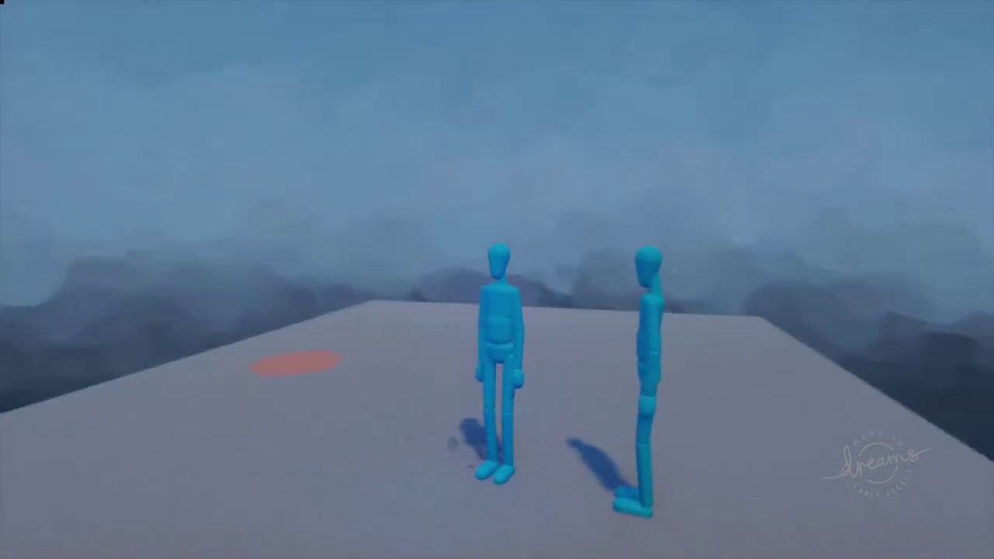
key(w)
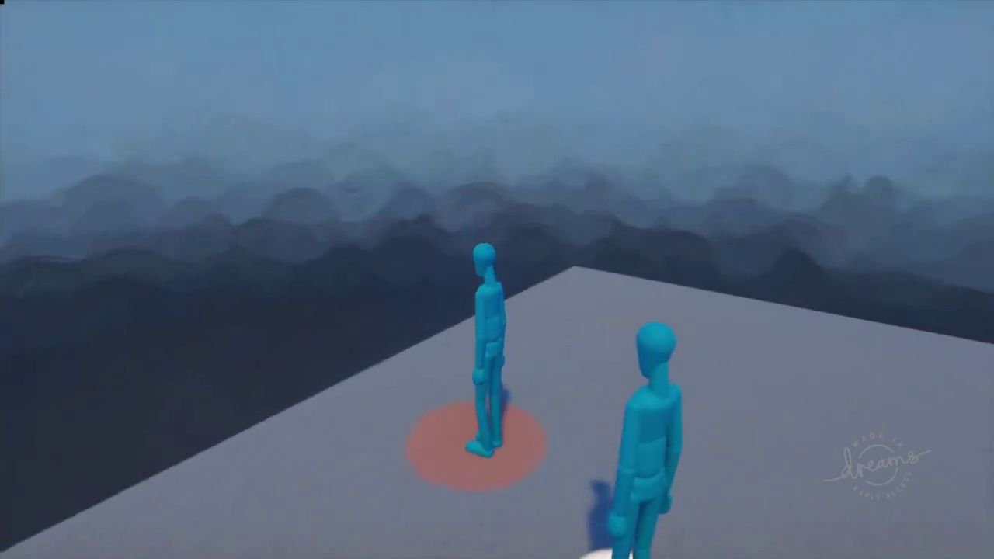
key(Escape)
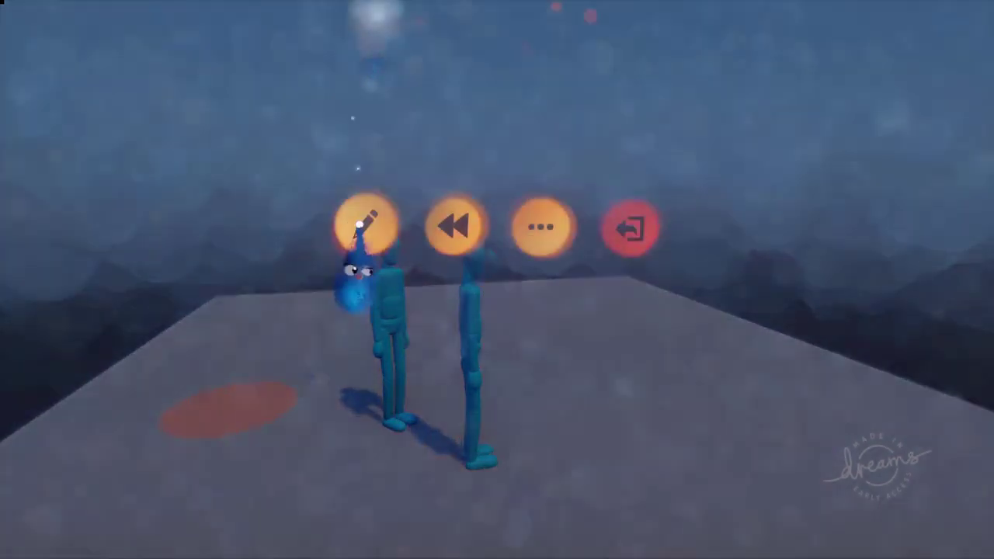
click(365, 384)
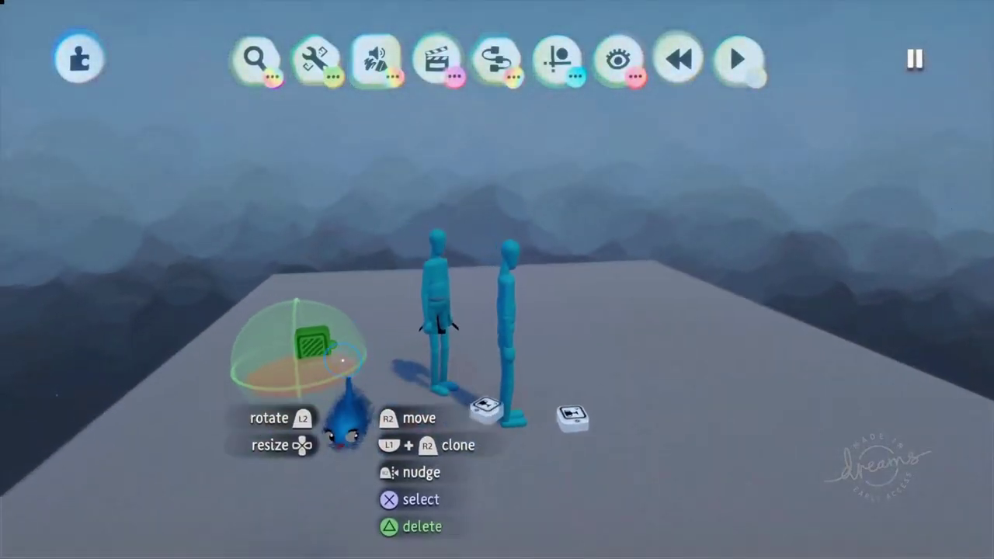
Open the trigger zone's shape and size settings and move the settings window clear of the zone.
scroll(329, 347, up, 5)
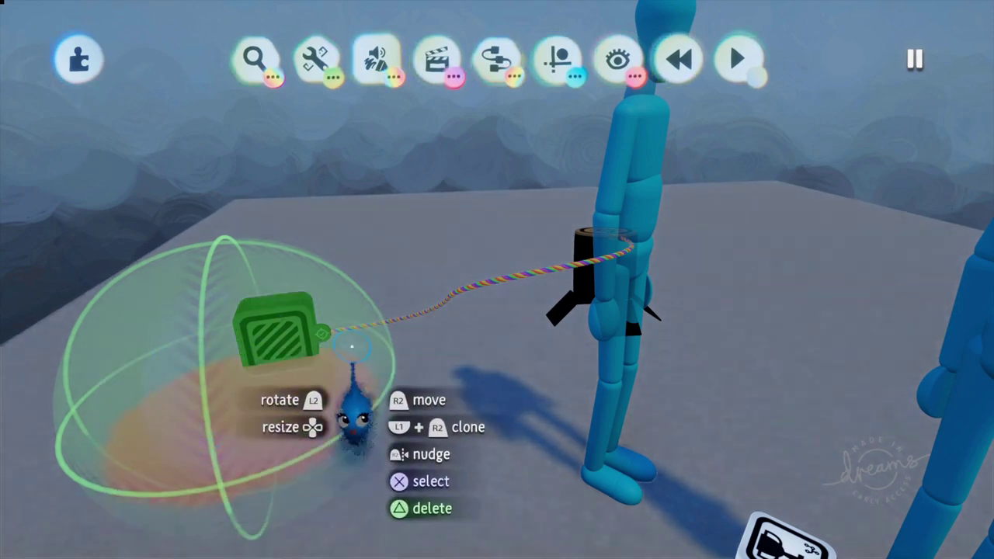
scroll(373, 380, down, 5)
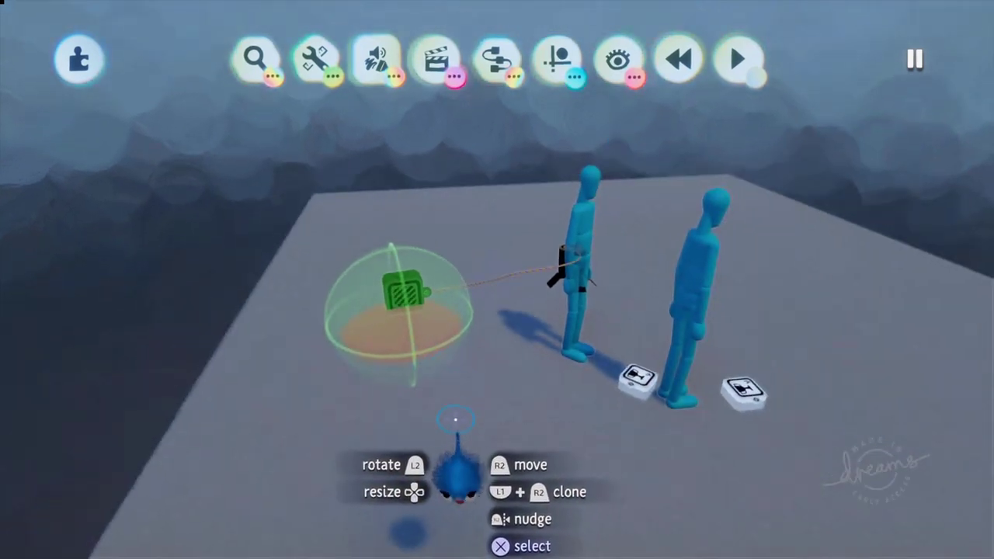
middle_drag(463, 403, 399, 359)
click(389, 340)
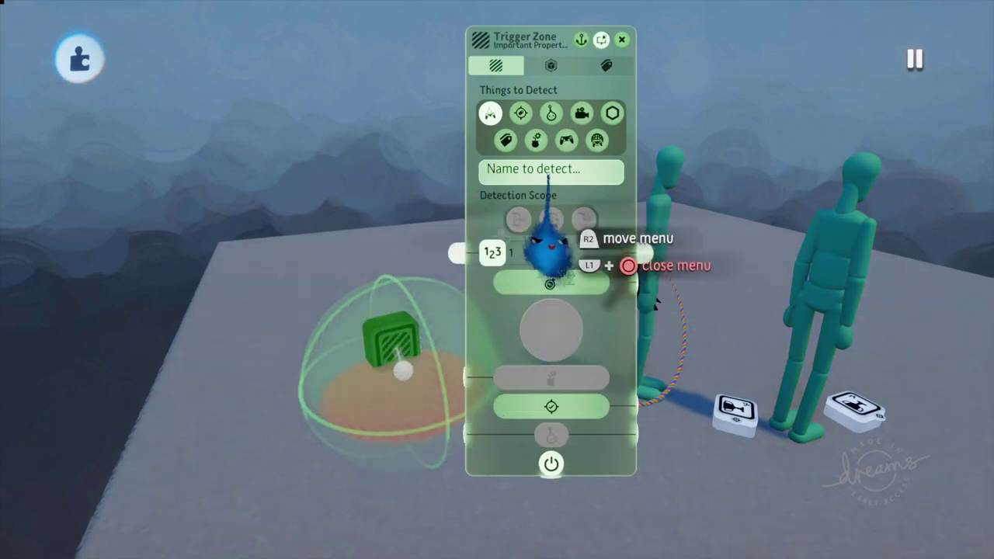
click(551, 65)
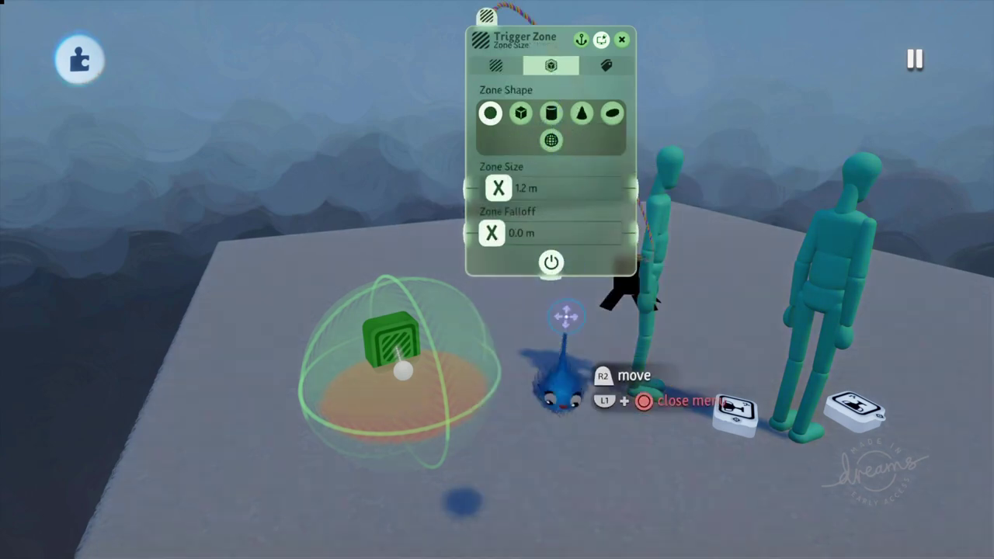
drag(572, 166, 503, 136)
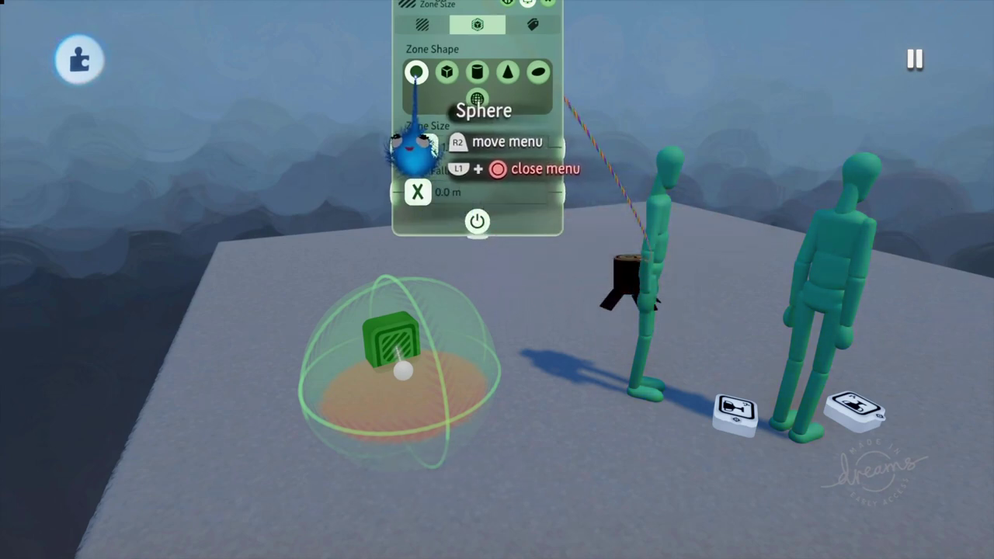
Try the cube, cylinder and cone zone shapes, and set the zone shape to Ellipsoid.
click(446, 72)
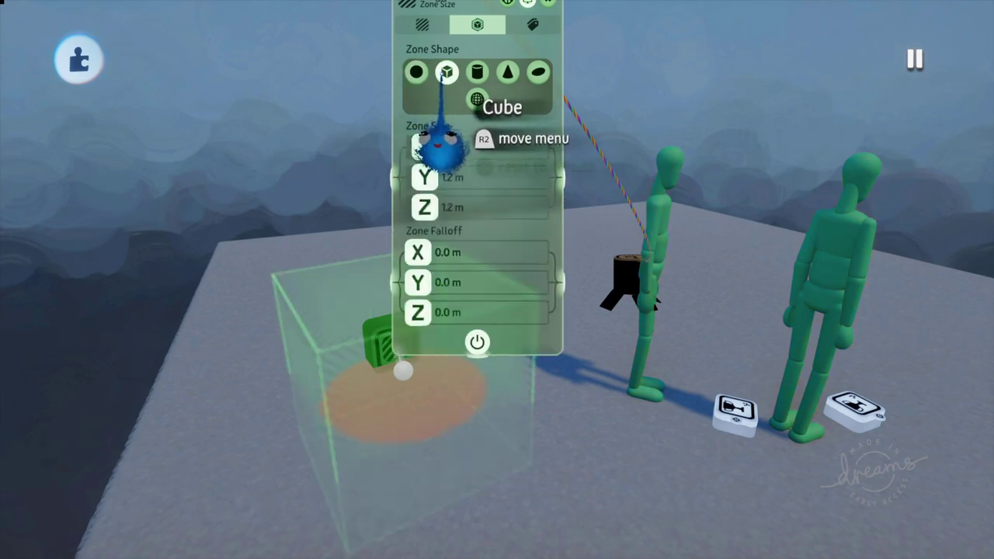
click(476, 73)
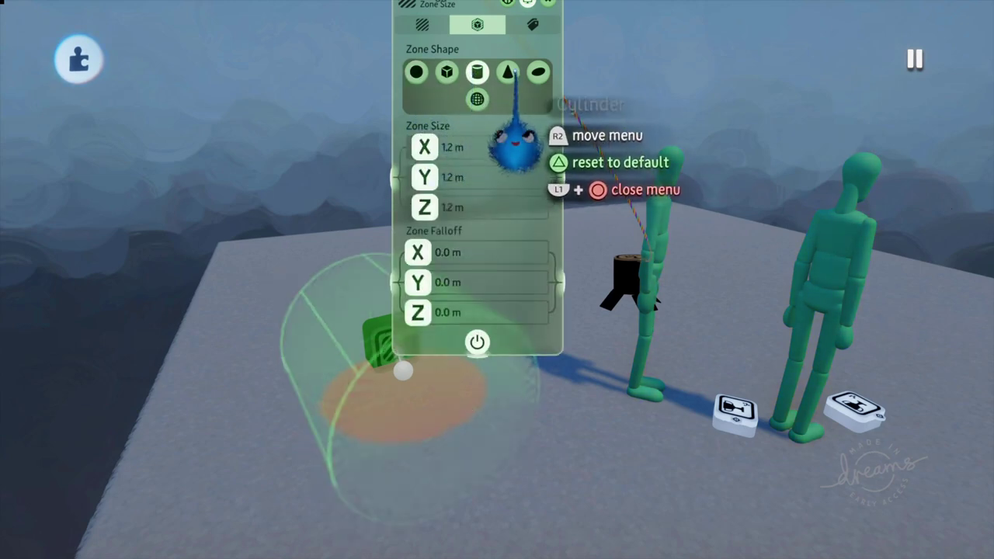
click(506, 72)
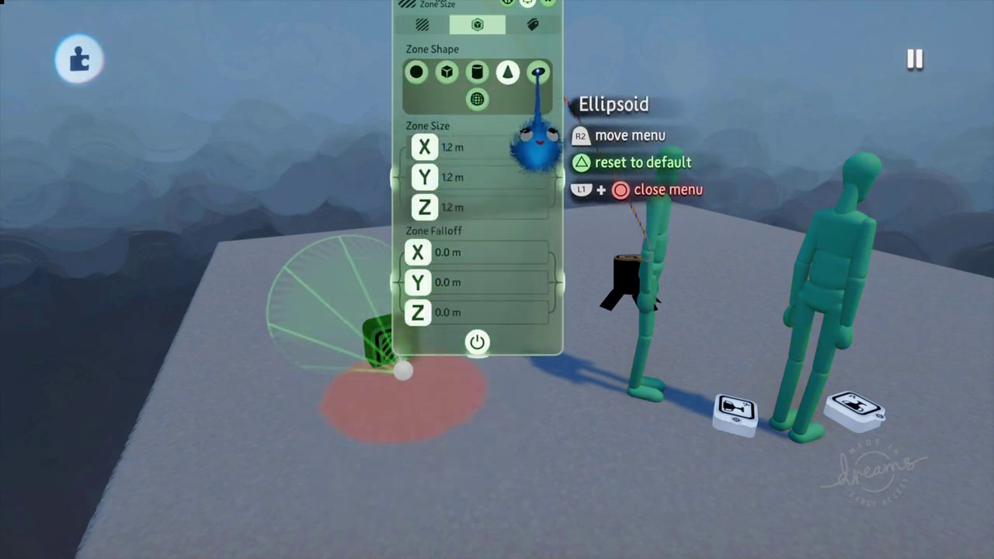
click(538, 72)
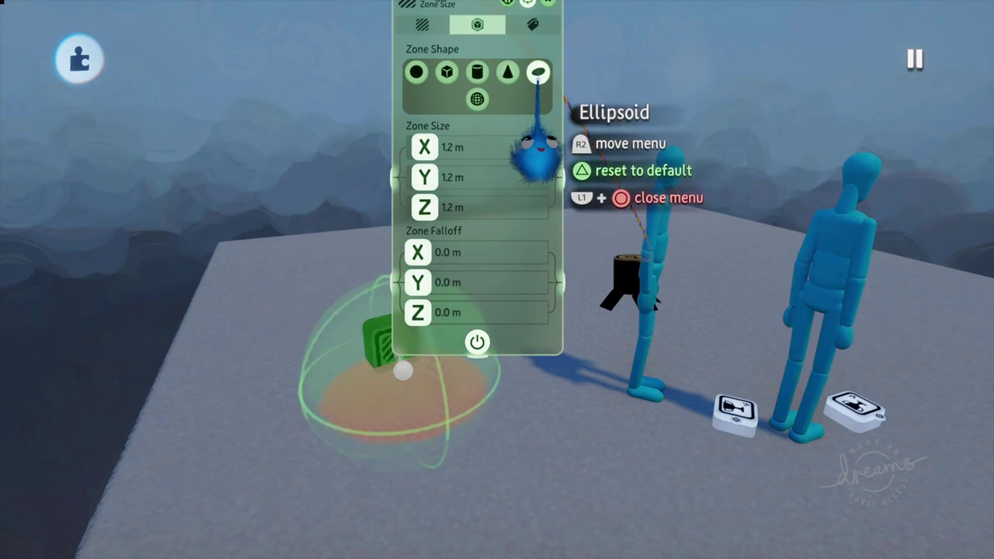
Try the whole-scene zone shape, then the cylinder shape, and tilt the cylinder zone over the red circle.
click(476, 99)
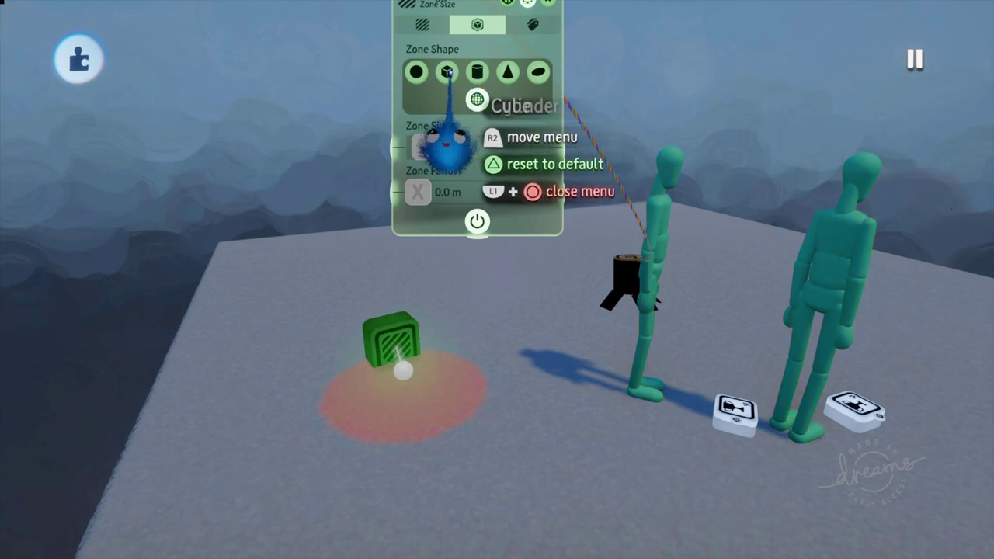
click(477, 72)
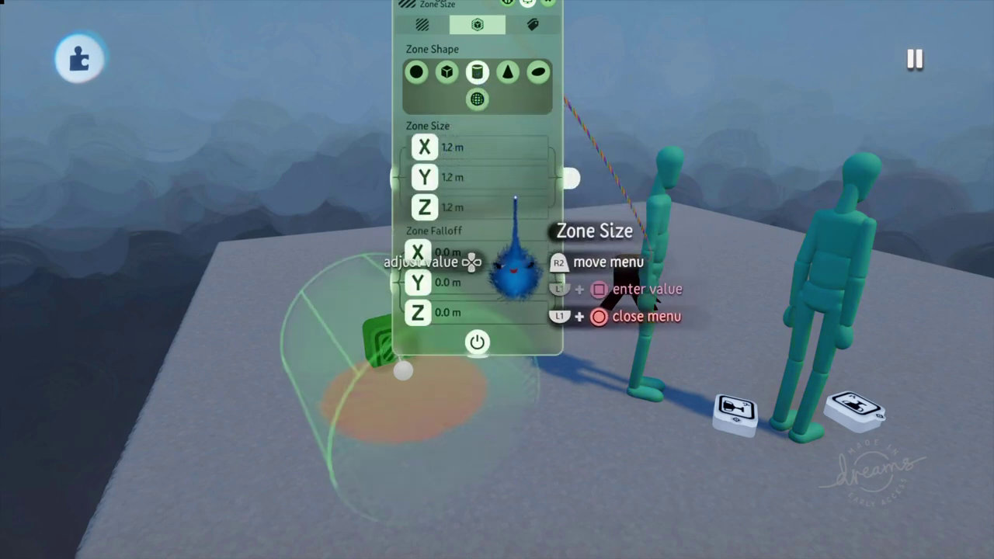
middle_drag(526, 189, 451, 193)
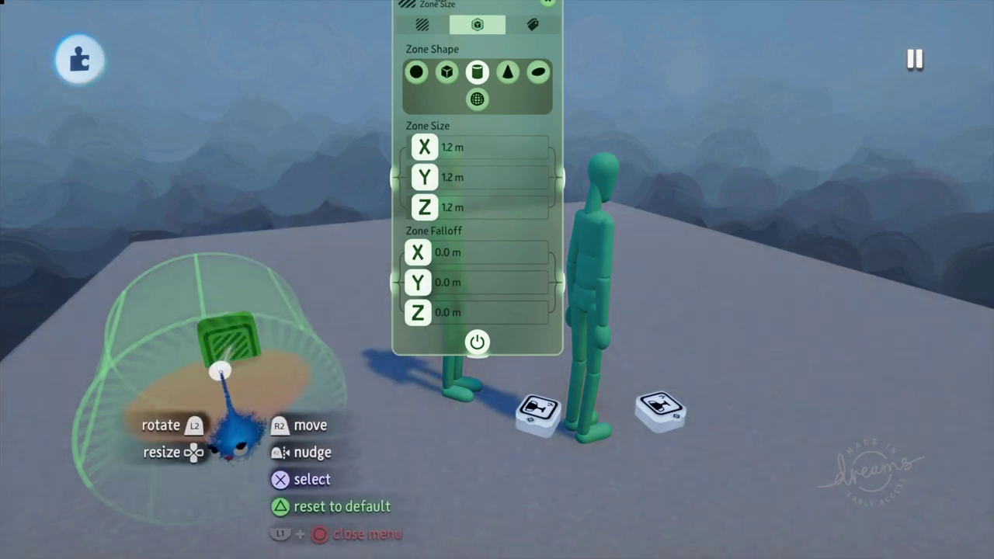
click(220, 371)
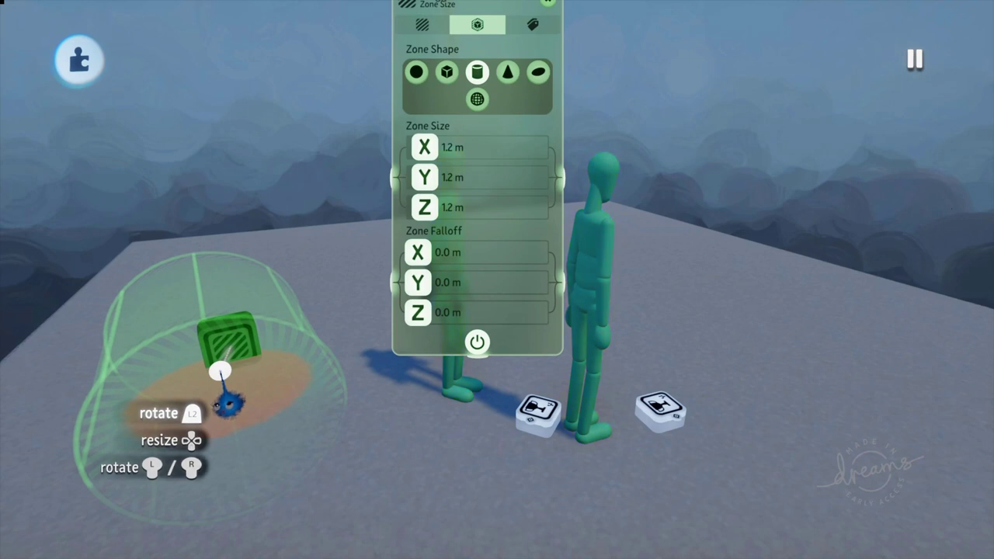
mouse_move(220, 371)
mouse_down()
mouse_move(226, 181)
mouse_move(210, 361)
mouse_up()
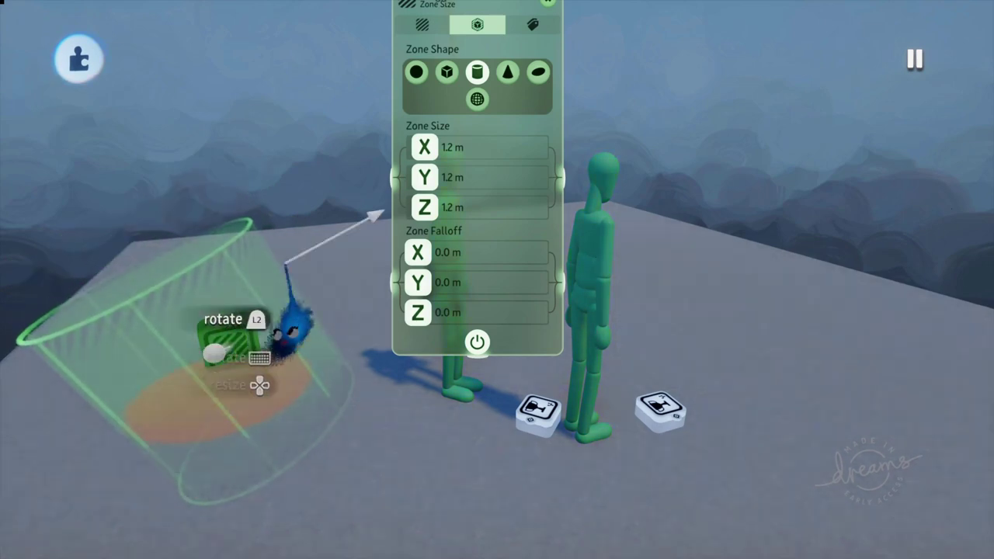
Try the sphere shape, then switch the trigger zone to Cone and reposition it above the red circle.
click(416, 72)
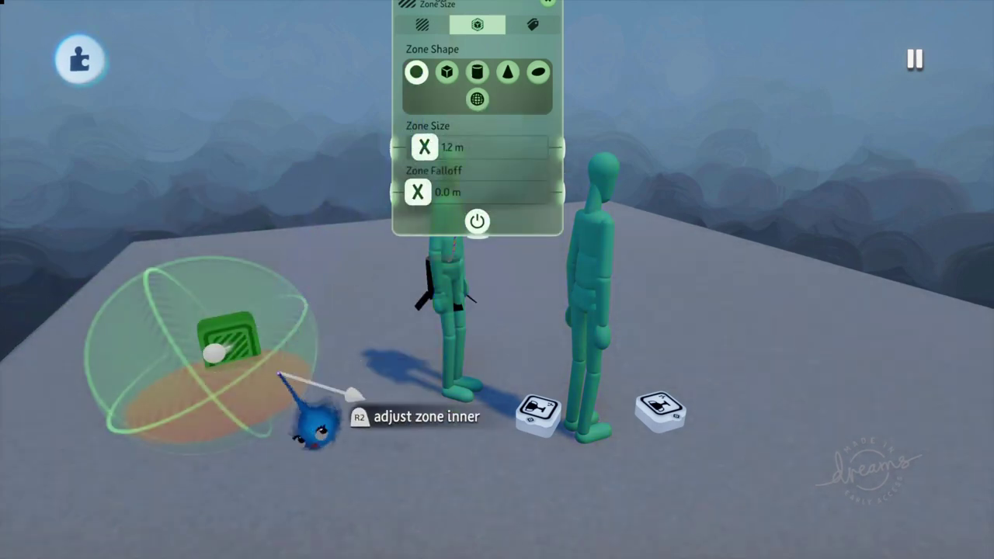
click(507, 72)
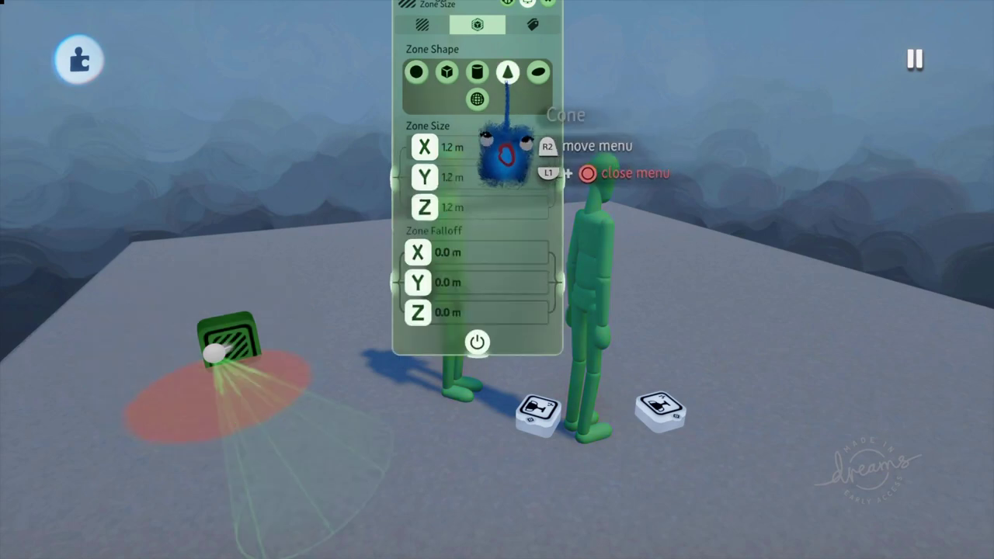
drag(213, 354, 244, 265)
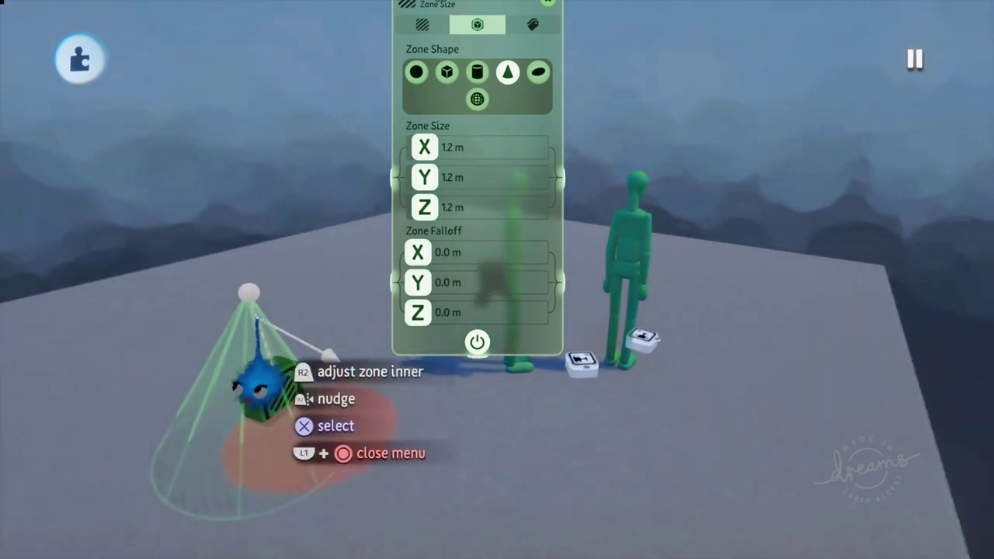
drag(256, 365, 307, 312)
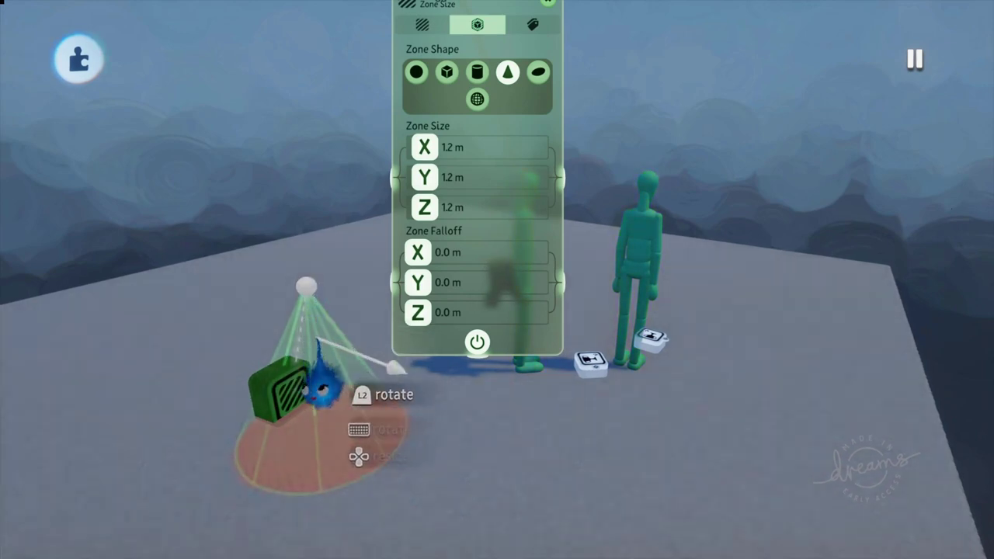
middle_drag(322, 384, 344, 412)
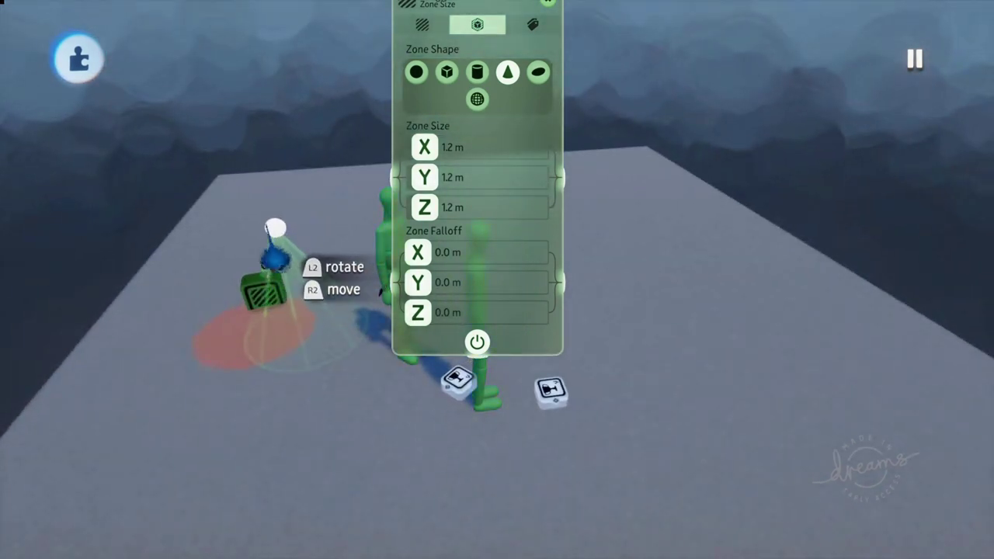
drag(268, 249, 205, 250)
middle_drag(221, 230, 244, 395)
drag(242, 403, 335, 344)
middle_drag(335, 344, 440, 333)
Move the trigger zone's settings window clear of the puppets and set the zone shape to cover the whole scene.
drag(510, 199, 692, 160)
click(654, 64)
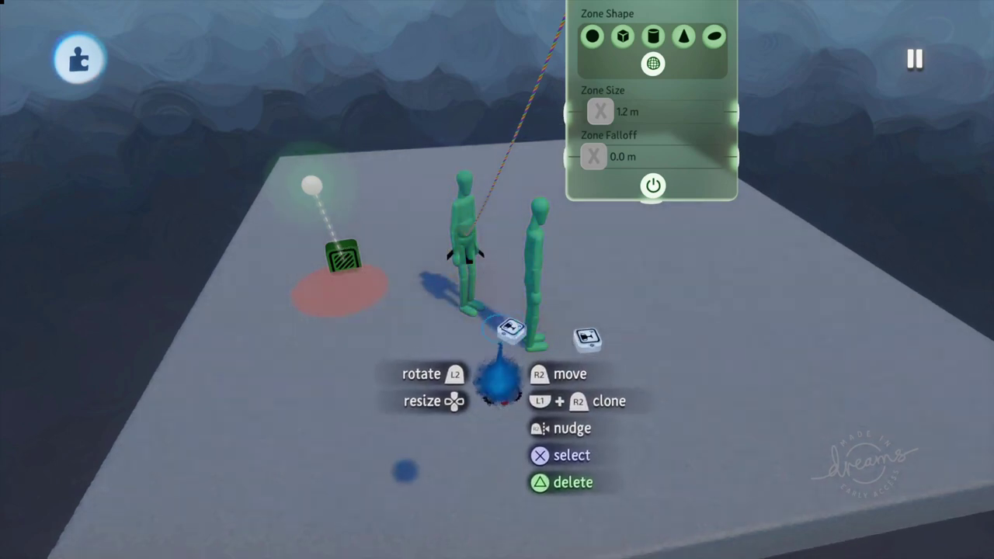
drag(666, 138, 691, 225)
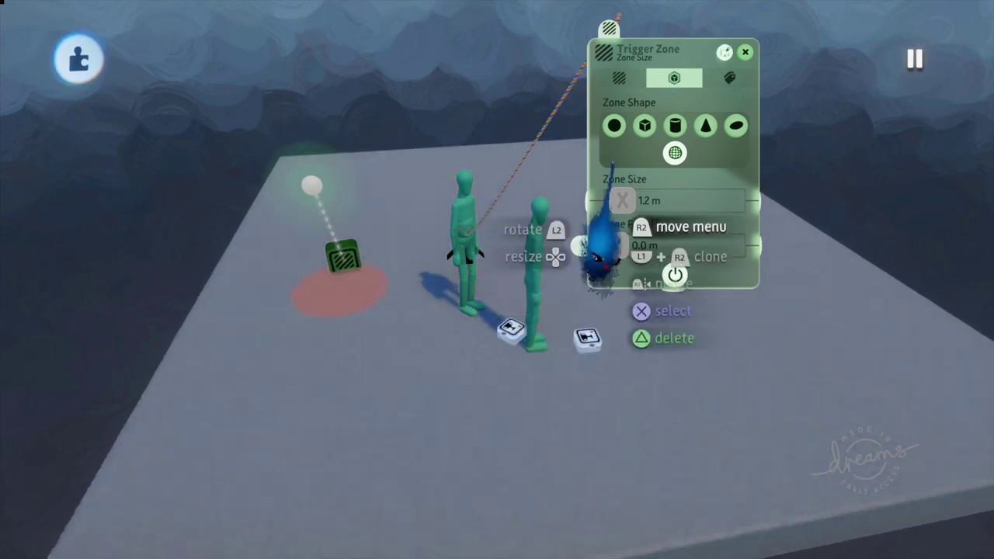
Playtest the whole-scene zone by taking control of a puppet outside the red circle, and return to edit mode.
key(Escape)
click(316, 396)
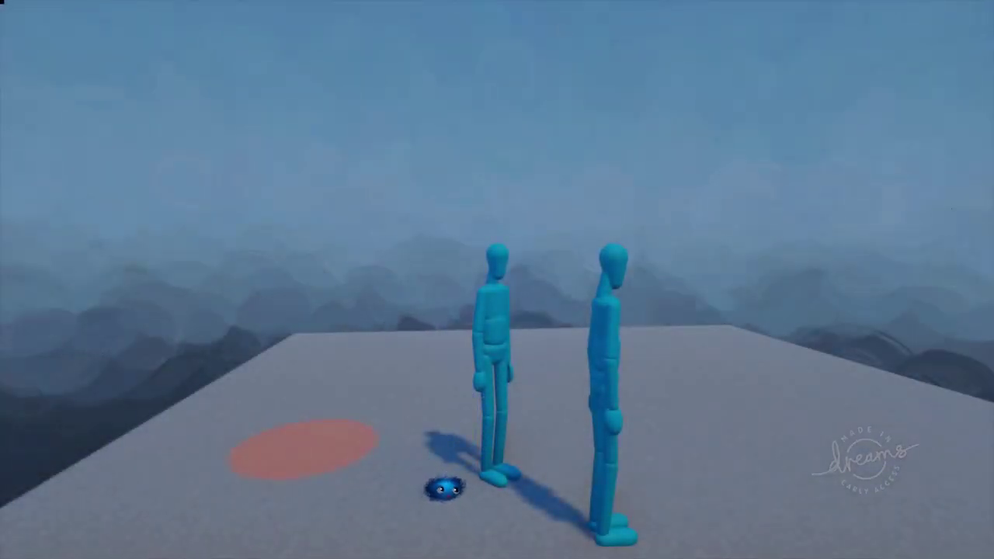
click(495, 302)
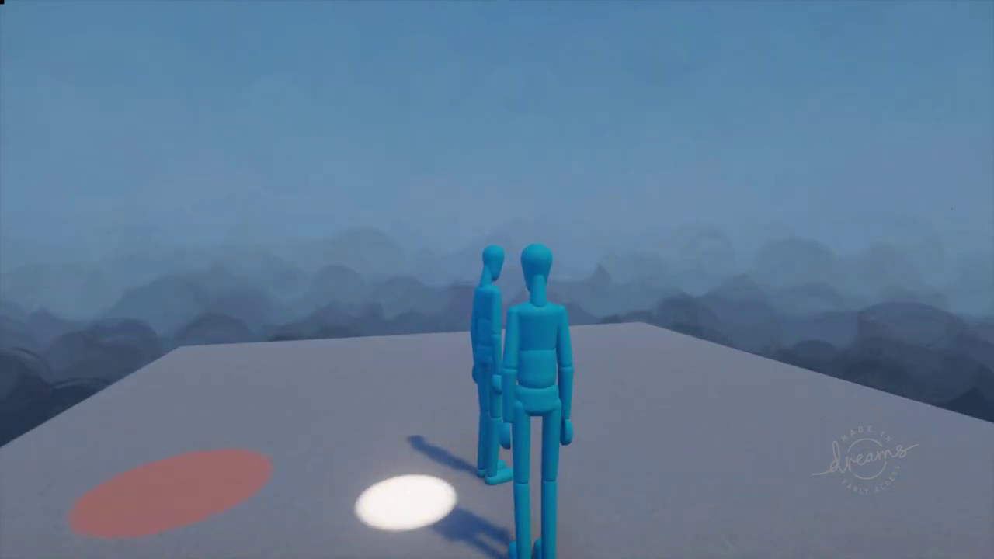
key(Escape)
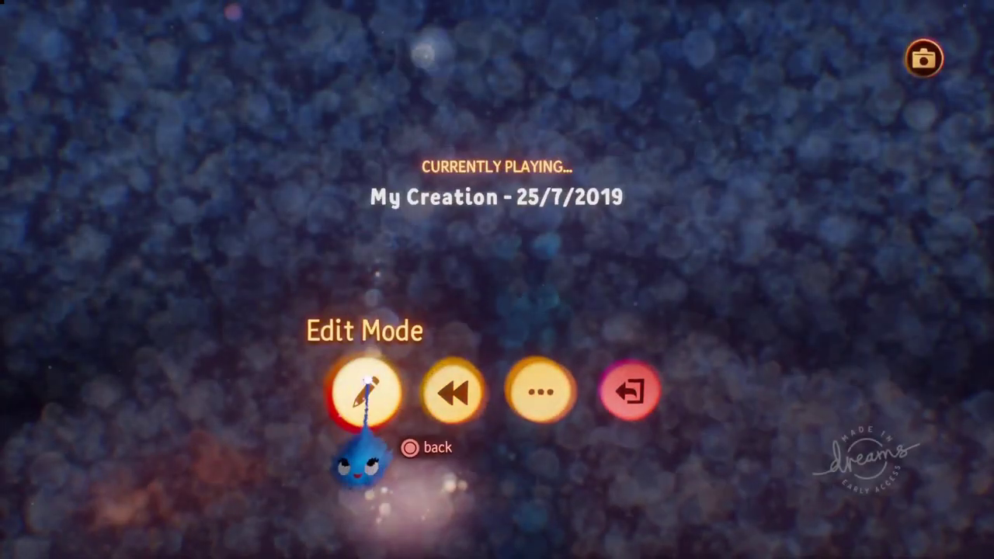
click(368, 389)
Set the trigger zone's shape to Sphere and move the zone down onto the red circle.
scroll(470, 289, down, 5)
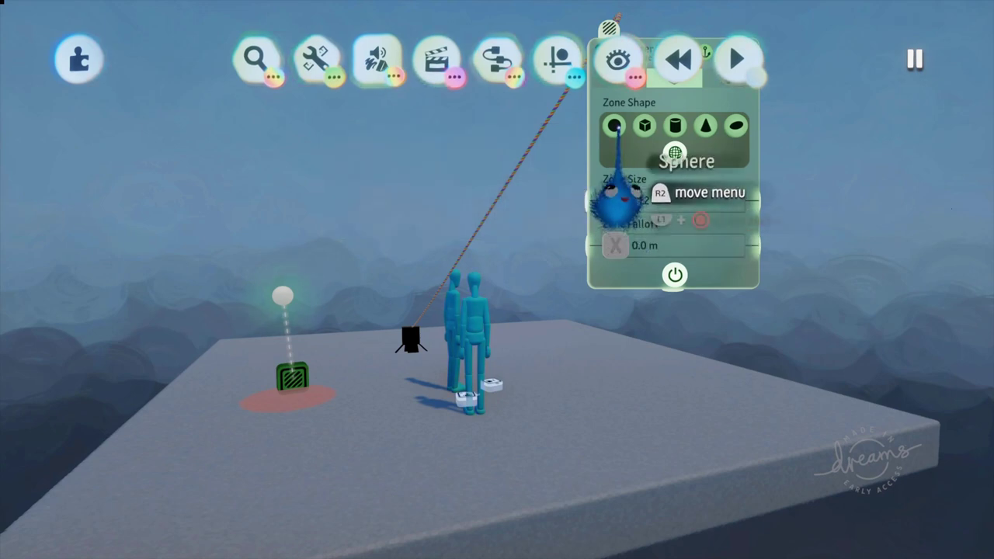
click(618, 125)
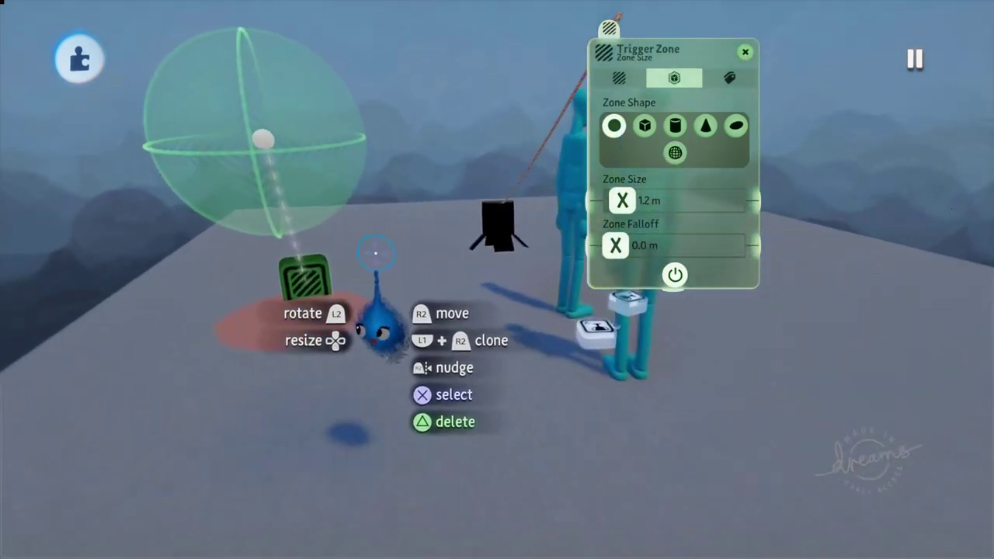
mouse_move(256, 148)
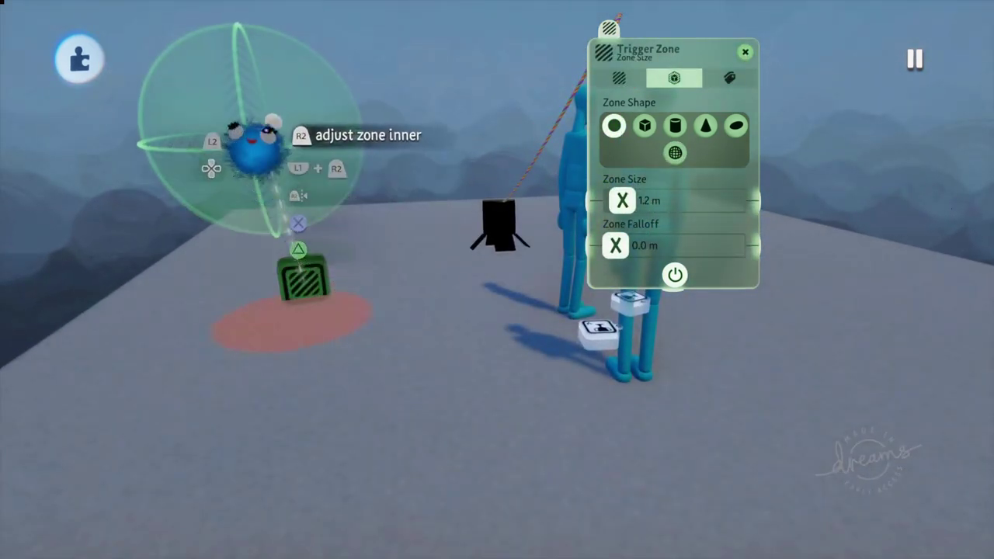
drag(260, 138, 295, 270)
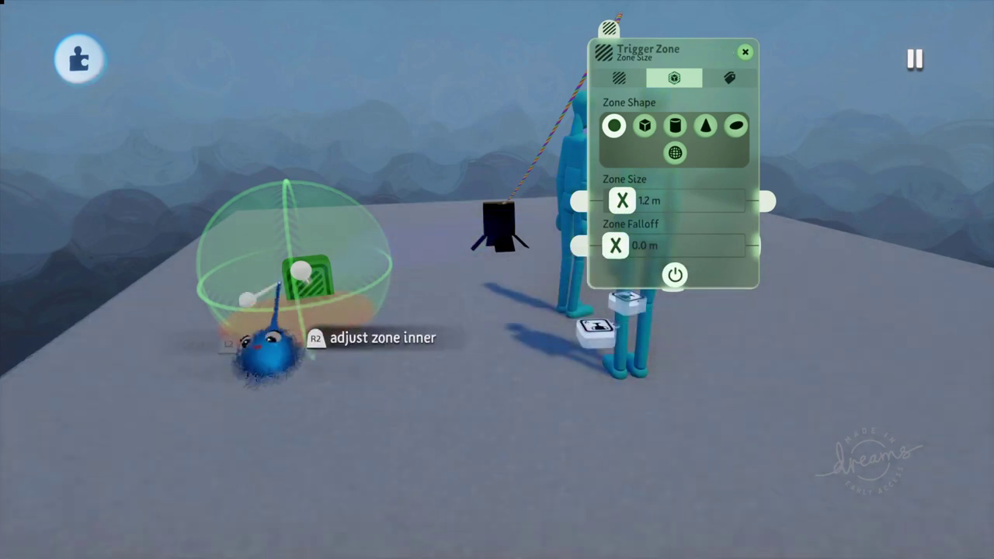
drag(301, 271, 310, 308)
Set the sphere zone's size to 1.8 m.
mouse_move(621, 200)
mouse_down()
mouse_move(639, 201)
mouse_move(627, 200)
mouse_up()
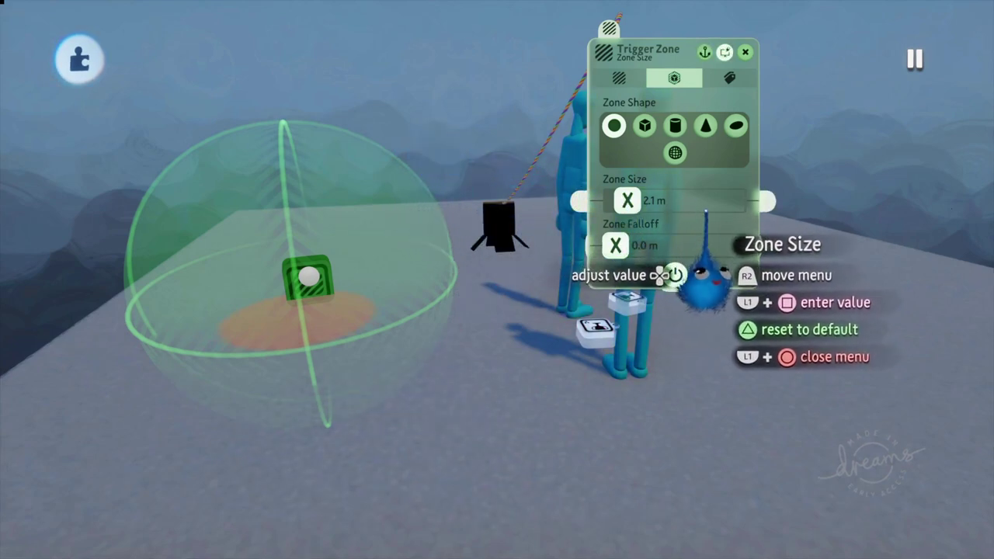
mouse_move(687, 268)
mouse_move(627, 267)
mouse_down()
mouse_move(654, 272)
mouse_move(618, 268)
mouse_move(627, 269)
mouse_up()
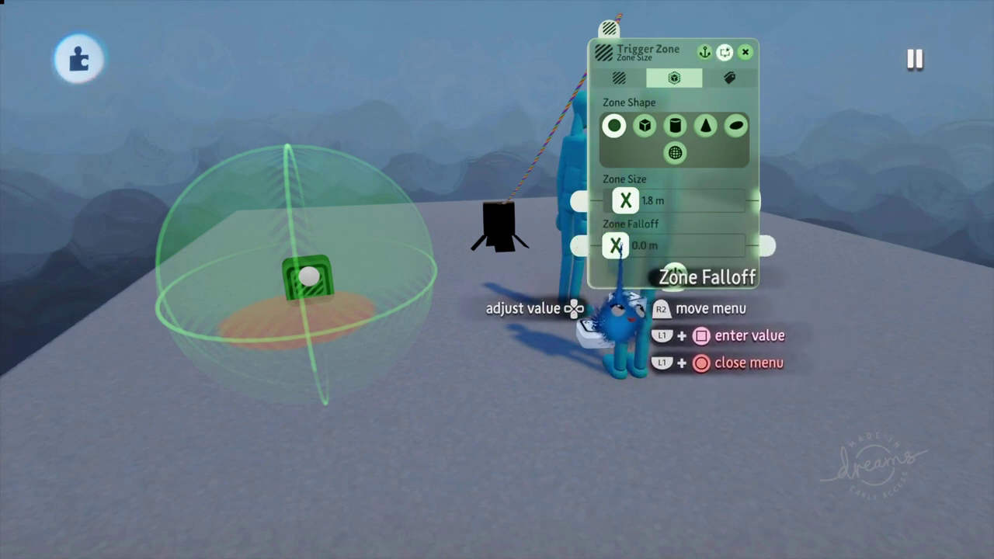
Set the sphere zone's falloff to 5.2 m and examine how far the outer zone reaches around the puppets.
drag(615, 246, 646, 245)
scroll(683, 276, down, 5)
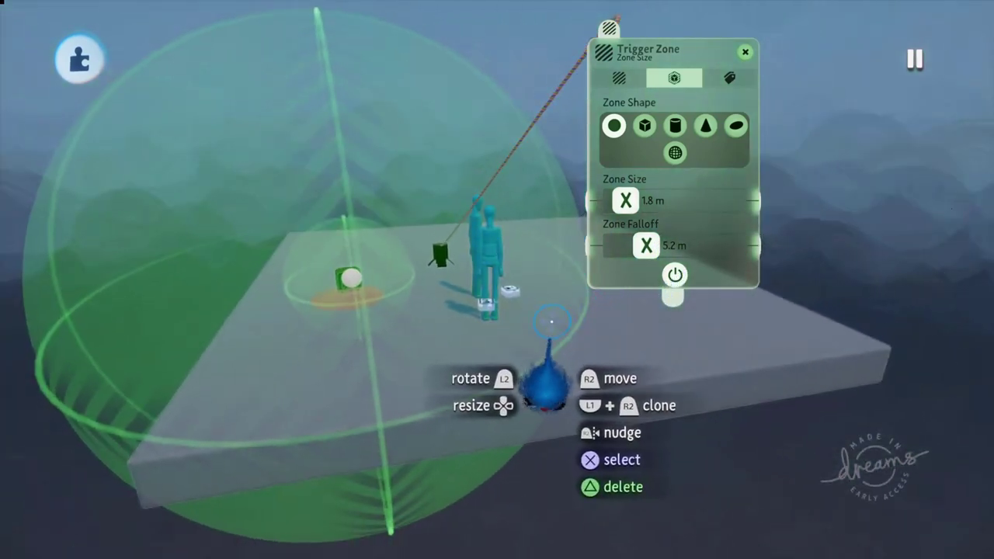
middle_drag(551, 322, 545, 308)
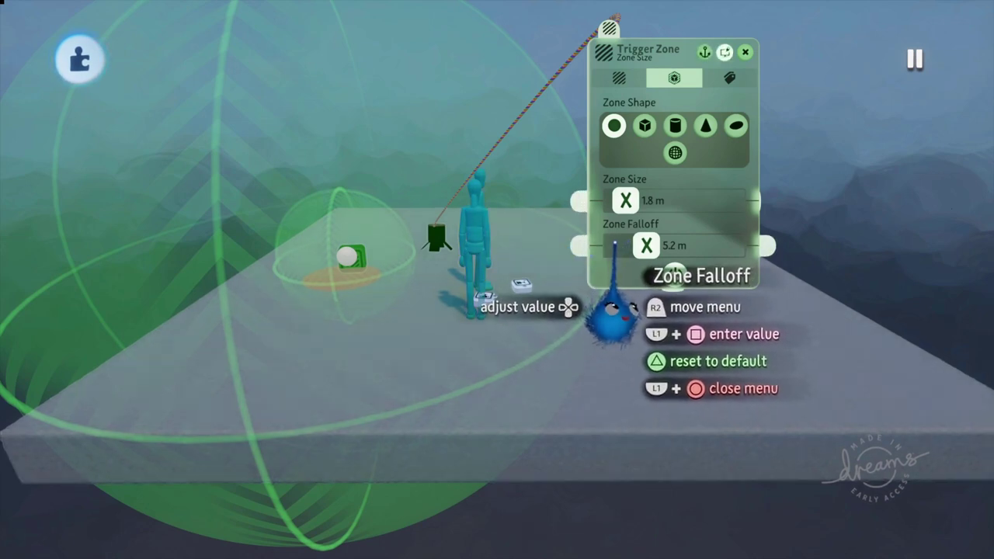
mouse_move(618, 318)
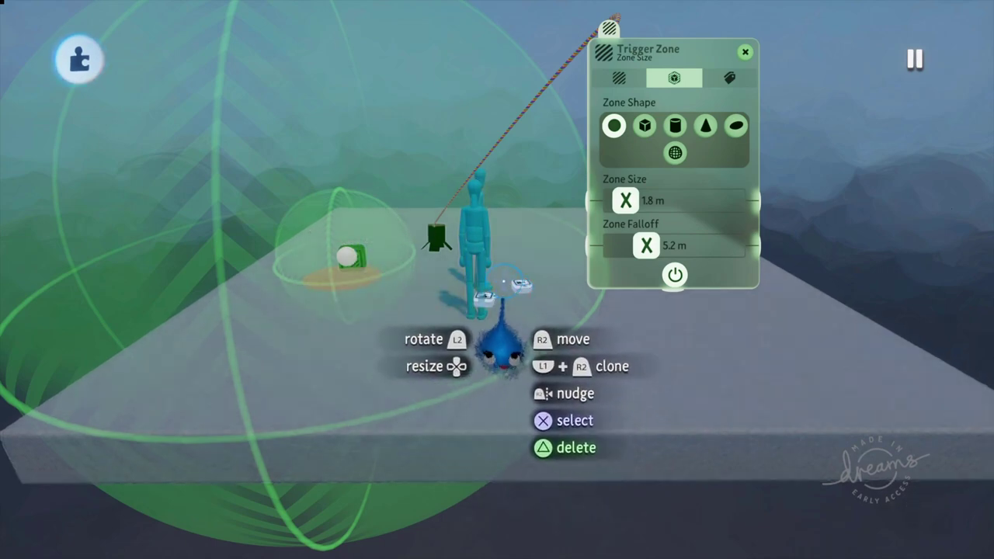
Playtest the zone falloff by walking a puppet at varying distances from the red circle, and return to edit mode.
key(Escape)
click(320, 388)
key(Left)
key(Left)
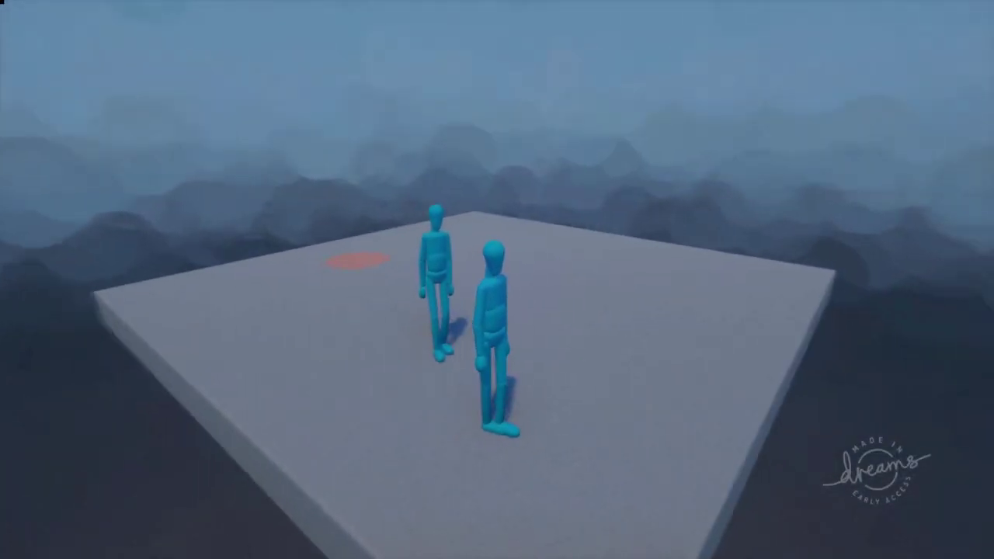
key(Left)
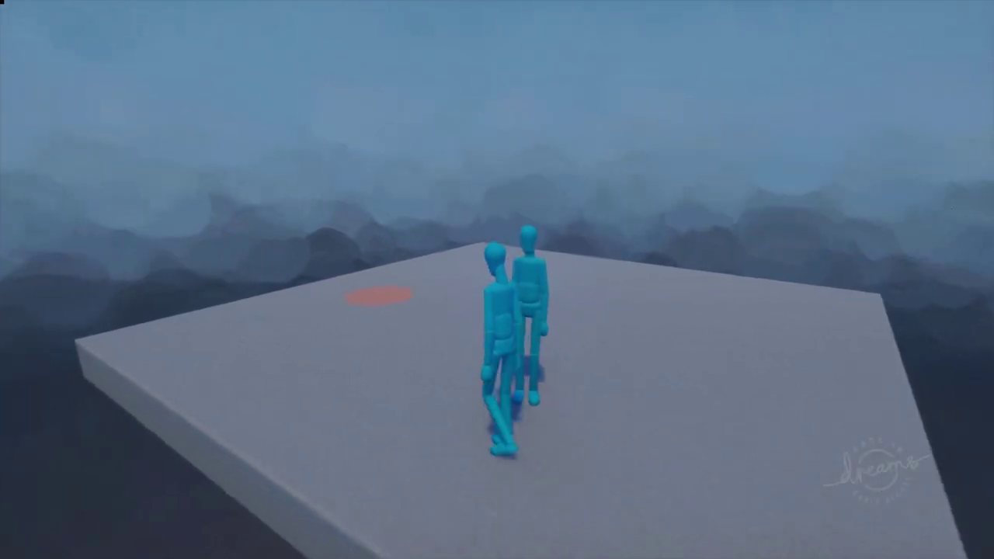
key(Left)
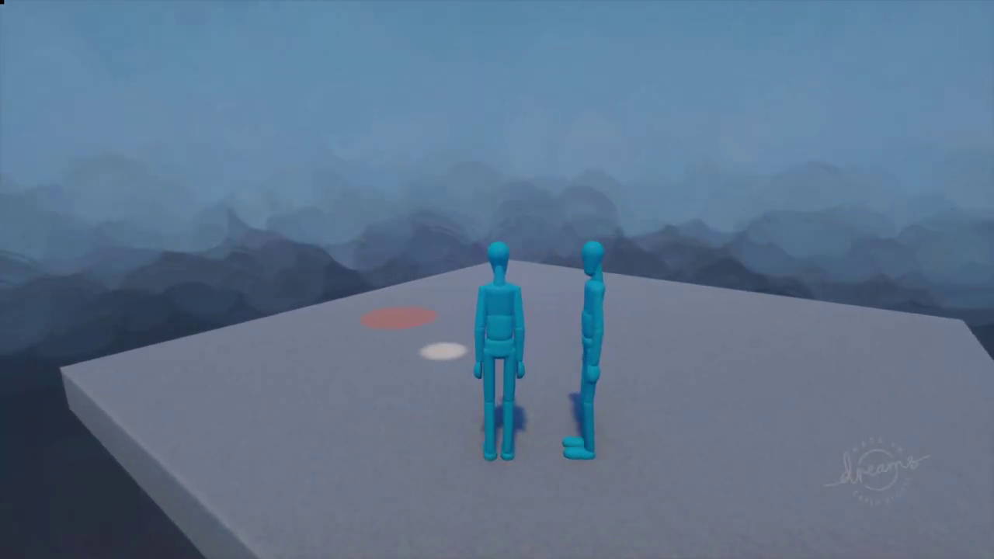
key(Left)
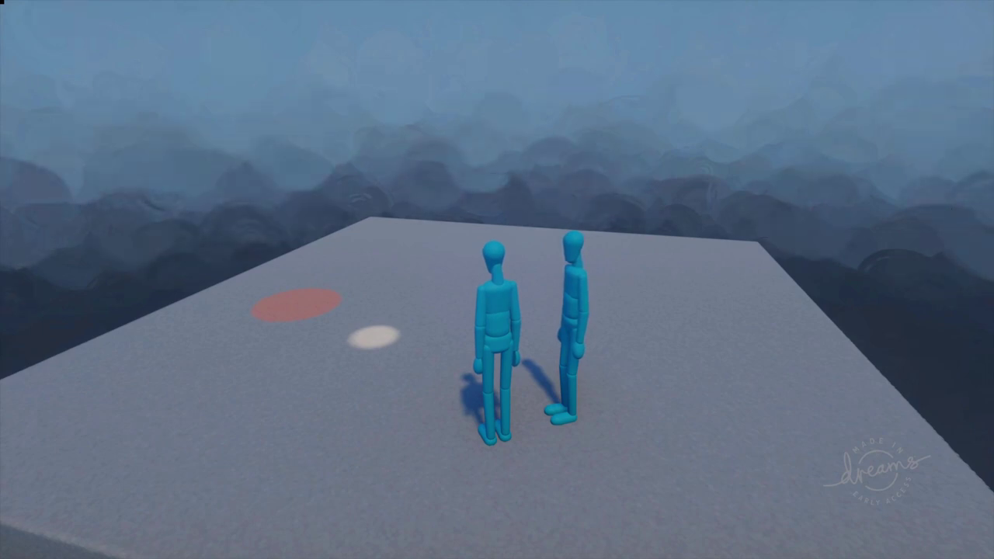
key(Left)
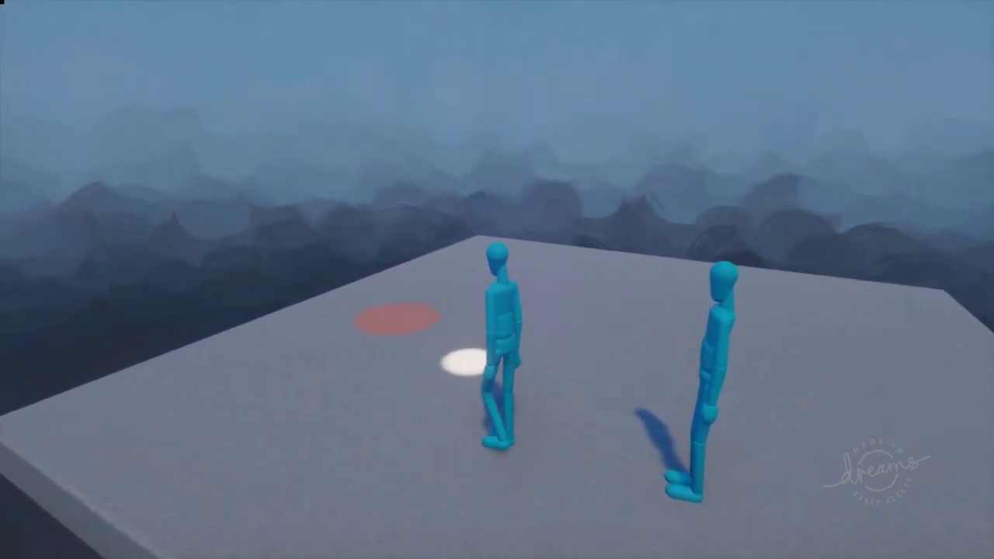
key(Left)
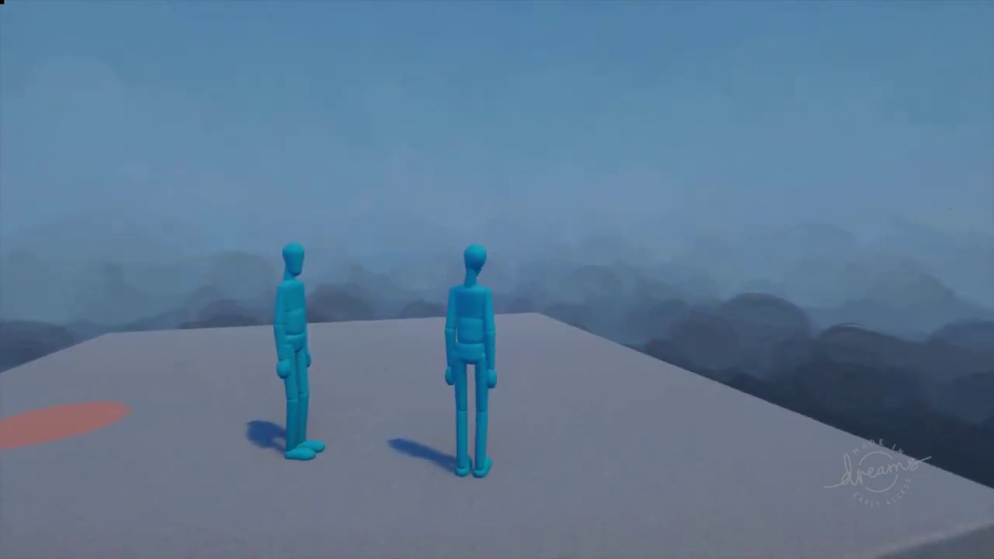
key(Escape)
click(365, 391)
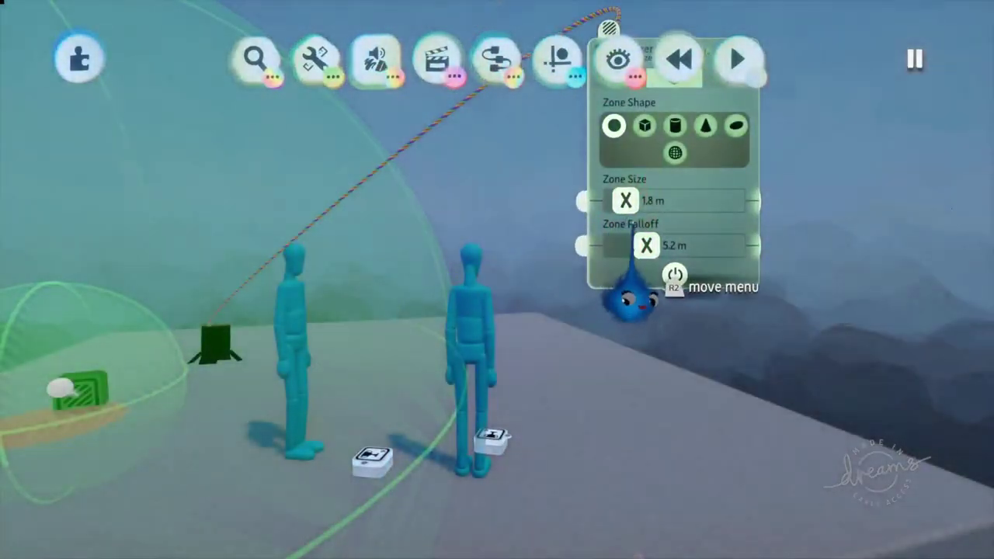
Set the zone falloff to 0.0 m and open the trigger zone's Important Properties & I/O settings.
drag(645, 246, 615, 245)
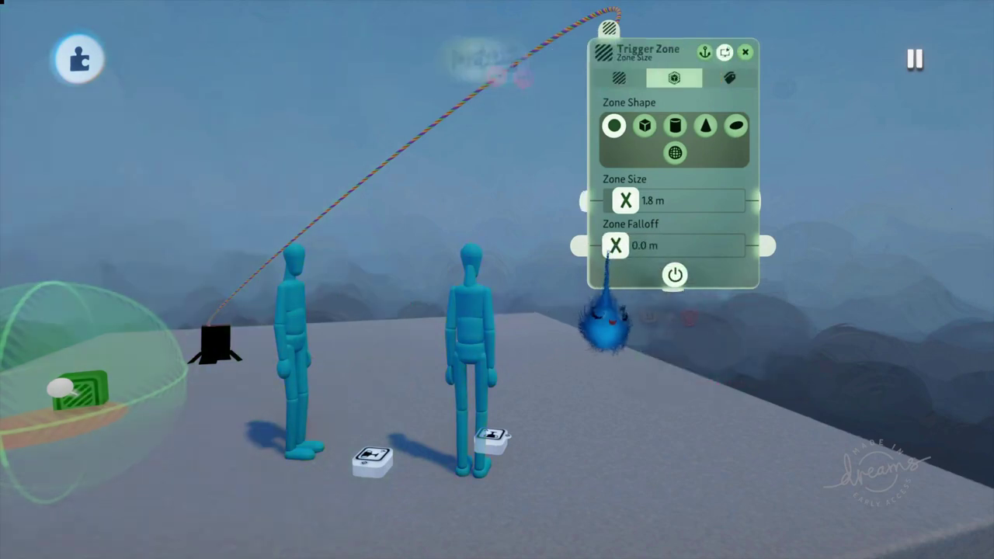
scroll(613, 271, down, 5)
middle_drag(625, 277, 694, 308)
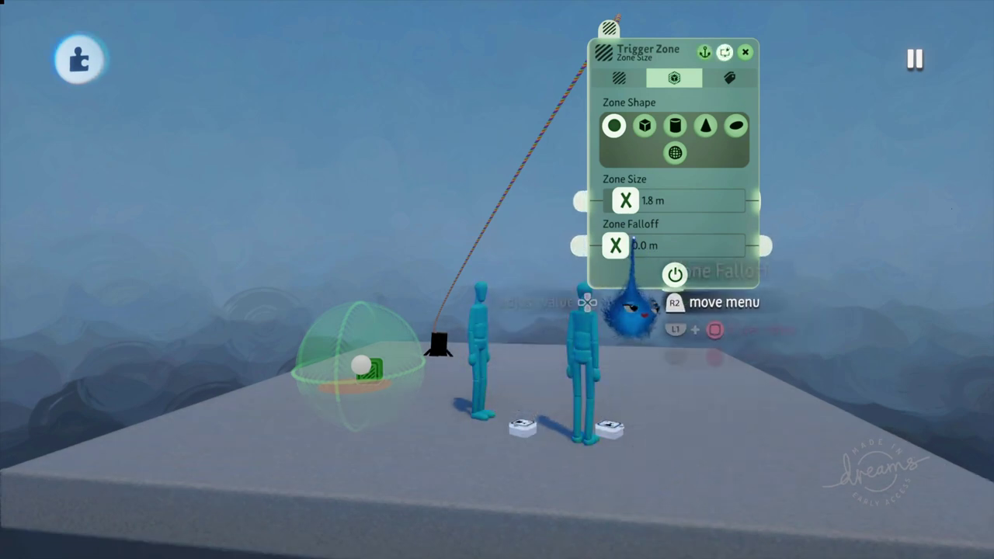
drag(674, 275, 698, 296)
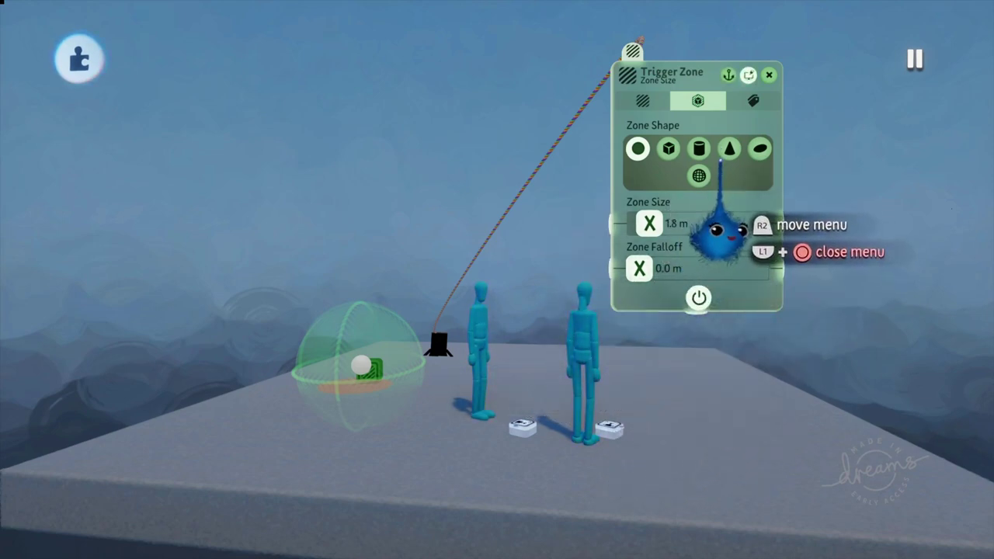
click(642, 100)
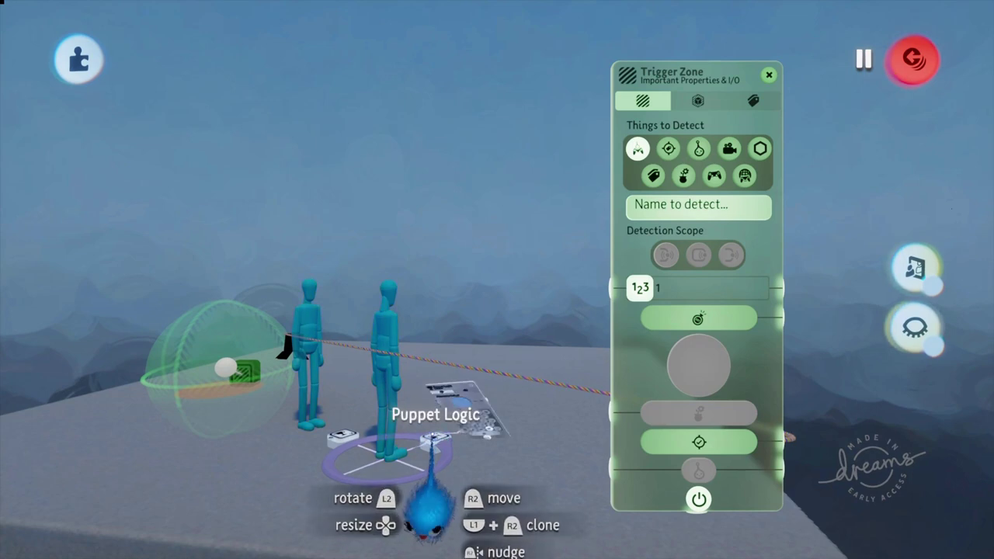
Open the Puppet Logic microchip of the nearer puppet and expand its Controller Logic canvas.
click(424, 505)
click(658, 158)
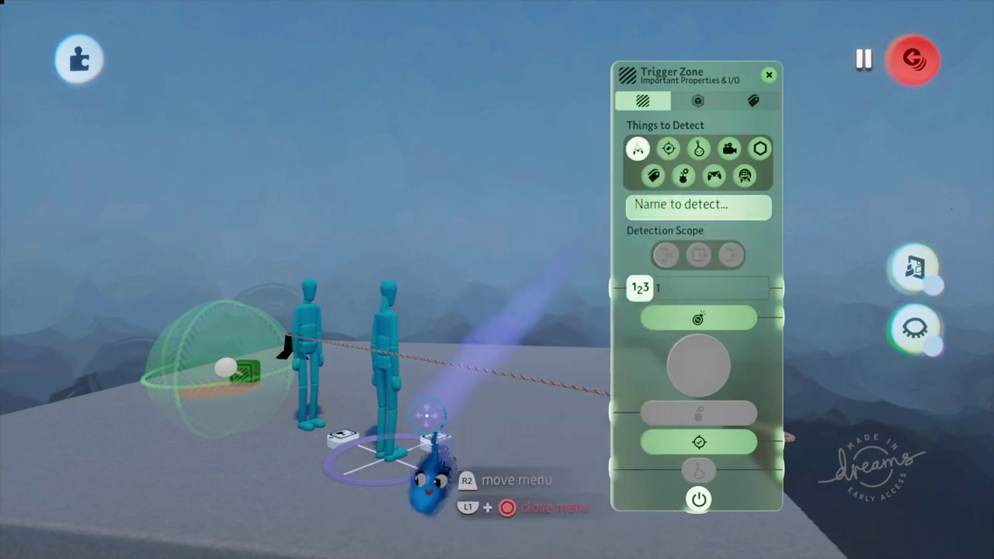
click(432, 439)
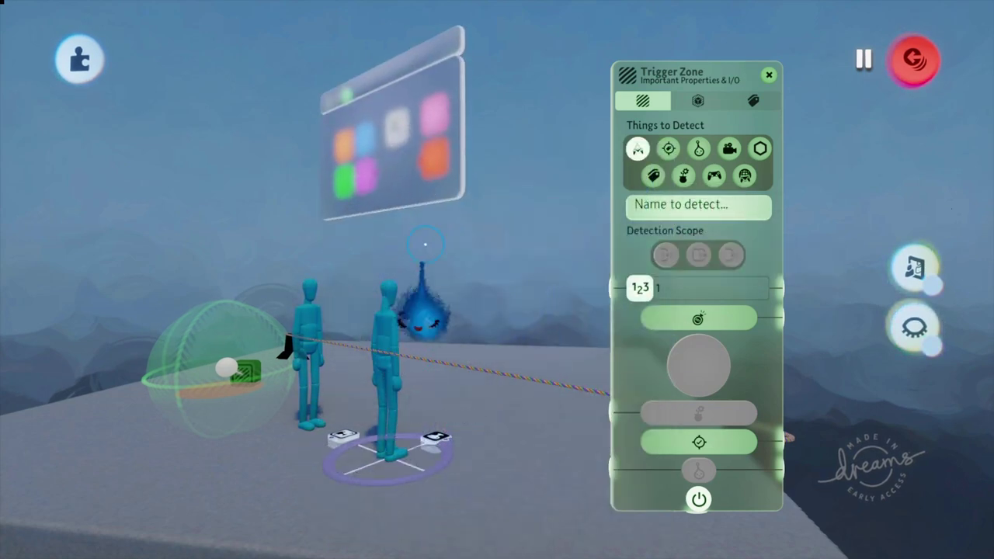
middle_drag(424, 240, 461, 161)
click(478, 171)
middle_drag(427, 208, 305, 205)
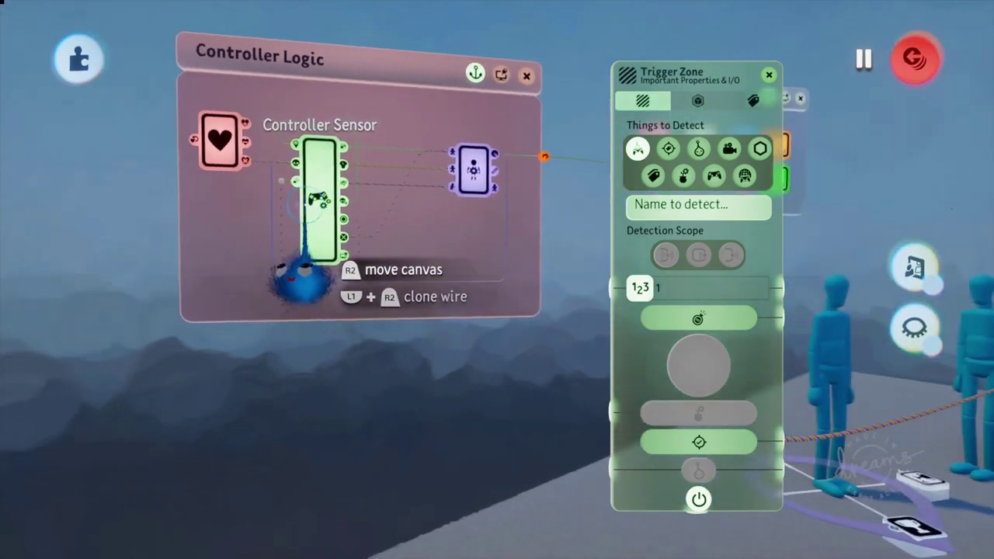
Rename the controller sensor to Fred and set the trigger zone's name to detect to Fred.
click(318, 221)
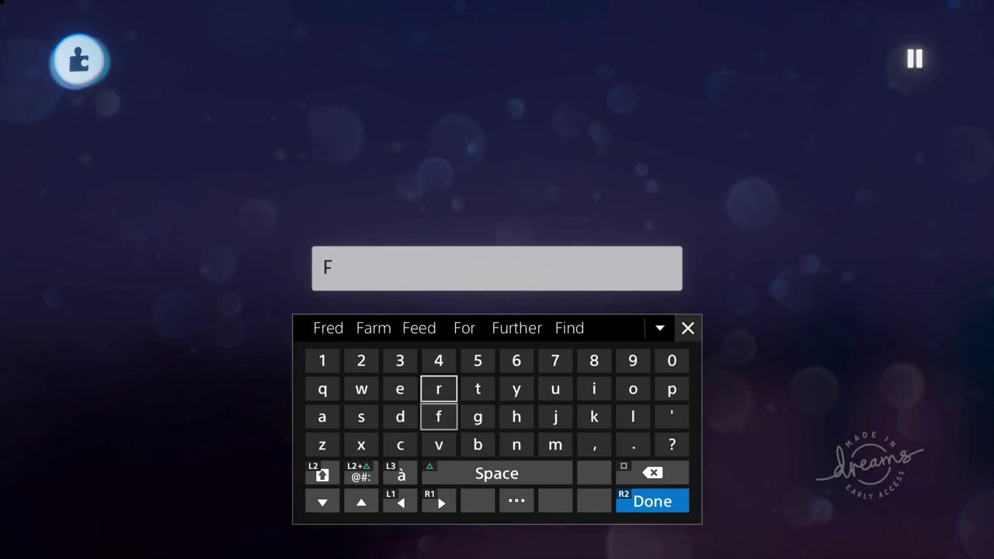
key(Return)
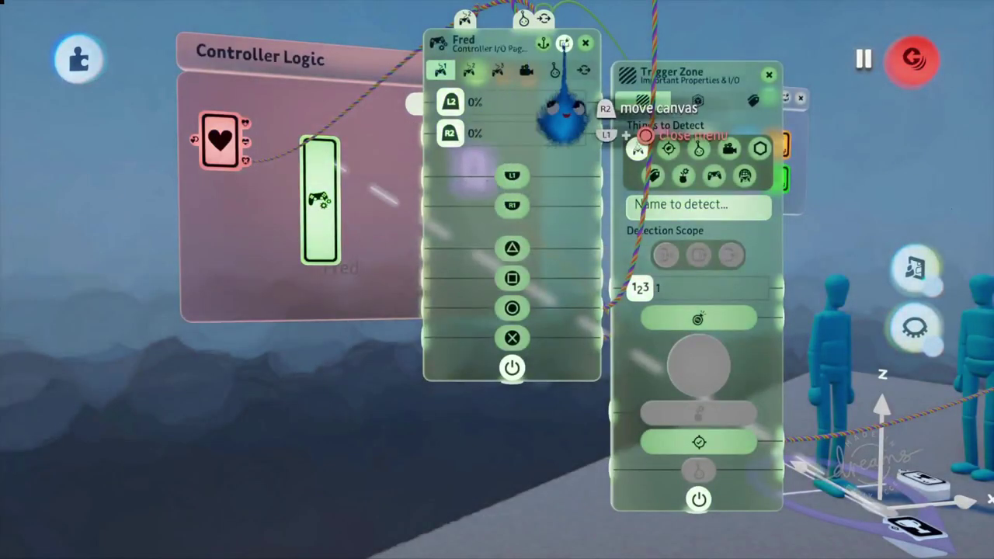
click(586, 44)
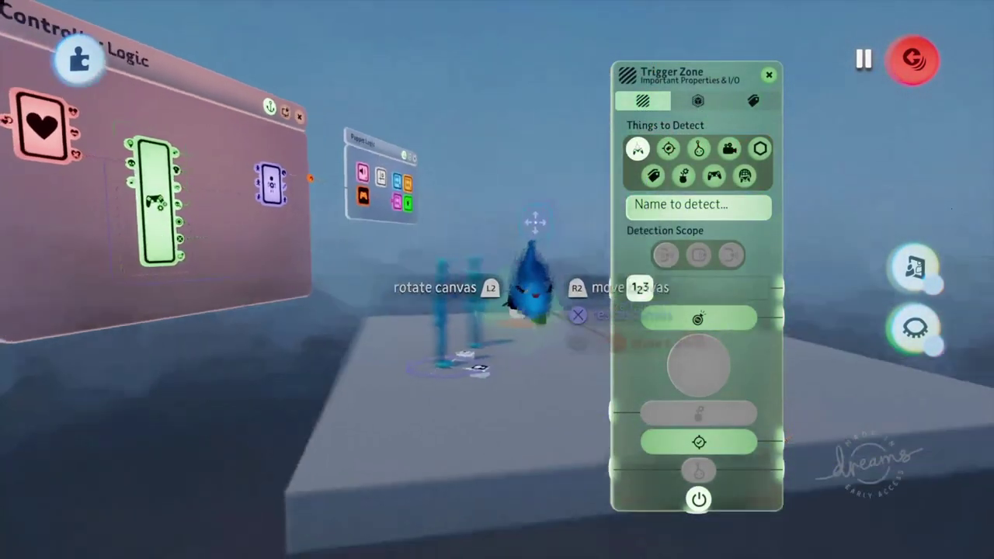
middle_drag(535, 223, 558, 252)
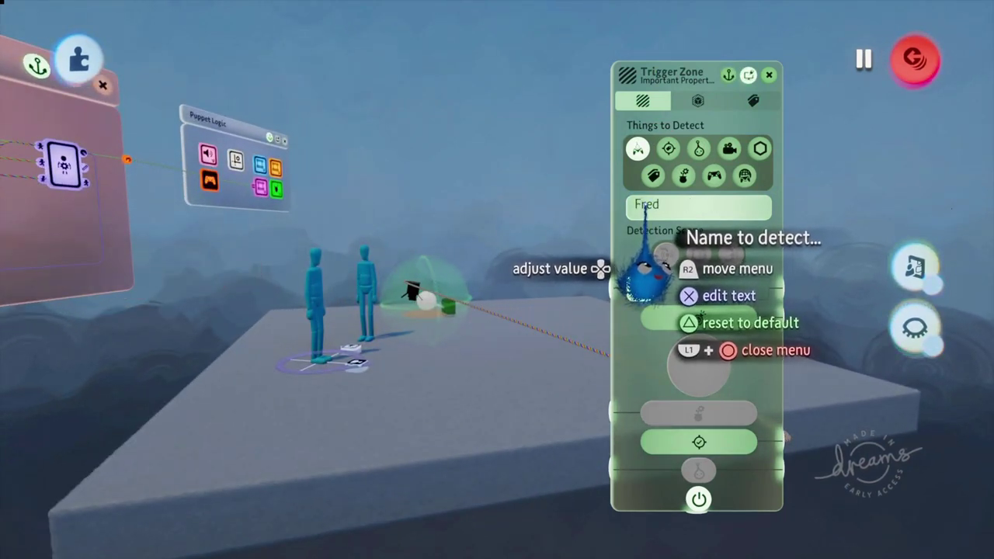
mouse_move(647, 209)
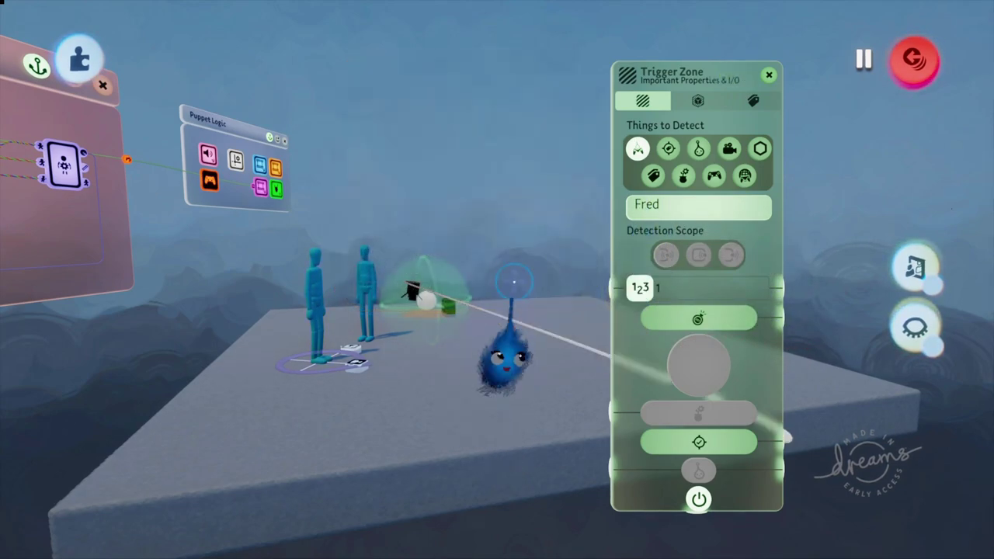
Playtest the name detection with both puppets near the red circle, and return to edit mode.
key(Escape)
click(317, 413)
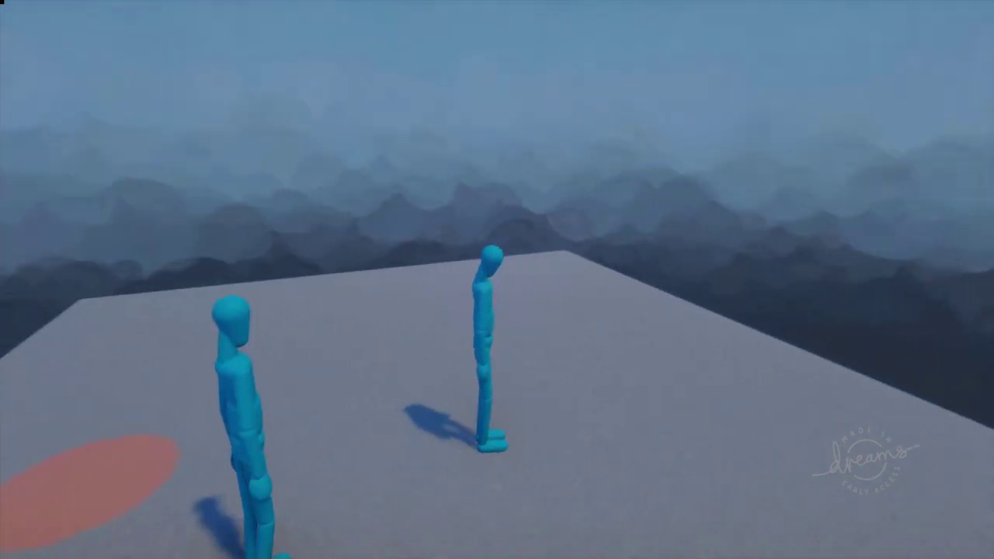
key(Escape)
click(365, 388)
scroll(476, 260, down, 10)
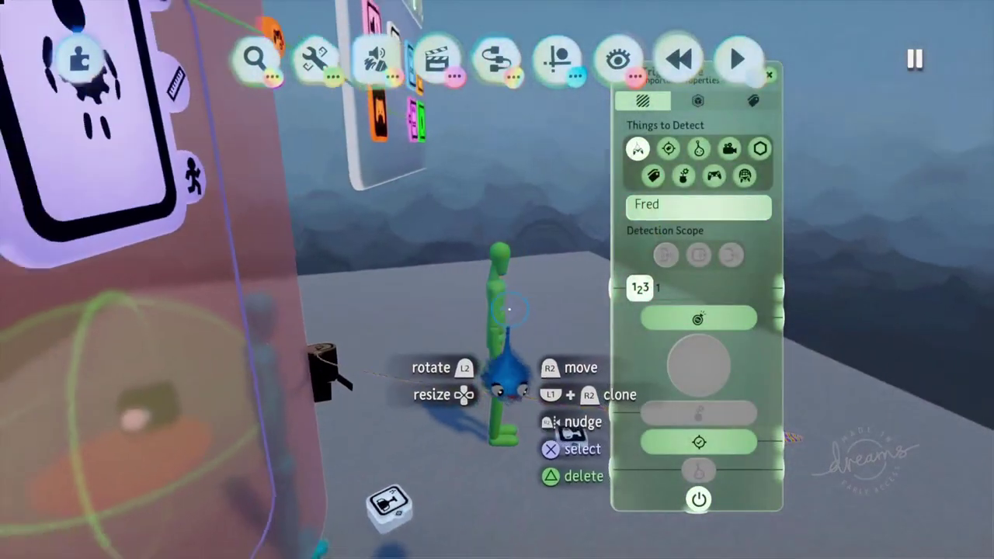
scroll(565, 303, up, 5)
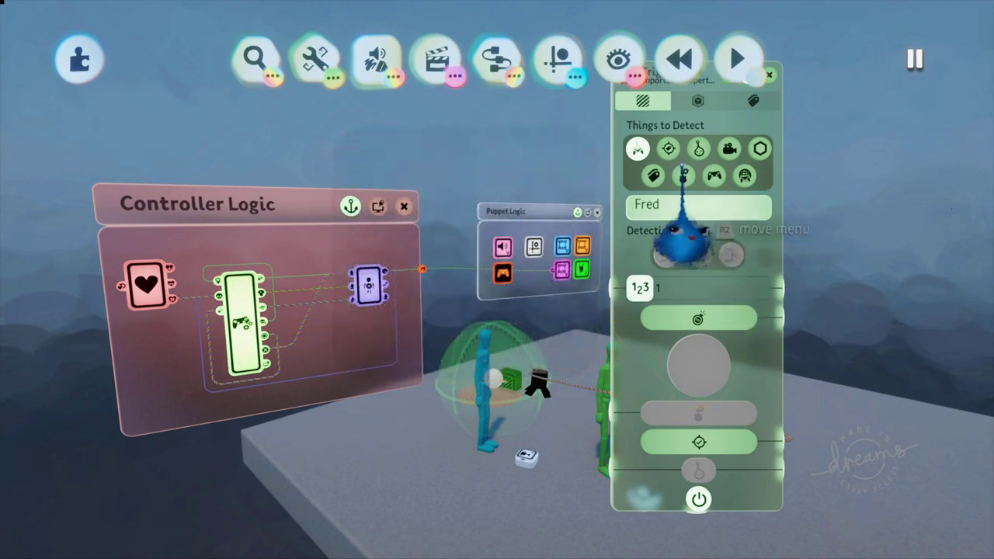
Set the trigger zone to detect tags, with Follow me as the name to detect.
click(670, 148)
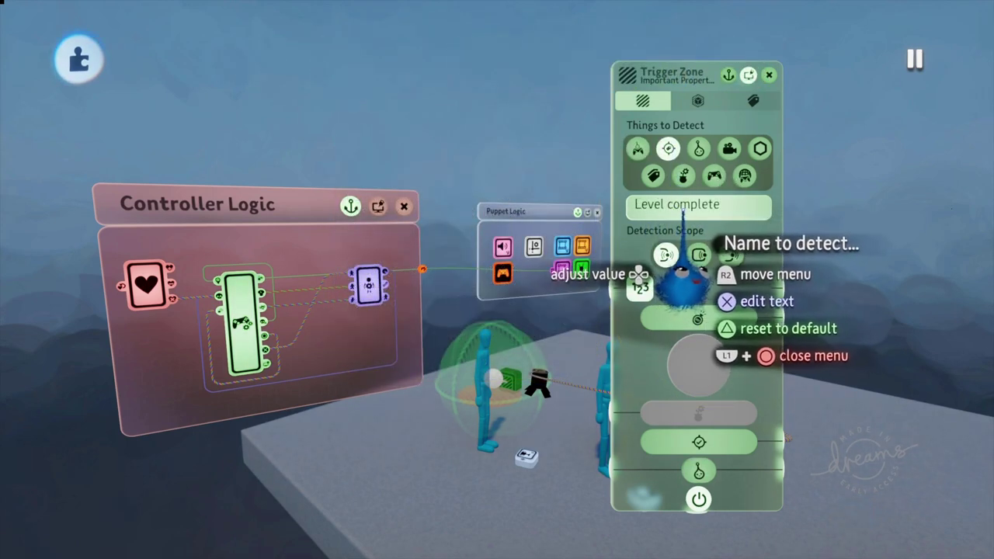
key(Right)
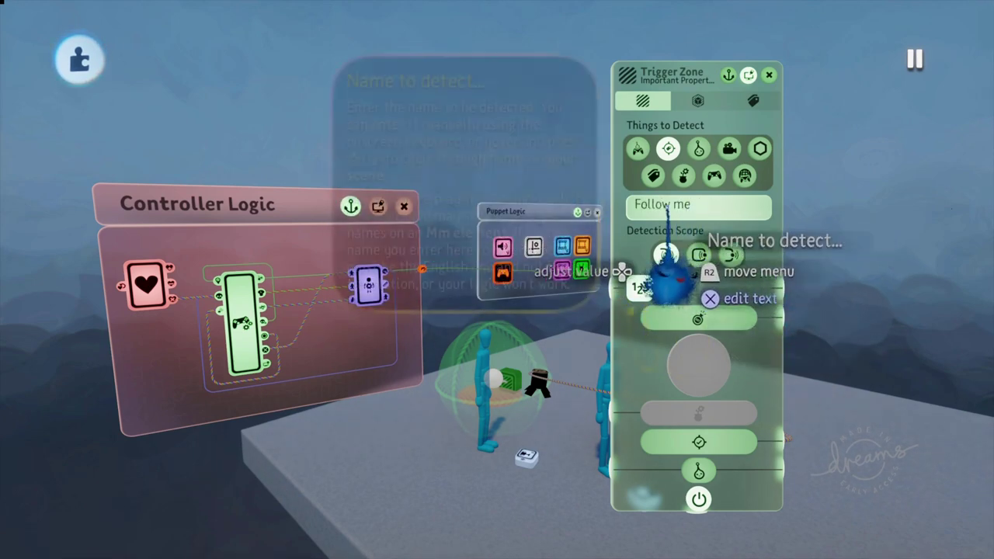
Open the Follow behaviour microchip inside Puppet Logic and examine its Follow me tag.
middle_drag(596, 407, 576, 381)
click(474, 246)
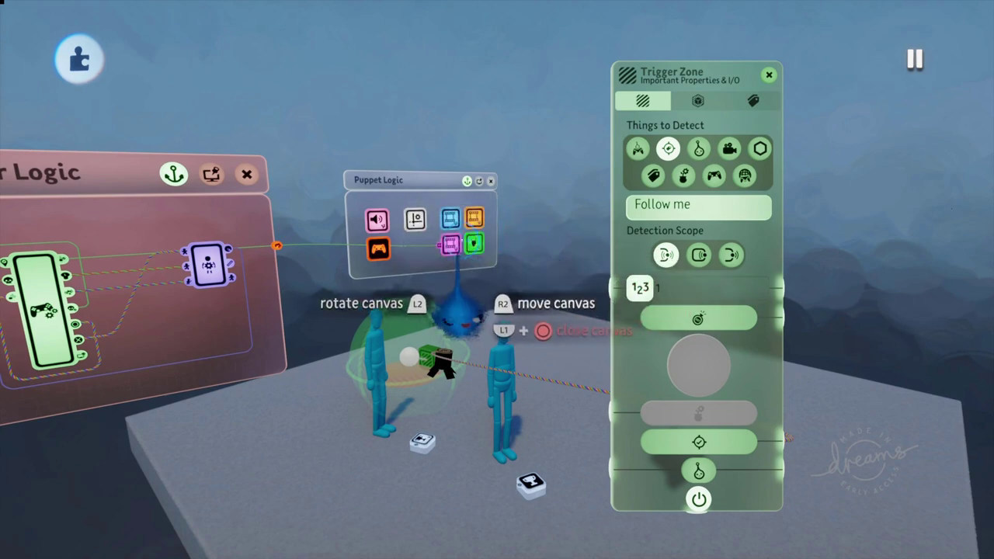
middle_drag(446, 311, 396, 318)
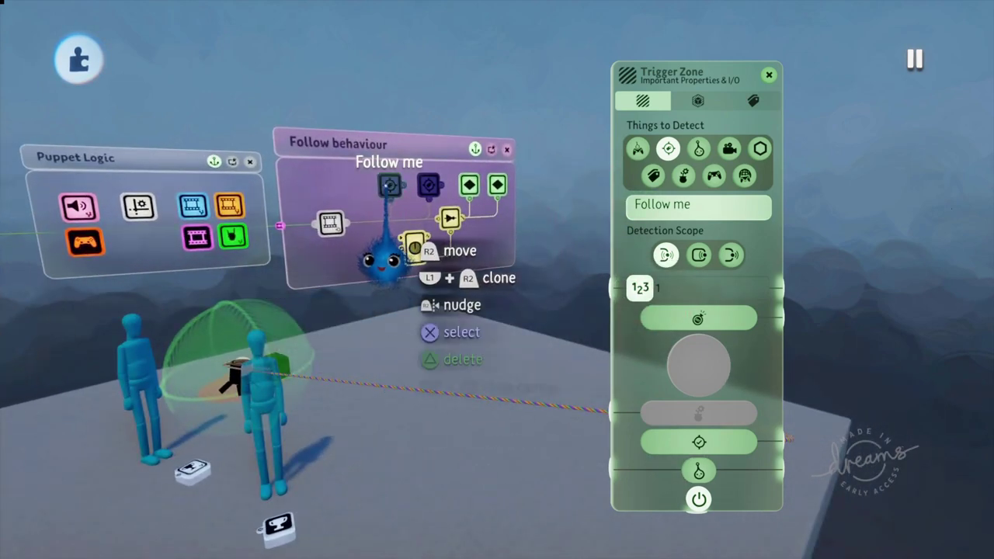
drag(350, 191, 334, 174)
middle_drag(334, 246, 406, 411)
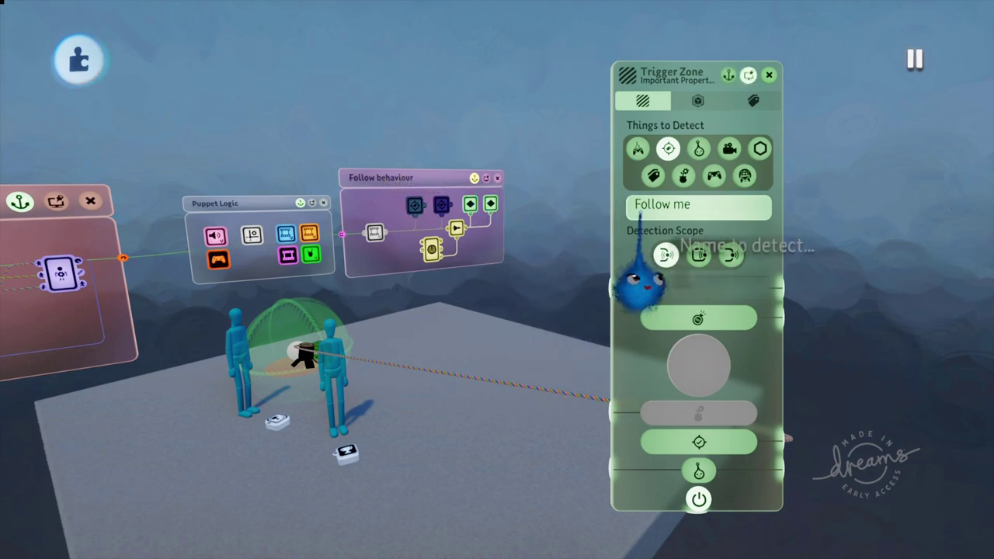
Playtest the Follow me tag detection by walking a puppet through the red circle, and return to edit mode.
key(Escape)
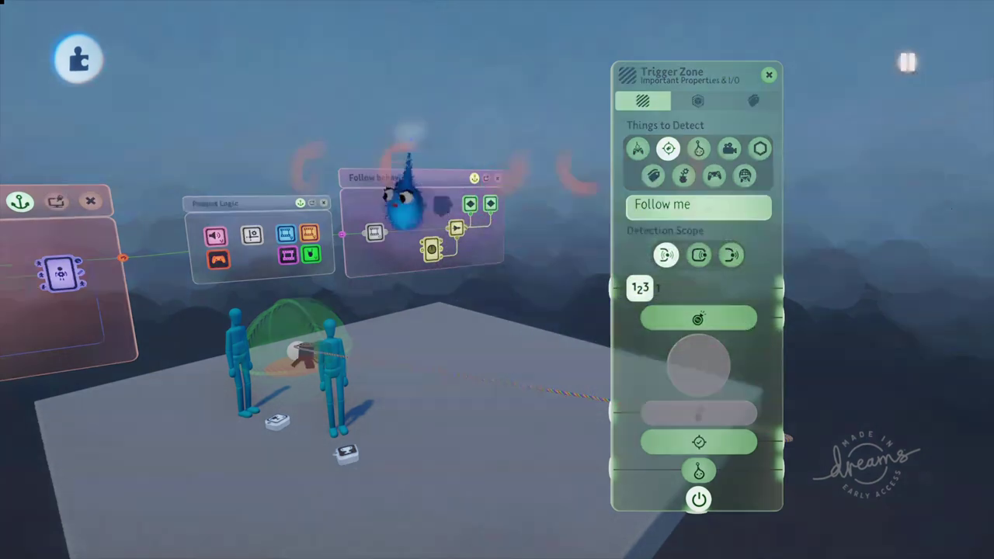
click(315, 394)
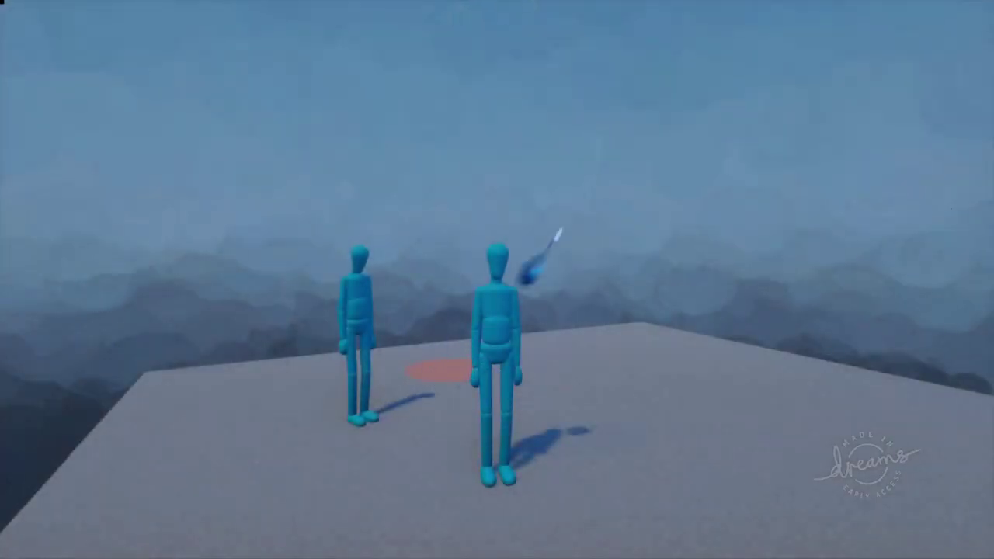
key(w)
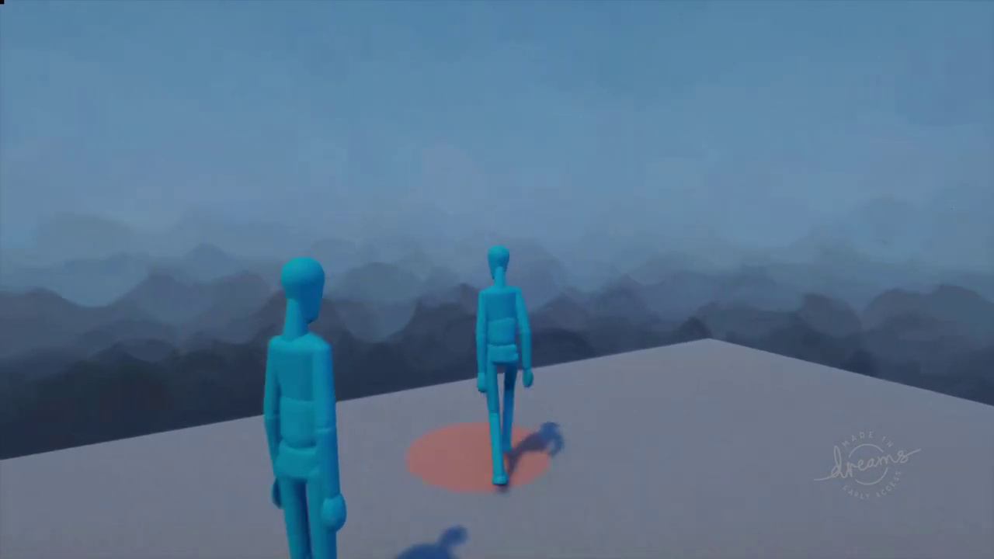
key(w)
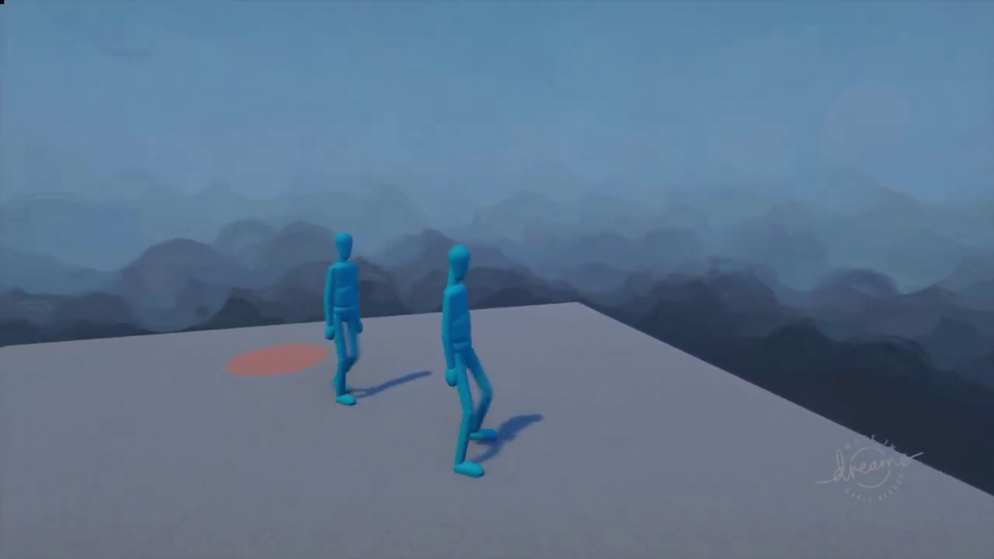
key(Escape)
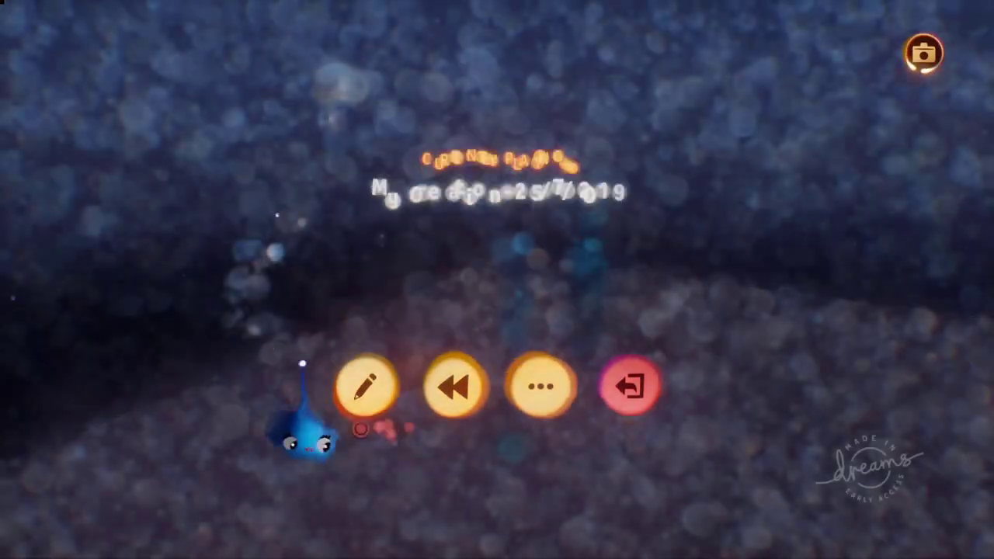
click(365, 392)
Open the other puppet's Puppet Logic and place a copy of the Follow me tag on that puppet's chest.
mouse_move(401, 320)
middle_down()
mouse_move(405, 342)
mouse_move(333, 349)
mouse_move(339, 411)
middle_up()
click(341, 412)
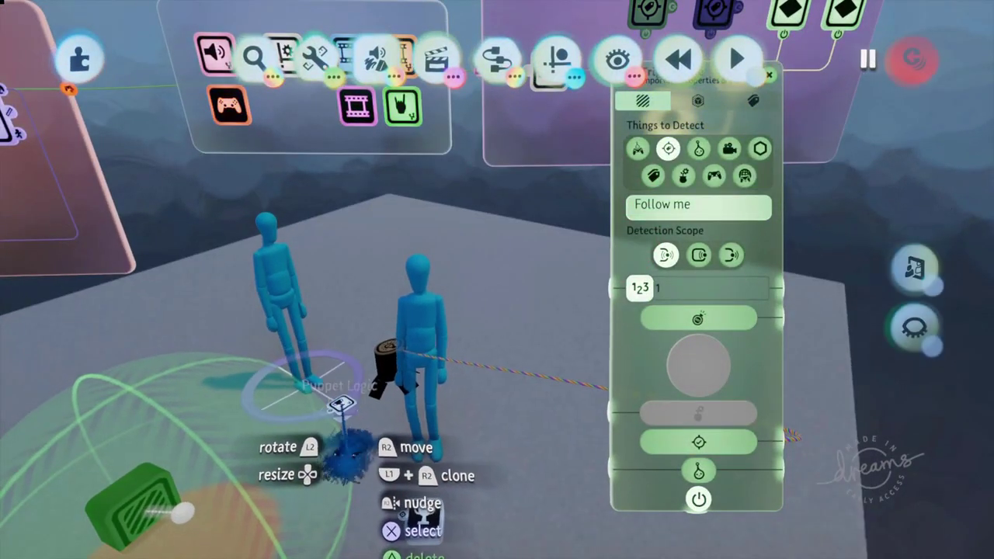
click(343, 407)
middle_drag(342, 405, 232, 200)
middle_drag(231, 262, 291, 224)
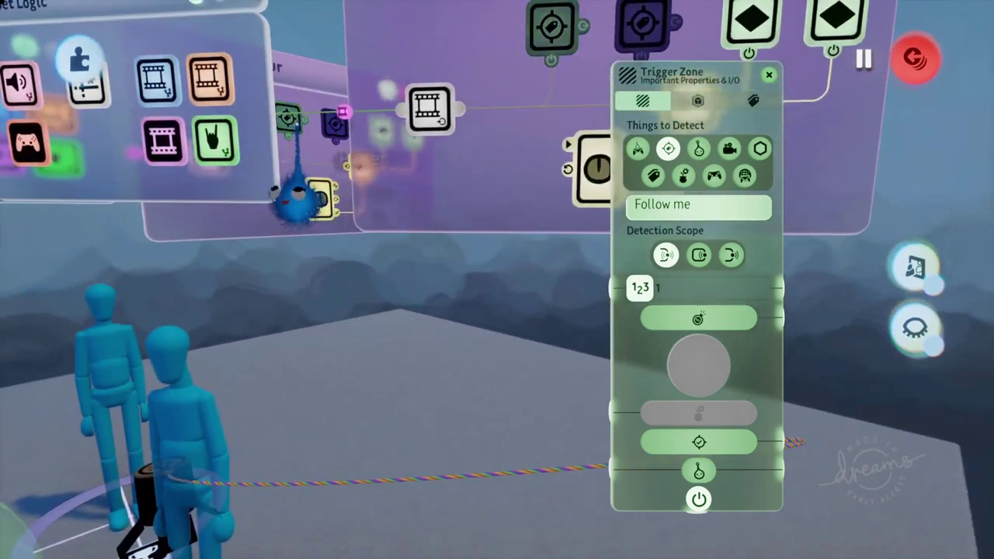
drag(242, 258, 167, 354)
middle_drag(169, 357, 374, 329)
Playtest the trigger zone with the tag-carrying puppet at the red circle.
key(Escape)
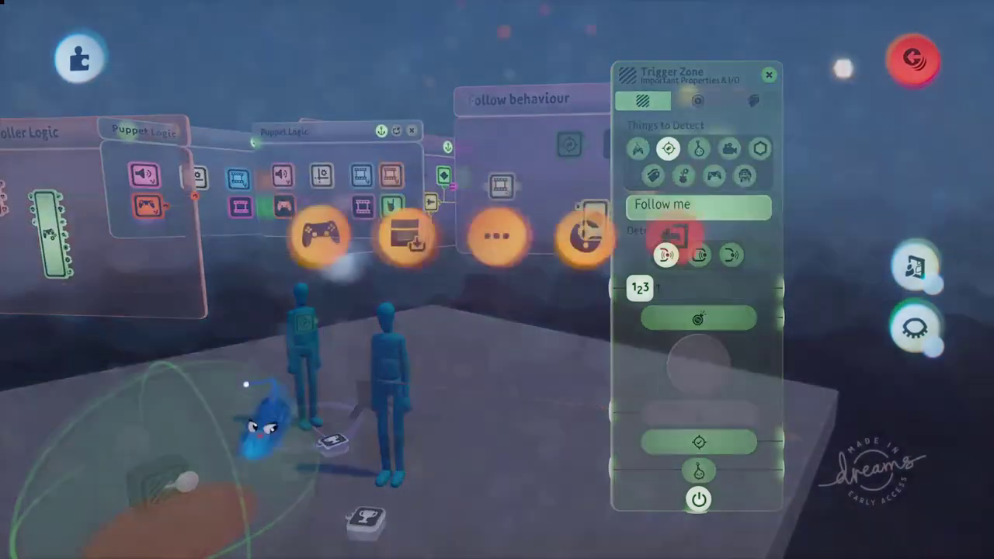
click(322, 395)
middle_drag(366, 377, 665, 316)
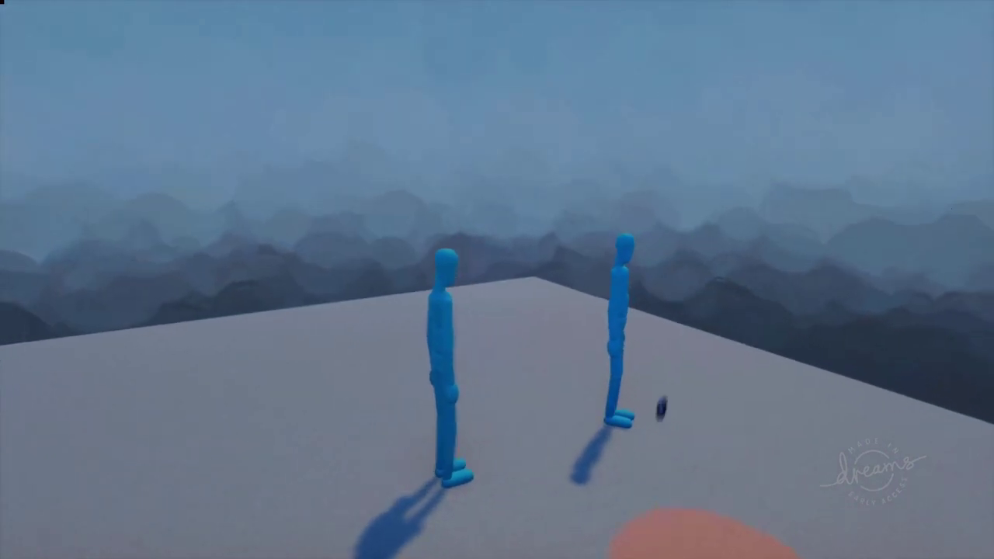
key(w)
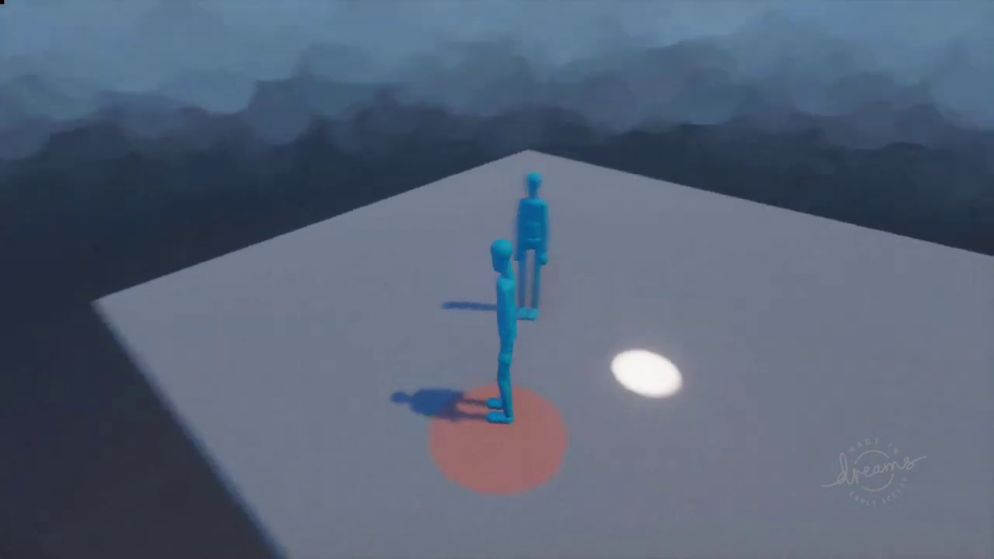
key(d)
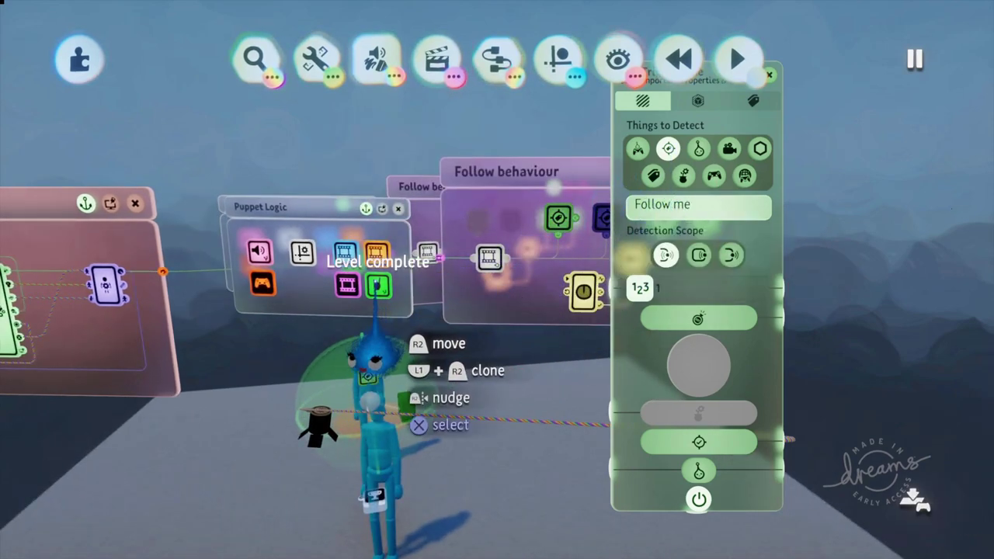
Close the trigger zone's settings, and open the Level complete microchip with its canvas clear of the others.
click(378, 287)
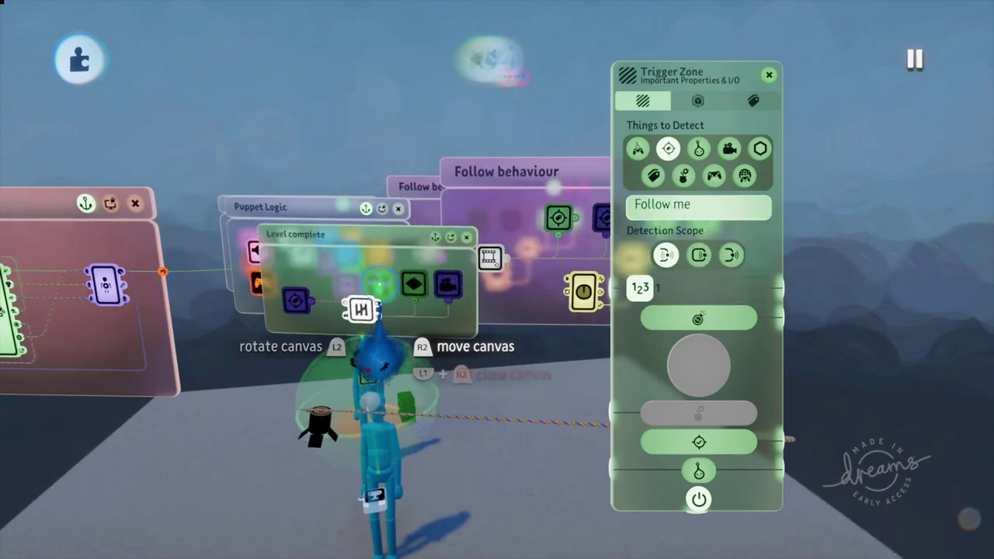
click(769, 74)
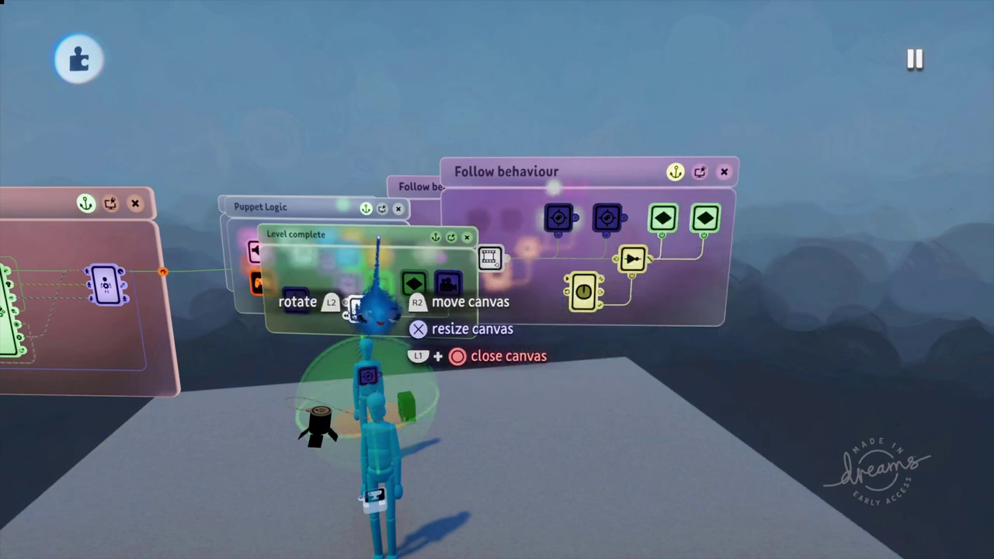
drag(378, 238, 525, 47)
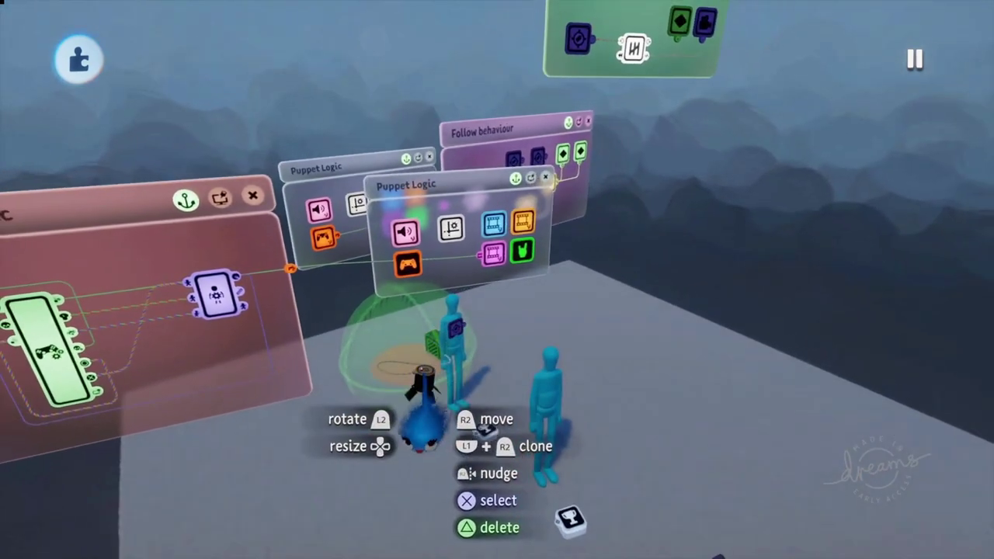
Close the canvases of both puppets' Puppet Logic and the Follow behaviour canvas.
click(552, 177)
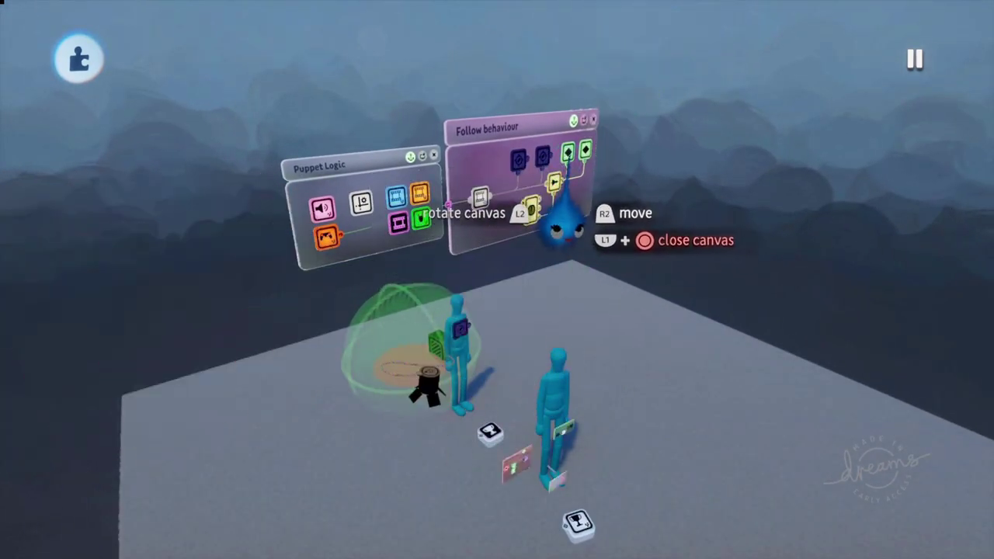
click(581, 136)
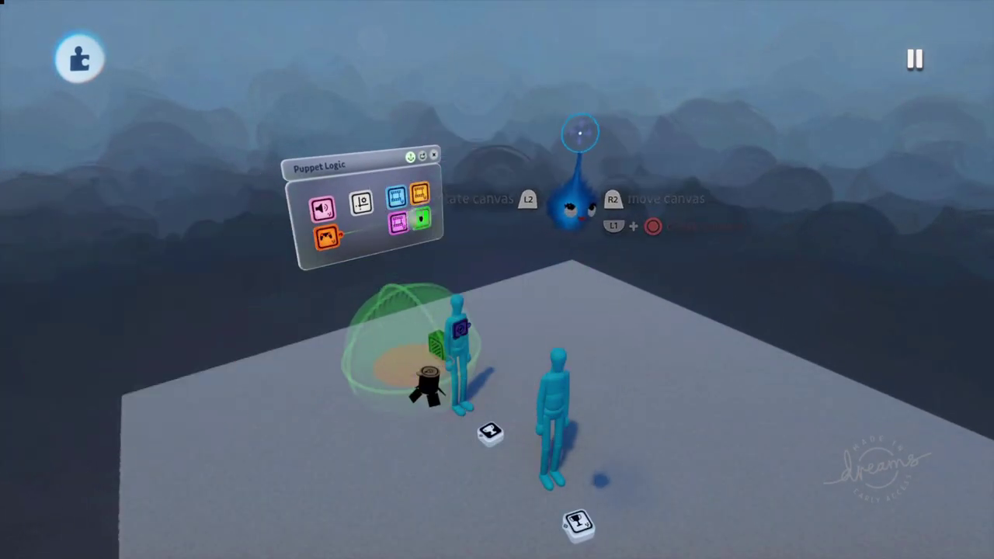
click(435, 155)
Reopen the untagged puppet's logic canvases and the trigger zone's Important Properties & I/O settings.
middle_drag(443, 222, 532, 455)
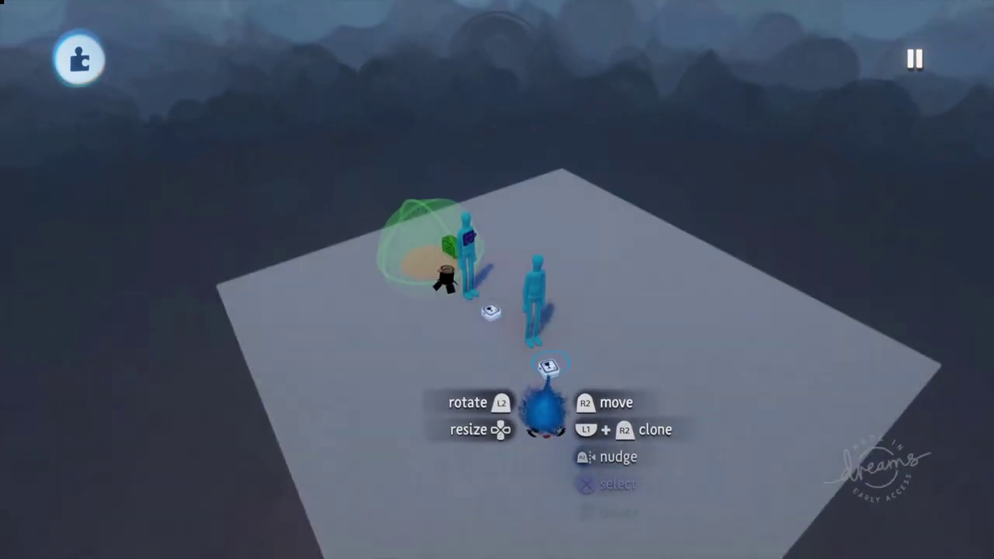
click(547, 368)
middle_drag(545, 365, 415, 400)
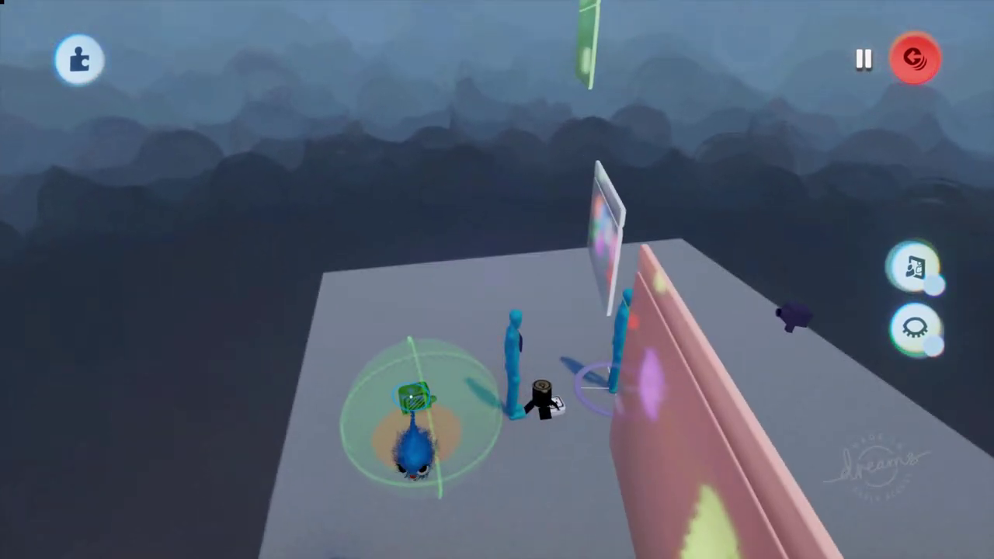
click(412, 444)
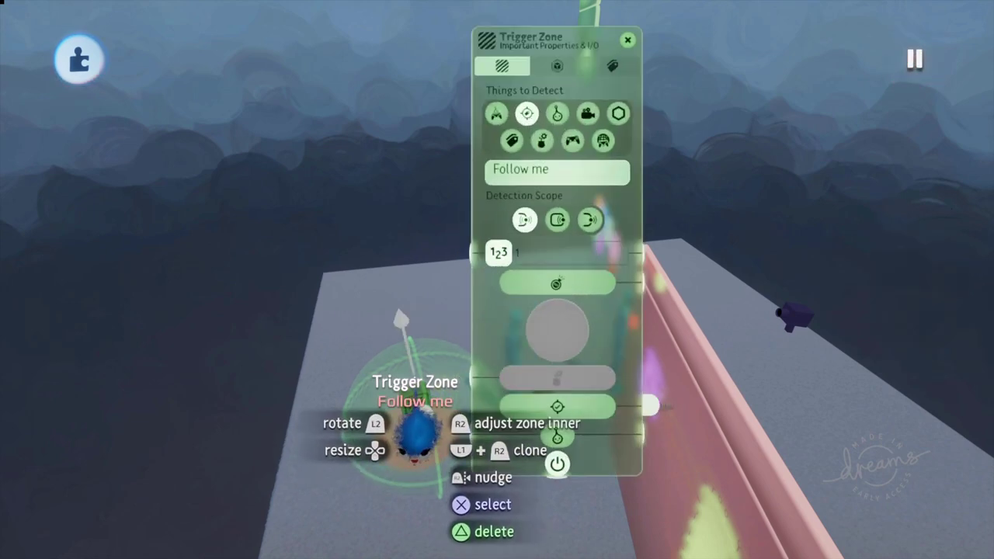
Move the trigger zone's settings clear of the zone, set the tag name to detect to Level complete, and playtest it.
drag(543, 116, 218, 132)
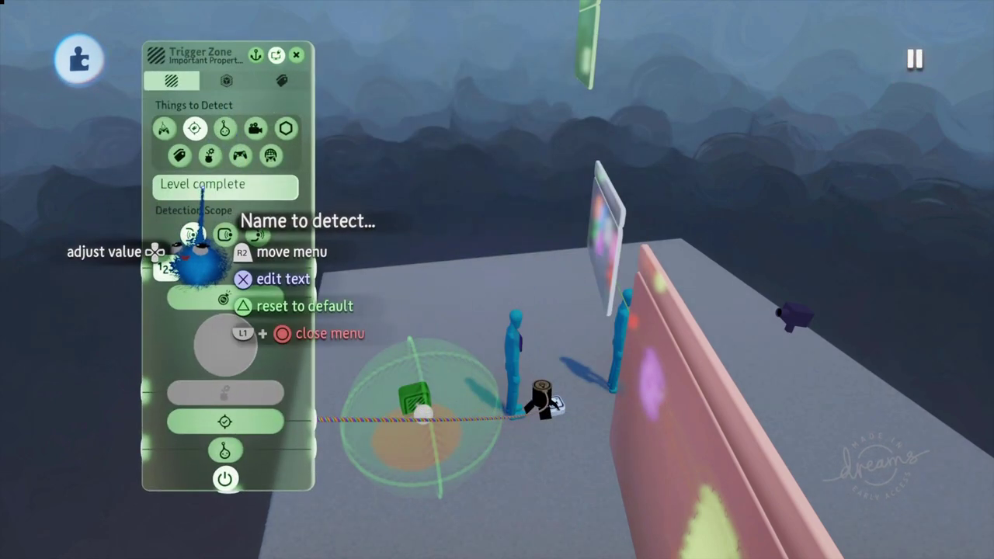
middle_drag(197, 134, 479, 162)
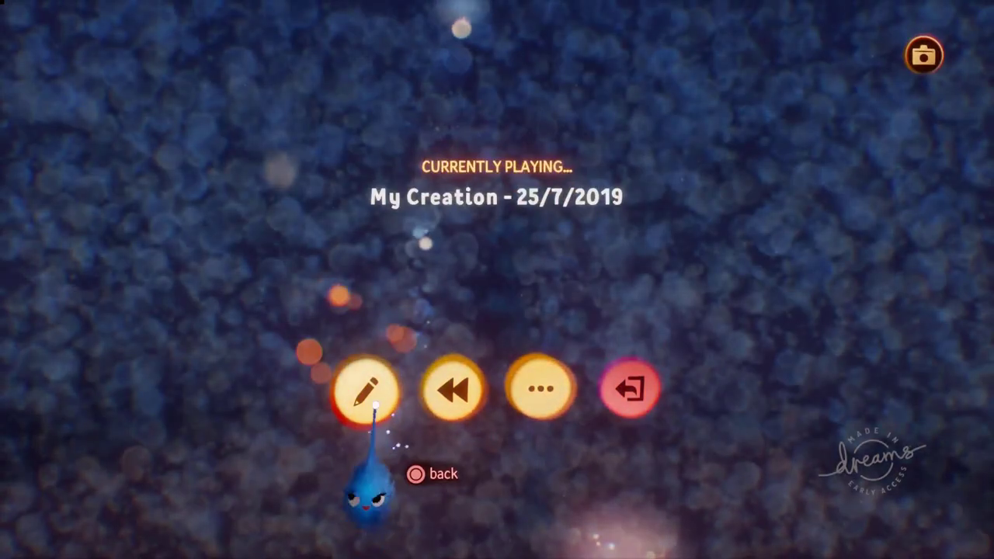
click(368, 395)
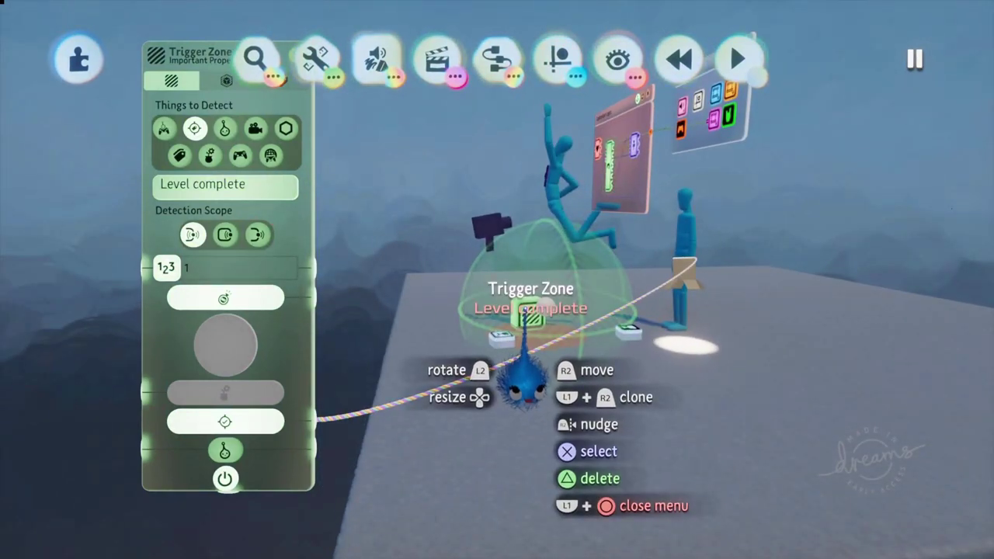
Cycle the trigger zone's tag name to detect to Look at me, and reset it to blank.
middle_drag(731, 287, 642, 319)
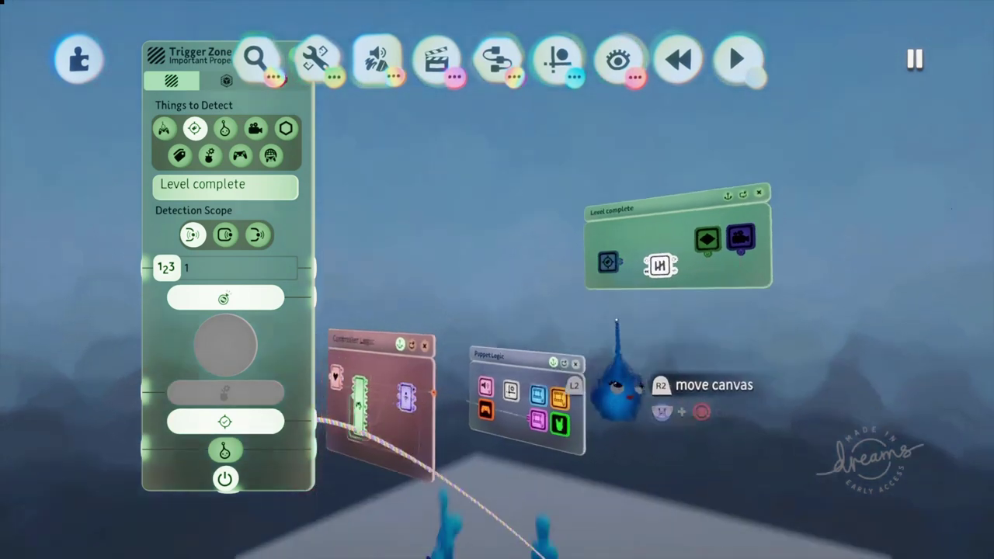
middle_drag(617, 384, 565, 435)
middle_drag(560, 378, 556, 383)
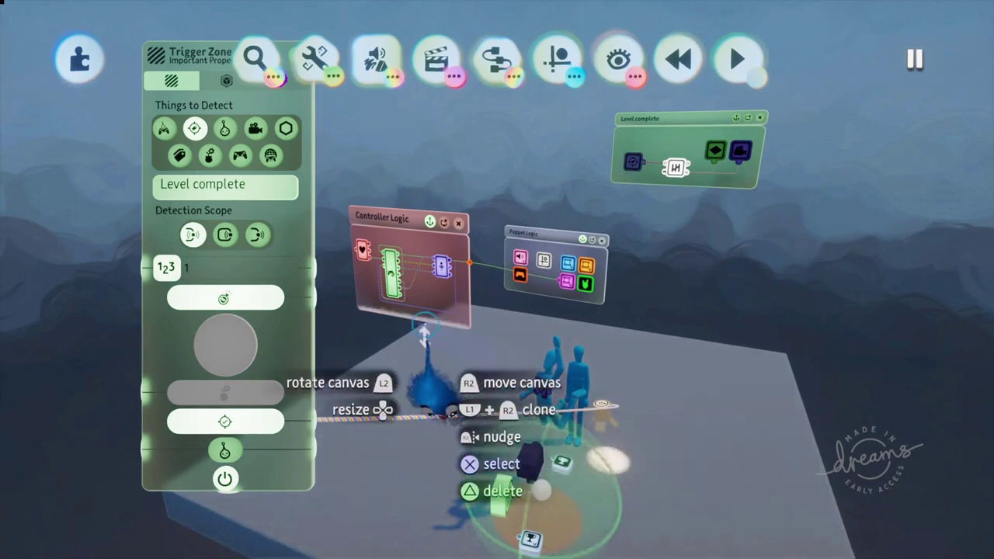
key(Right)
key(Right)
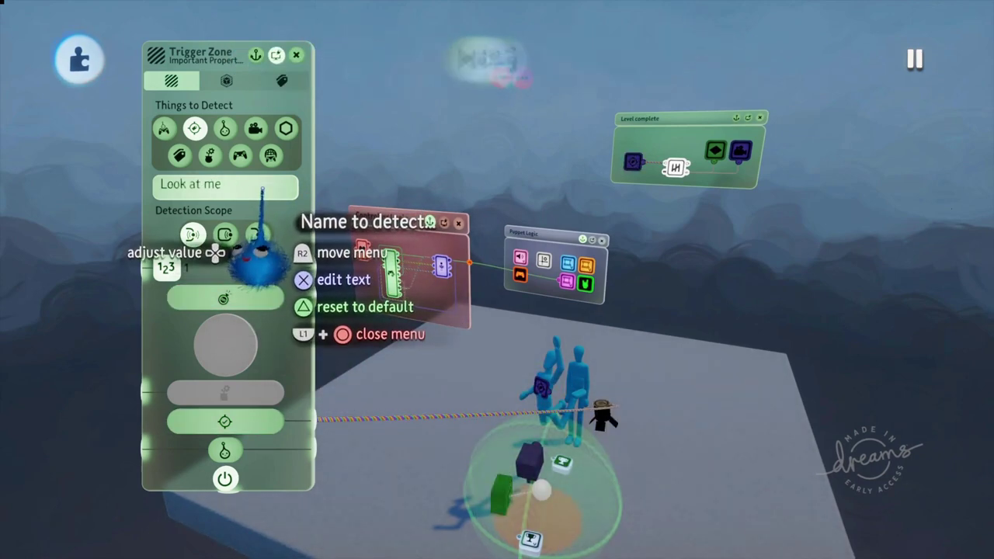
middle_drag(336, 326, 346, 331)
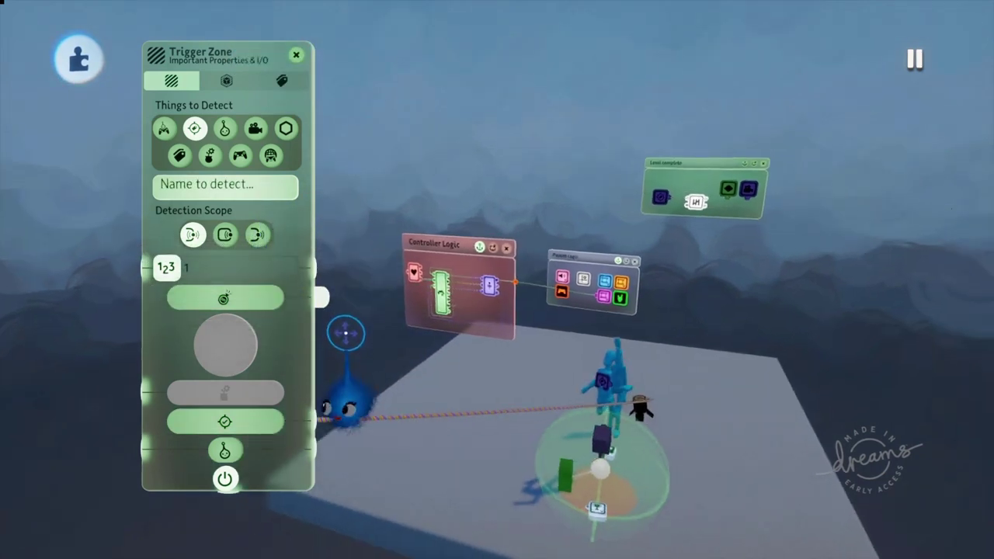
Switch the trigger zone's thing to detect to the imp, and from there to Camera.
click(224, 129)
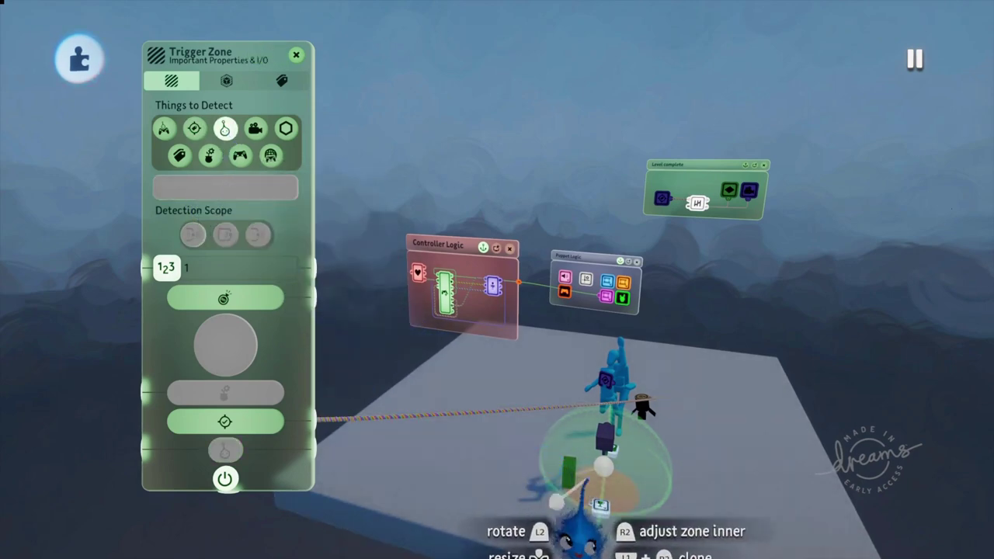
middle_drag(588, 471, 309, 242)
key(space)
scroll(503, 439, down, 5)
scroll(497, 427, up, 6)
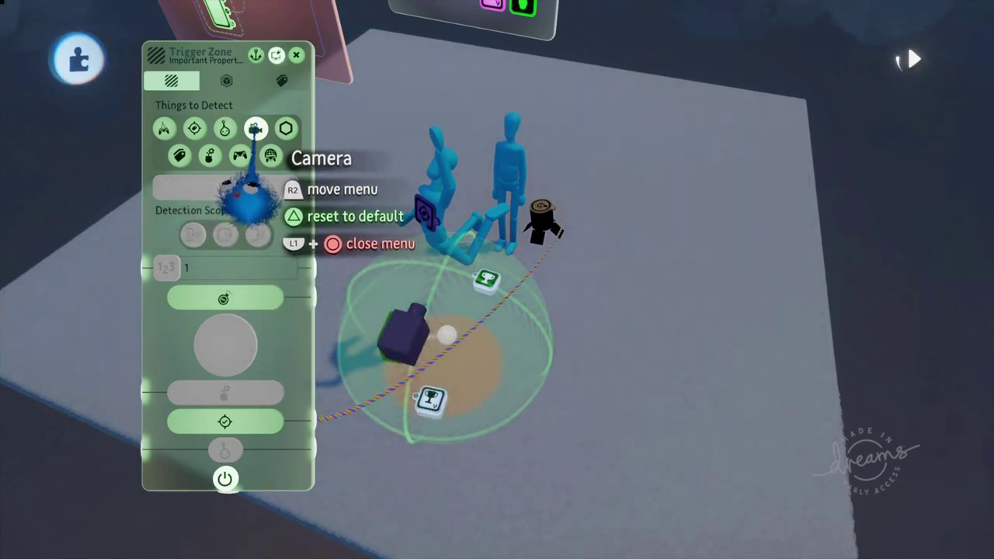
mouse_move(254, 190)
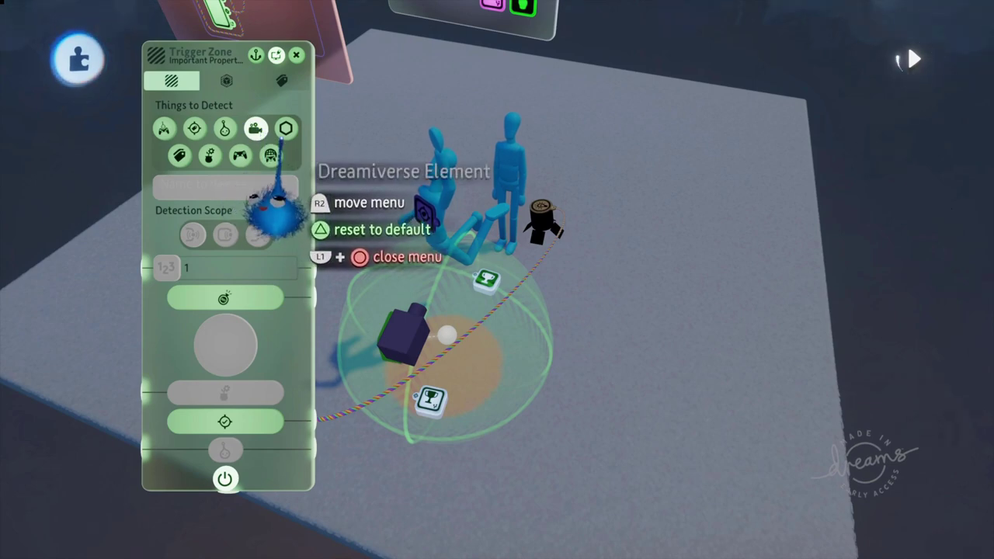
Set the trigger zone to detect a Dreamiverse Element, and pick the element to detect.
middle_drag(301, 165, 354, 217)
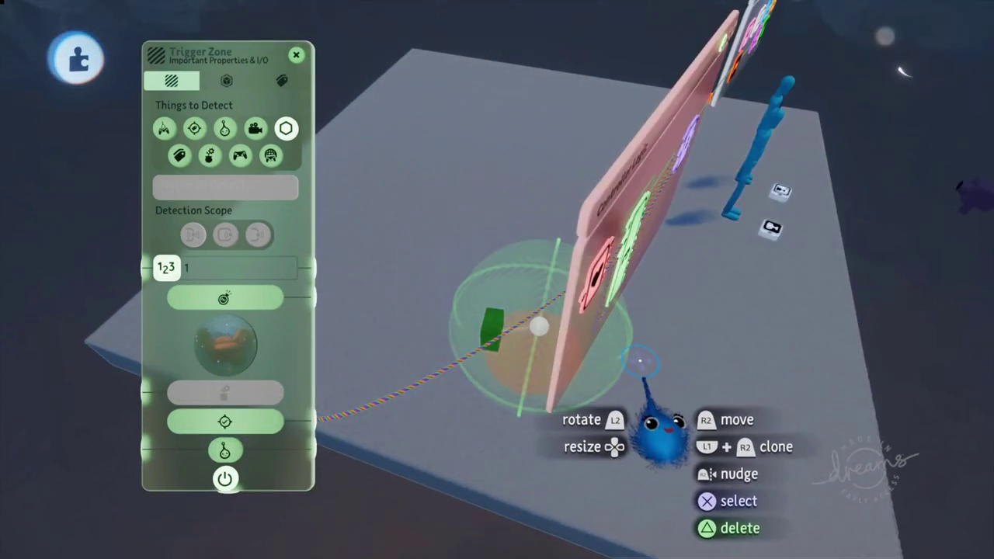
middle_drag(627, 351, 531, 425)
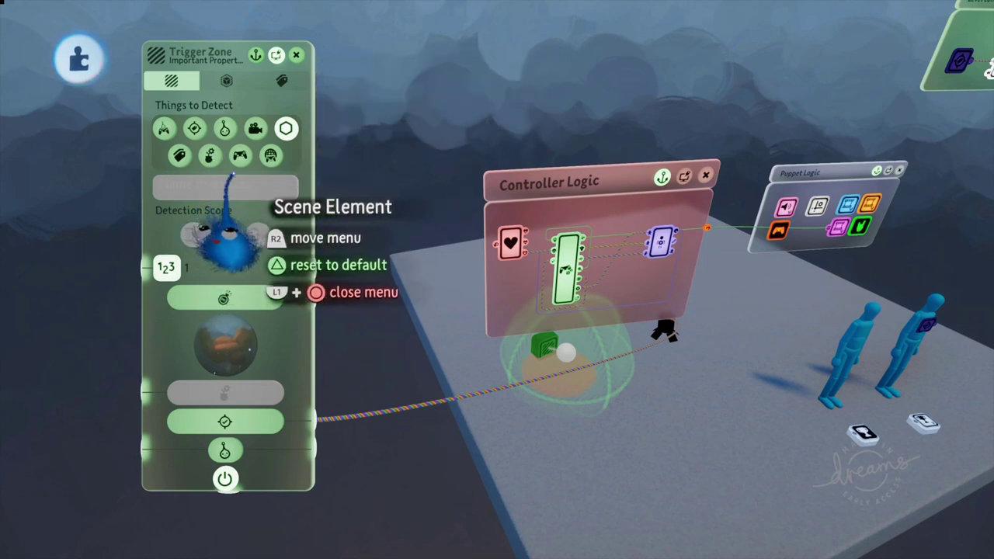
click(286, 128)
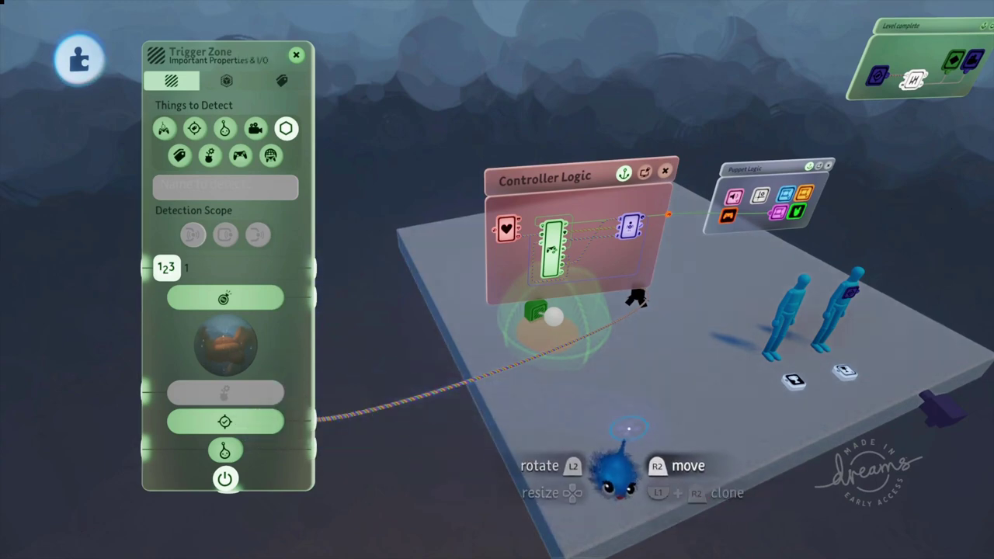
Find the chicken in the Dreamiverse search and place it on the platform between the trigger zone and the puppets.
key(square)
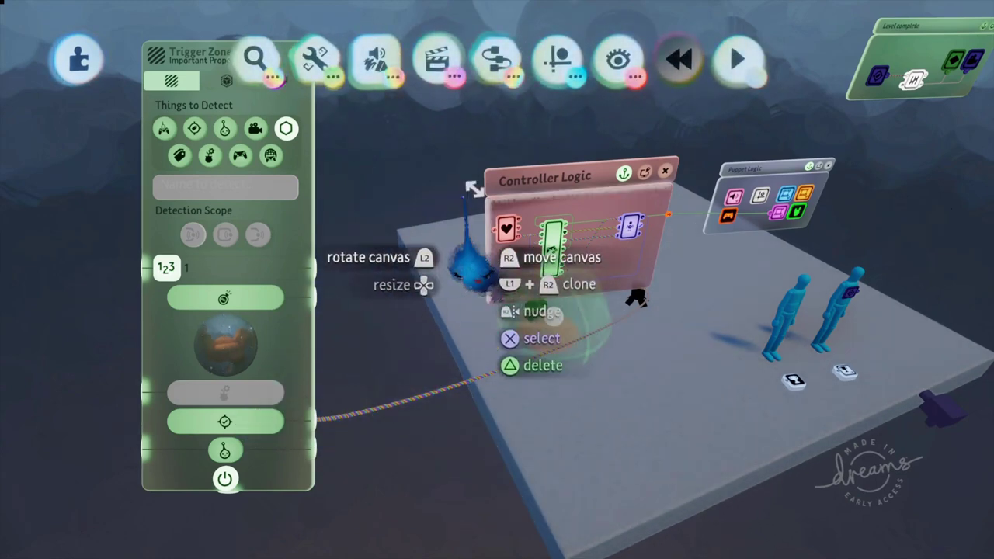
click(258, 62)
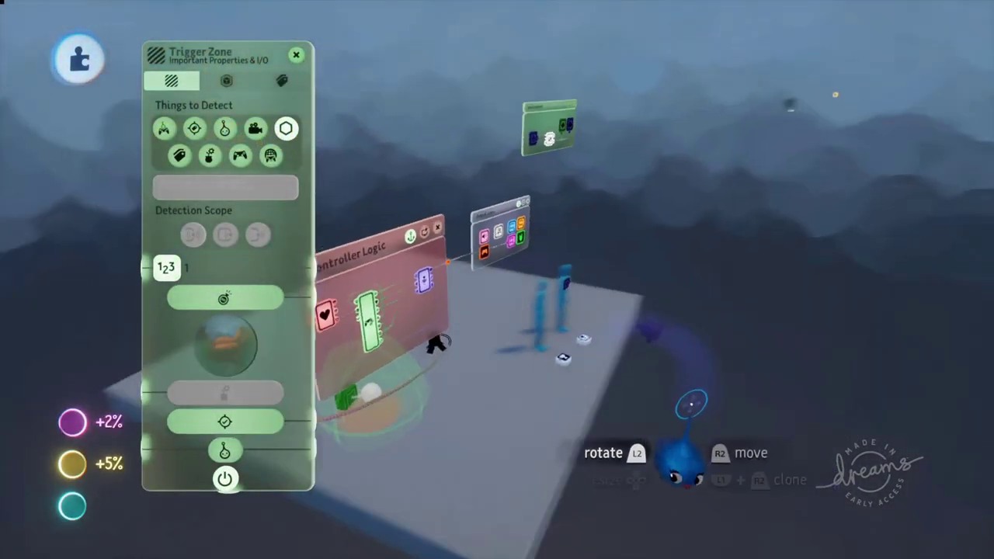
drag(691, 403, 761, 216)
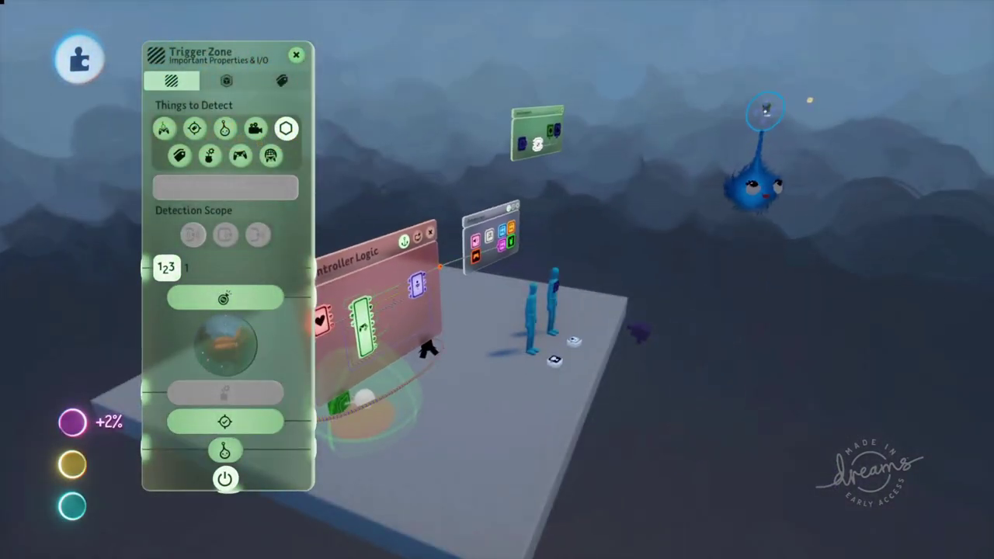
drag(757, 93, 843, 439)
middle_drag(842, 439, 759, 468)
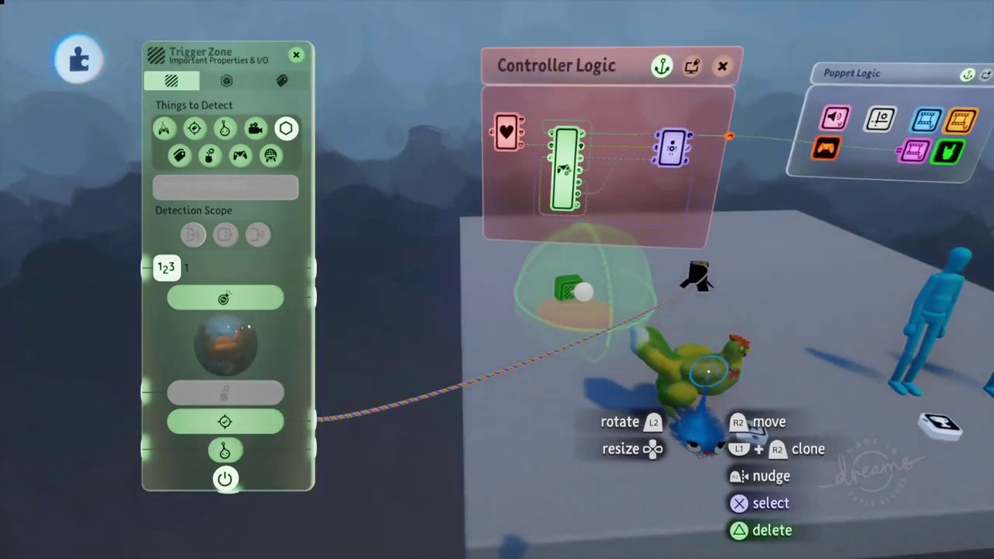
middle_drag(721, 386, 728, 432)
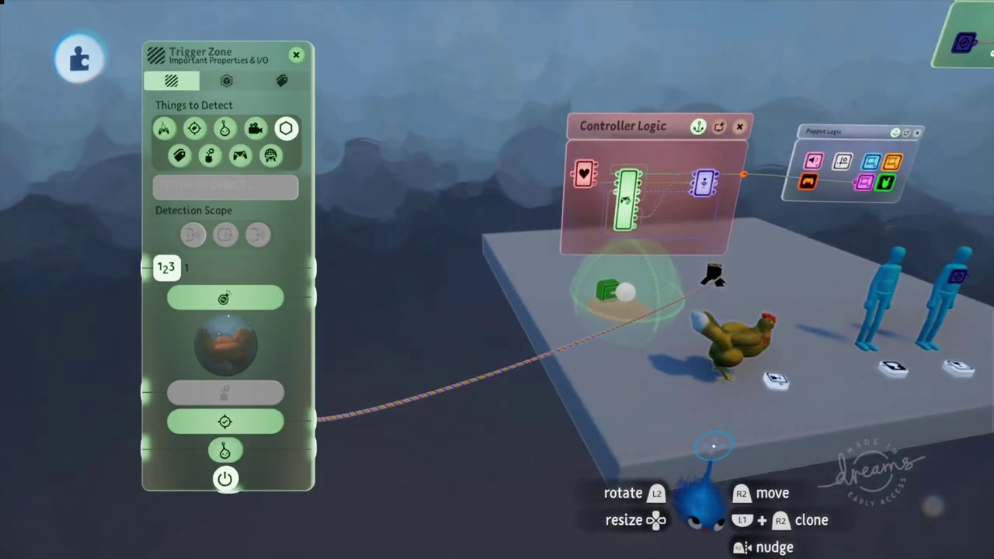
Playtest the trigger zone by walking the chicken to the red circle, and return to editing.
key(Escape)
click(317, 405)
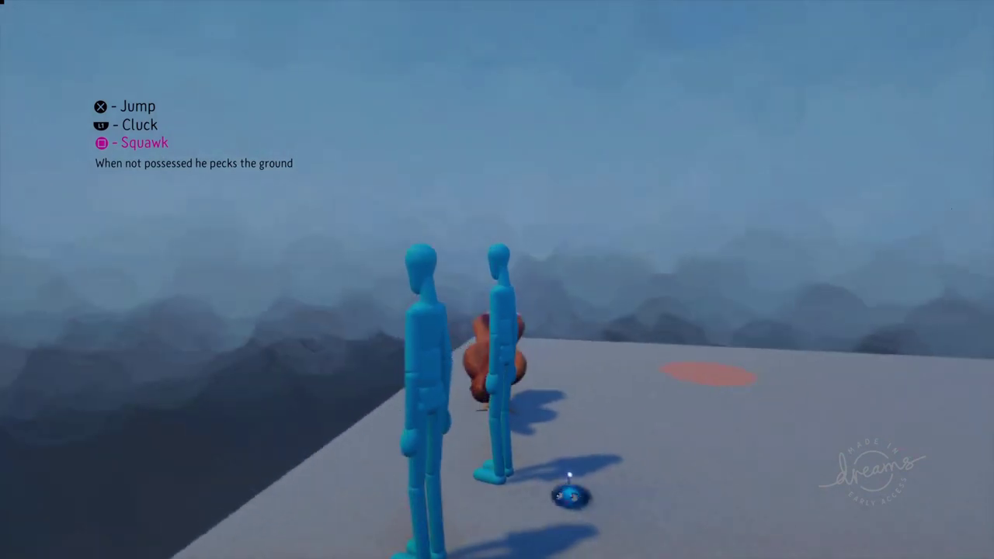
click(332, 417)
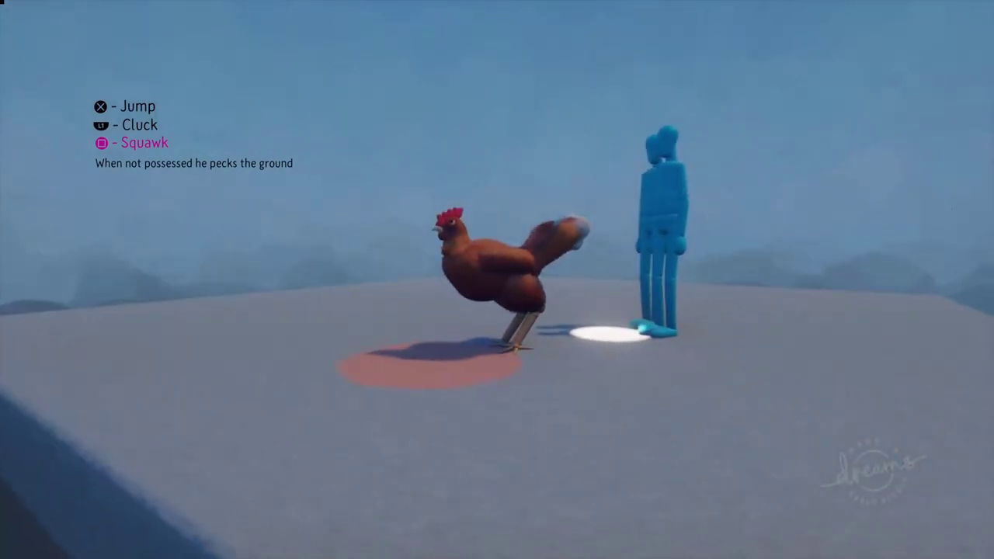
key(Escape)
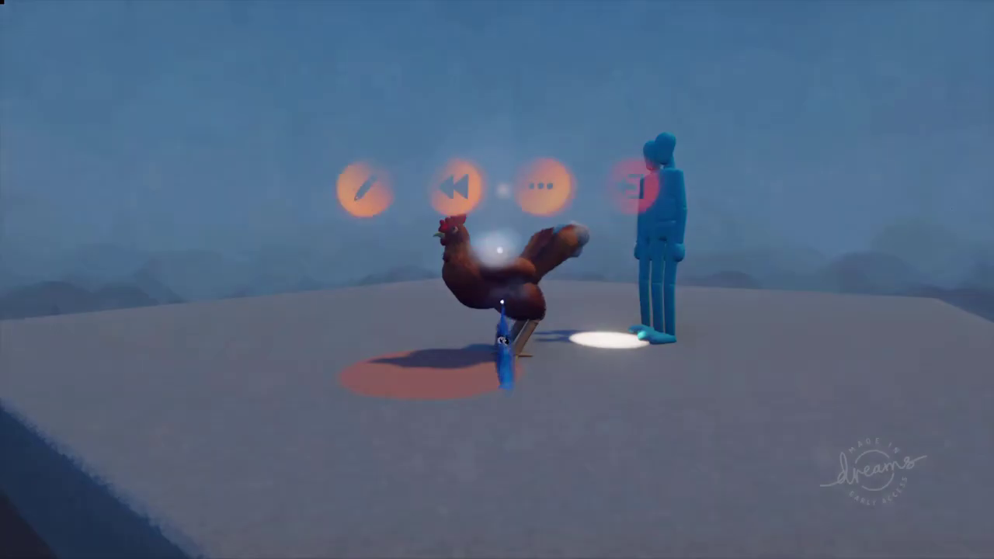
click(365, 394)
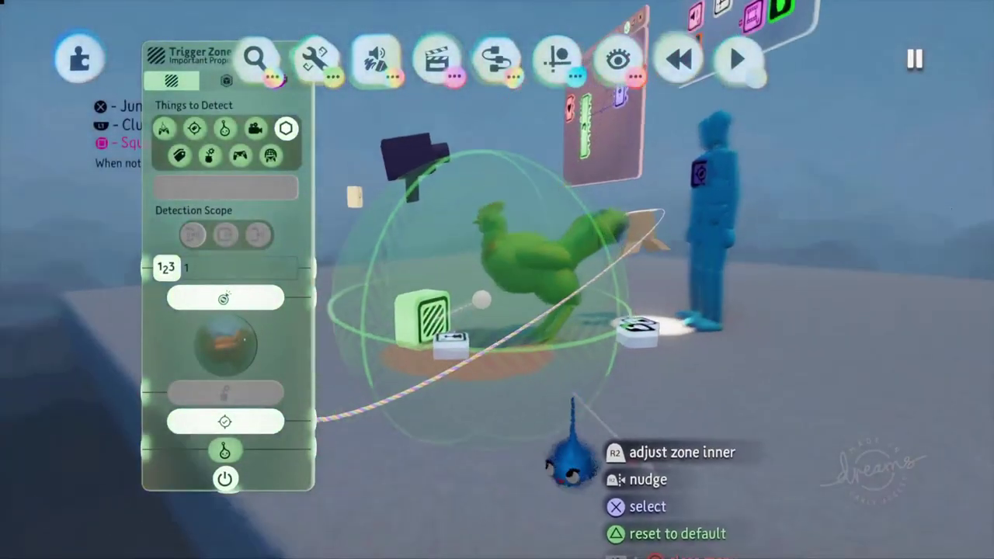
Set the trigger zone to detect a Scene Element, and move its settings clear of the platform.
scroll(573, 381, down, 5)
middle_drag(622, 342, 378, 214)
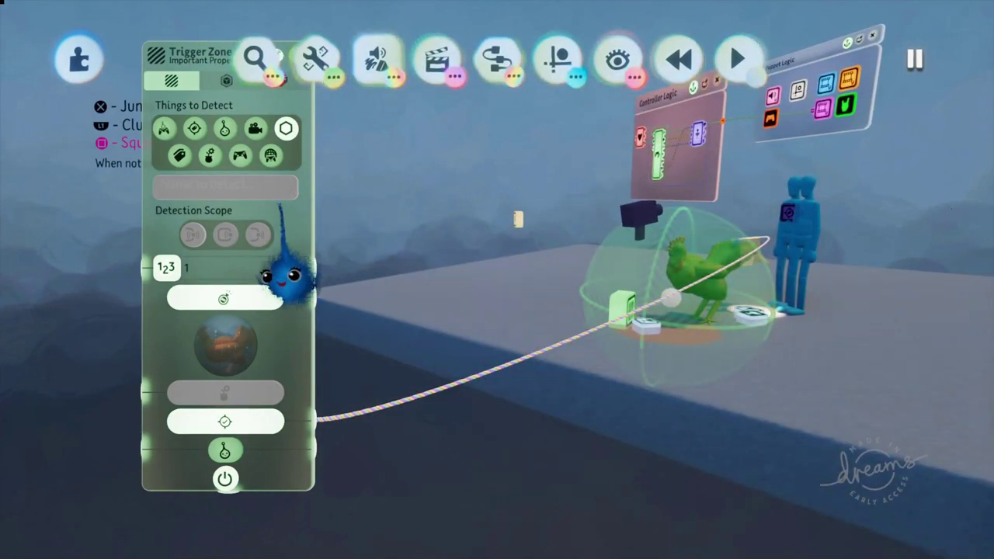
click(210, 155)
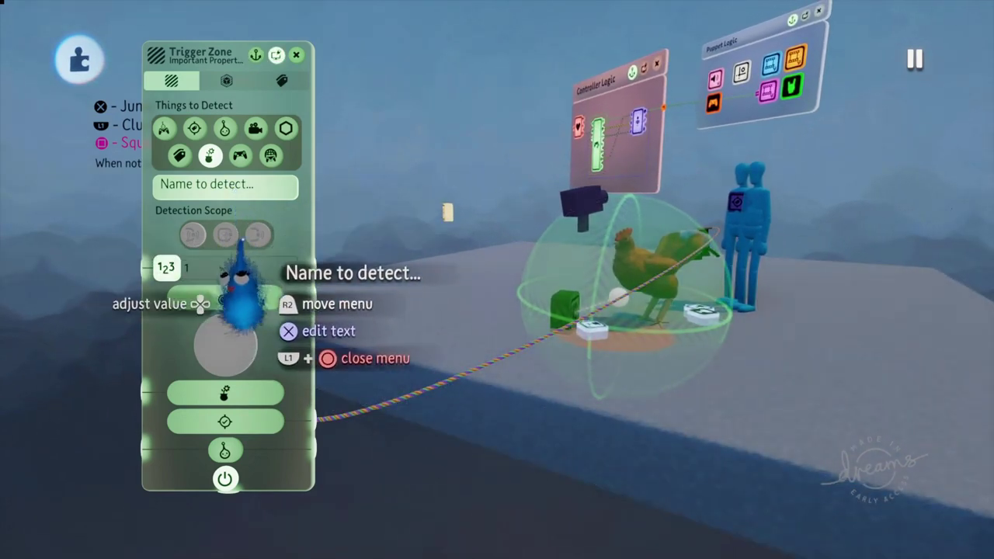
drag(224, 392, 966, 324)
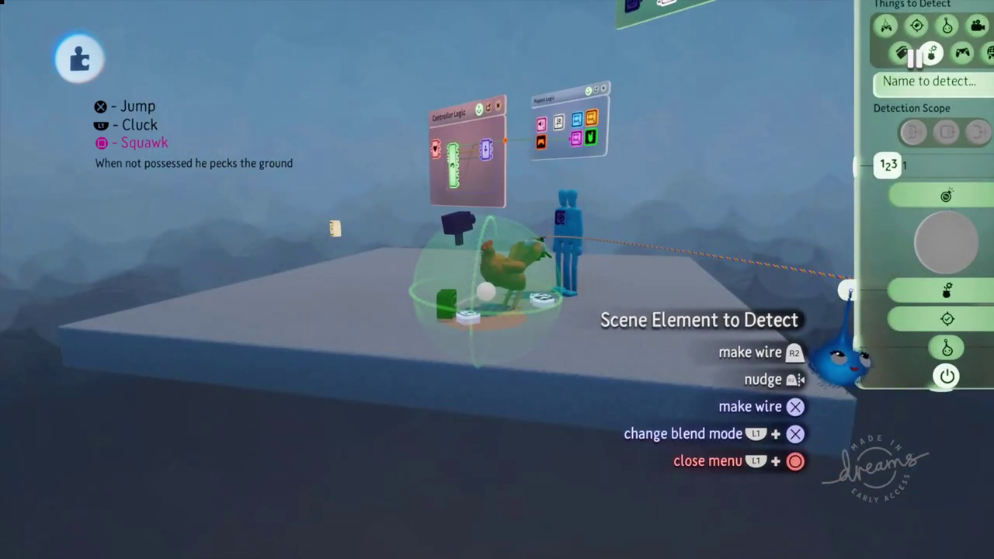
Try to wire the trigger zone's Scene Element to Detect input to the chicken inside the zone.
drag(850, 294, 775, 294)
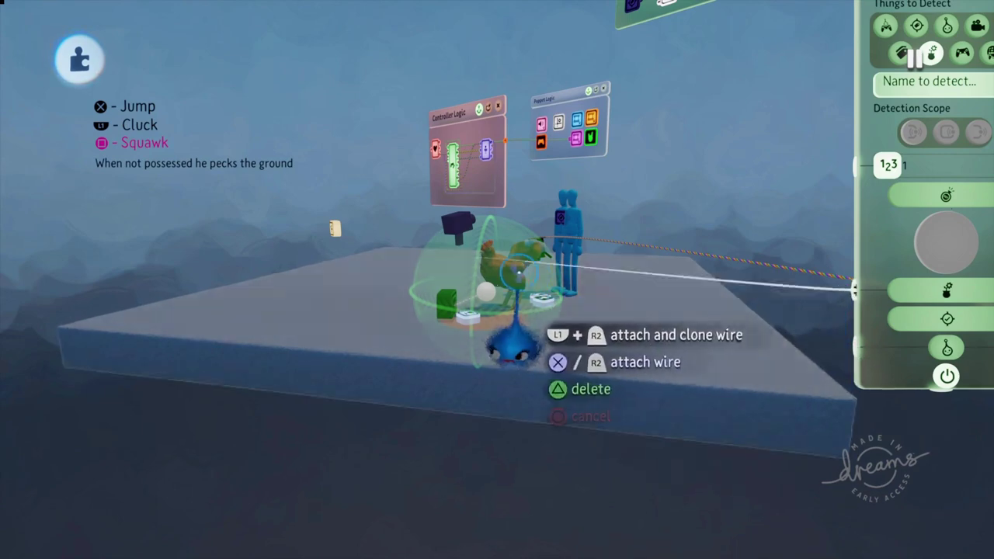
scroll(521, 265, up, 3)
scroll(525, 252, up, 3)
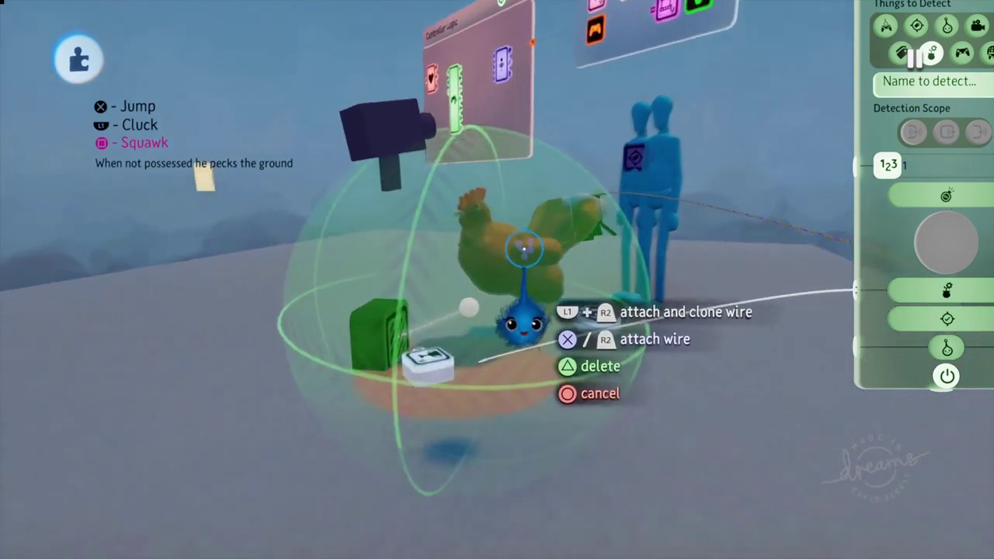
scroll(537, 244, down, 3)
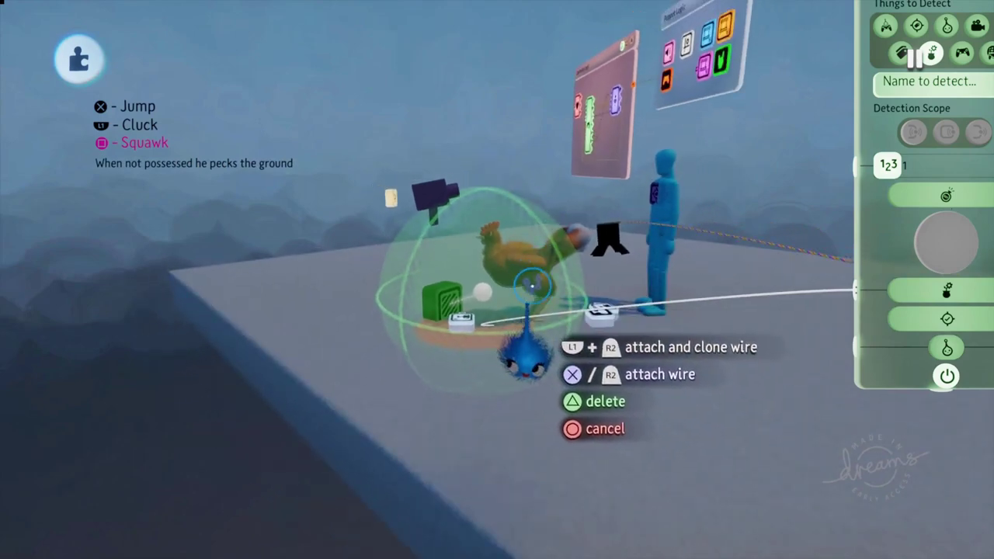
click(527, 299)
middle_drag(597, 313, 642, 321)
scroll(641, 320, down, 1)
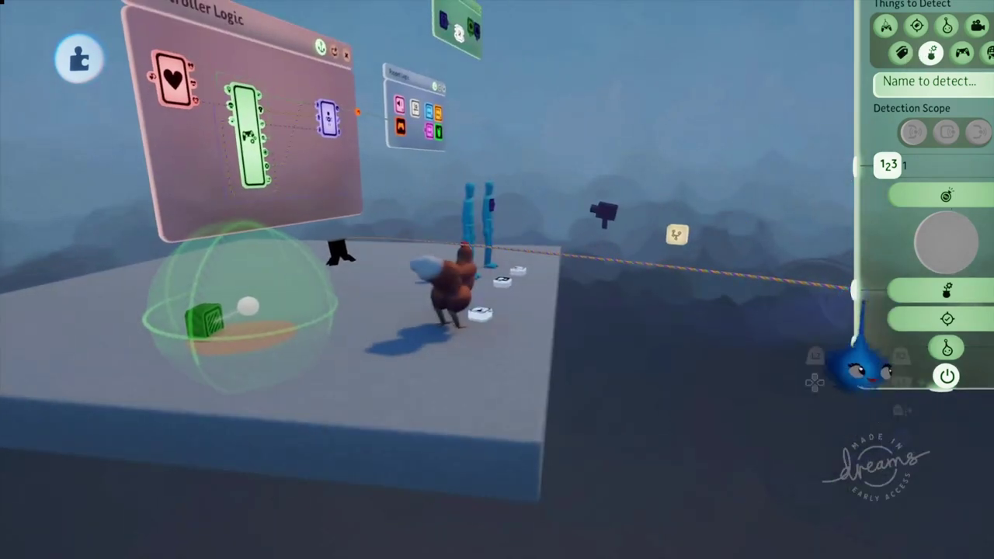
Wire the trigger zone's Scene Element to Detect input to the chicken standing outside the zone.
mouse_move(848, 291)
mouse_down()
mouse_move(630, 304)
mouse_move(477, 277)
mouse_move(455, 284)
mouse_move(463, 292)
mouse_up()
click(464, 291)
middle_drag(499, 311, 593, 401)
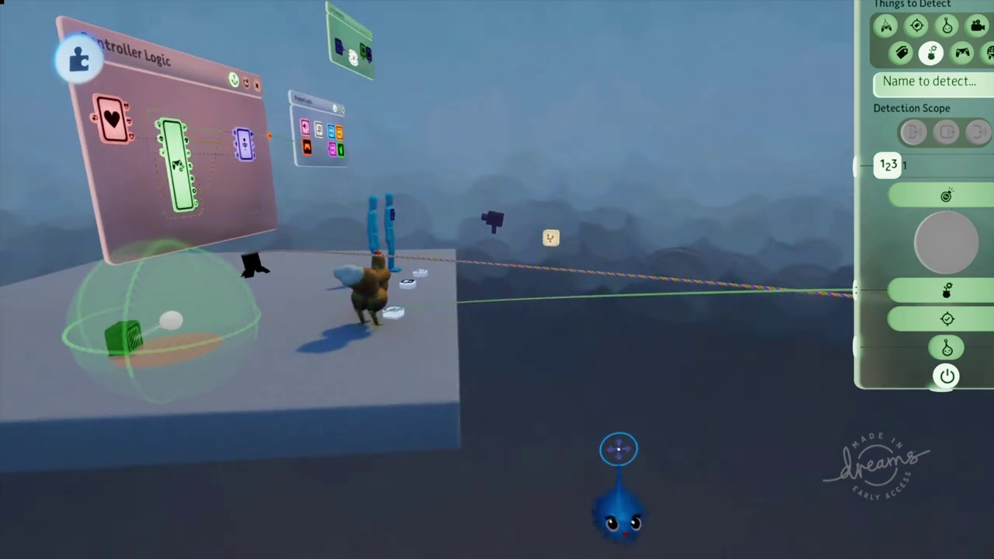
middle_drag(678, 390, 730, 309)
Bring the trigger zone's settings back beside the platform, and remove the wire to the chicken.
drag(881, 307, 598, 378)
middle_drag(654, 362, 652, 396)
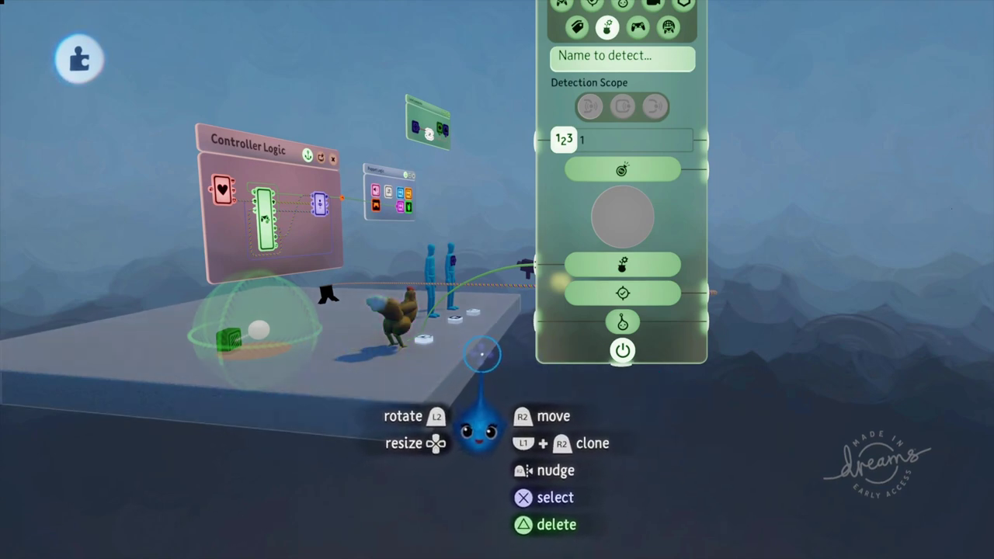
click(480, 346)
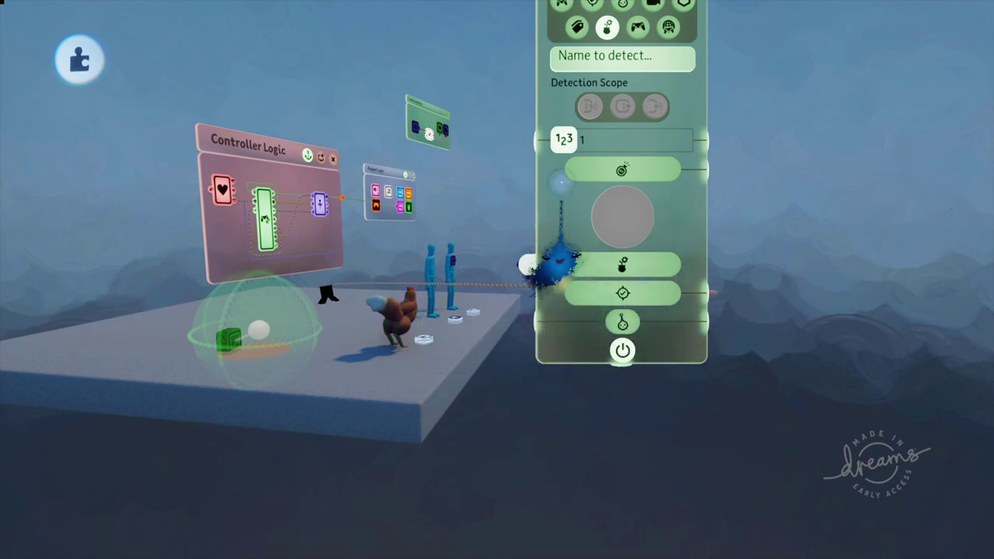
Set the trigger zone to detect labelled objects, and open its Labels settings with the whole label list in view.
click(576, 28)
drag(677, 132, 687, 310)
middle_drag(730, 312, 868, 332)
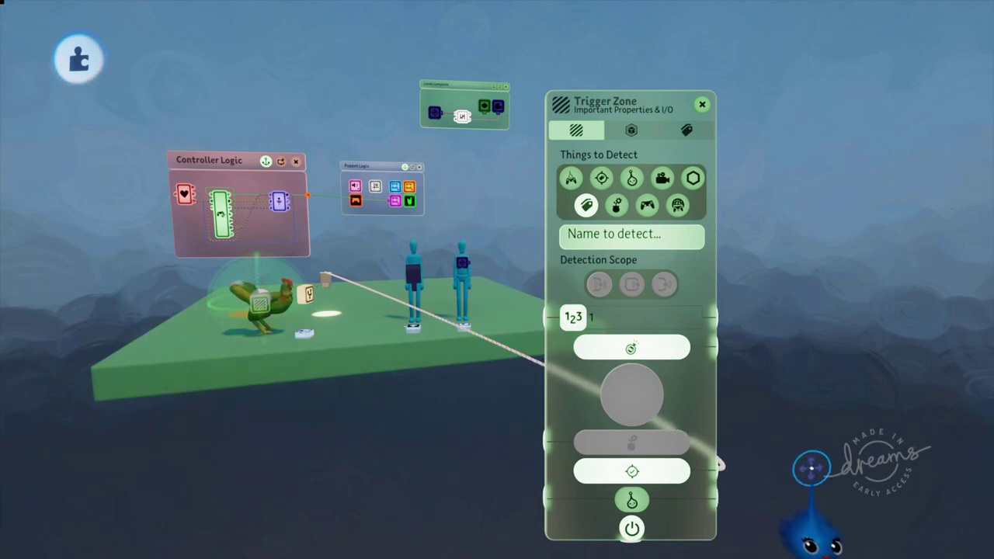
click(686, 130)
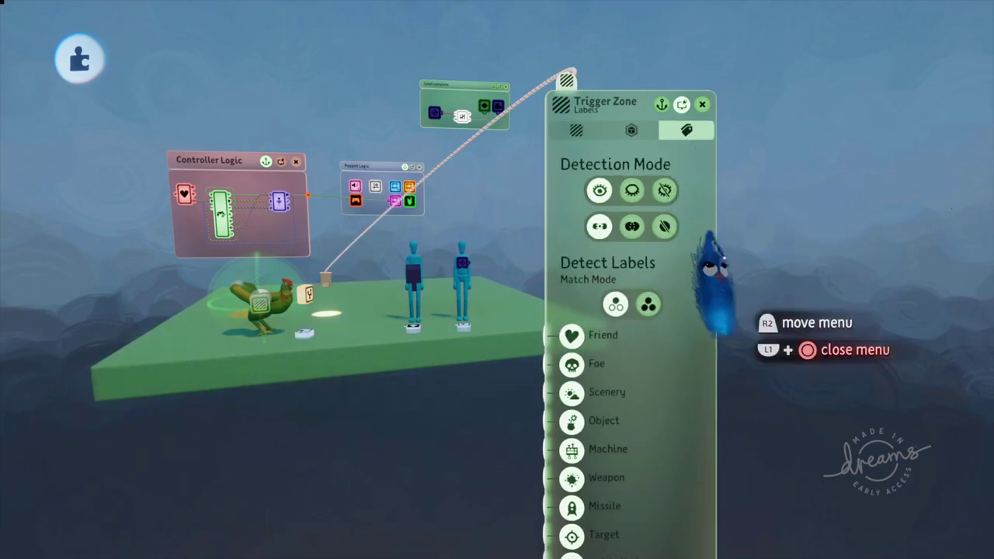
drag(695, 446, 695, 269)
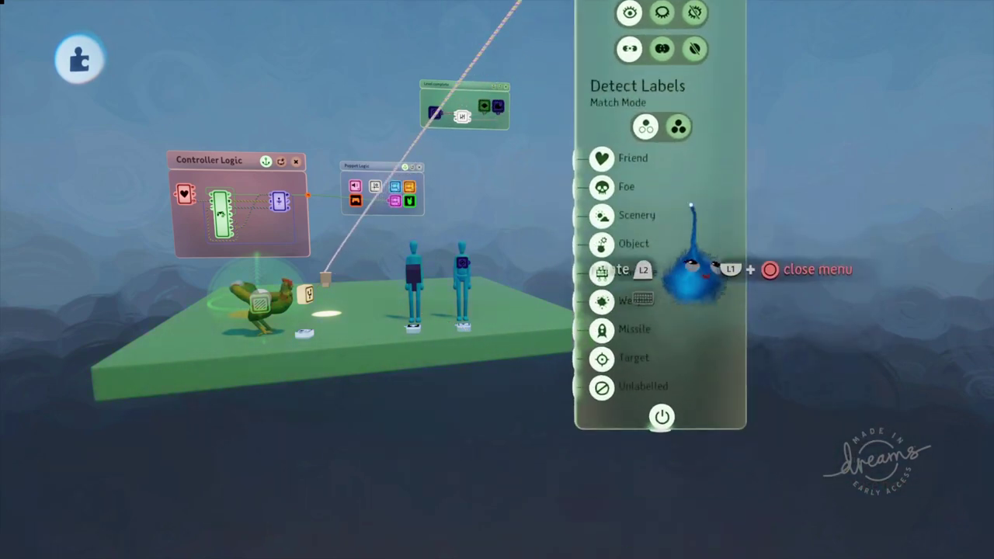
Exclude unlabelled objects from the trigger zone's detected labels.
click(602, 387)
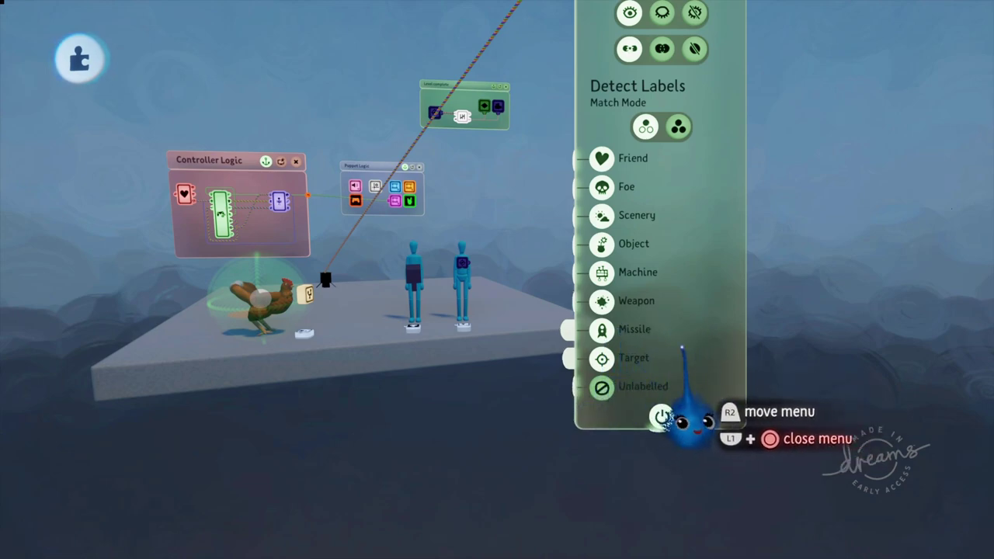
scroll(575, 435, up, 2)
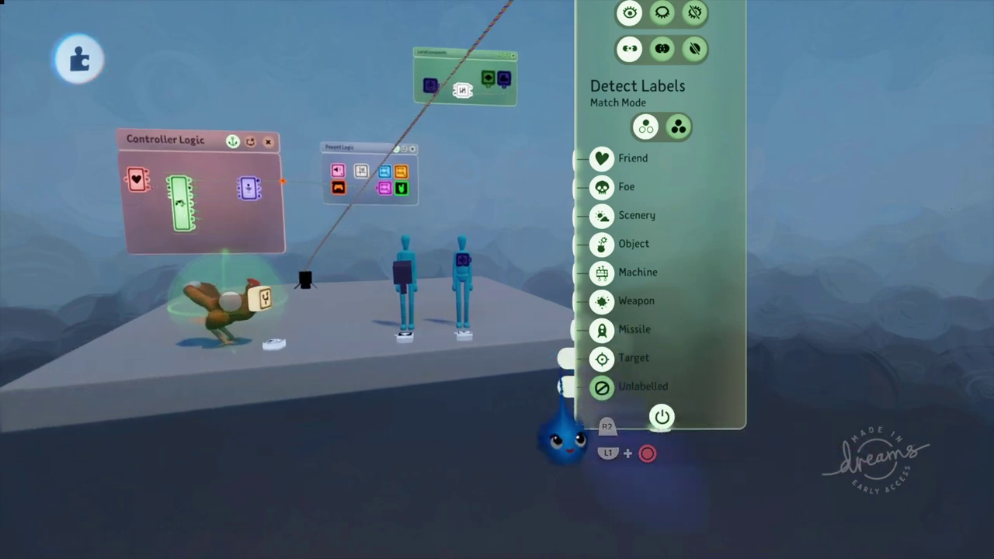
scroll(562, 440, up, 3)
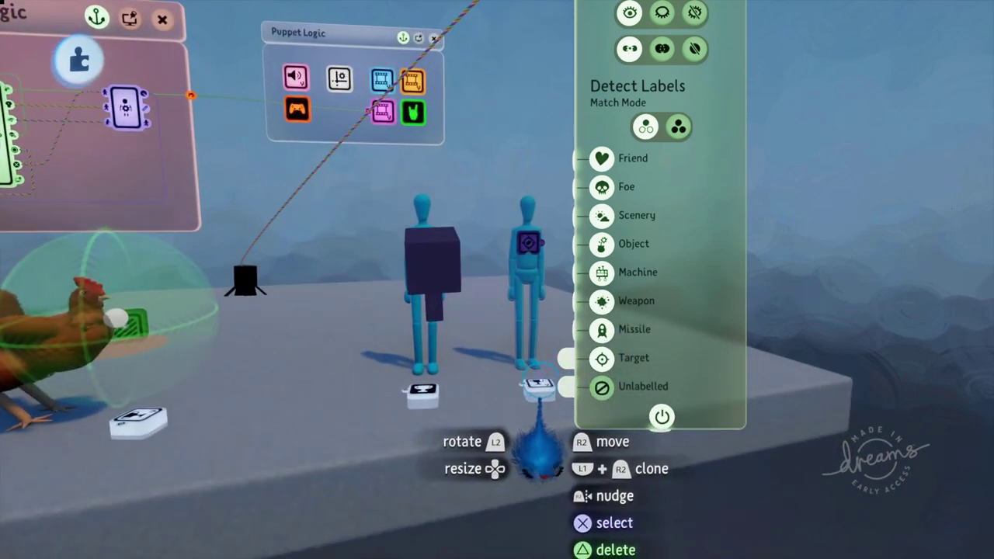
Check which labels are assigned to the blank puppet in its Labels settings, and close them.
click(534, 364)
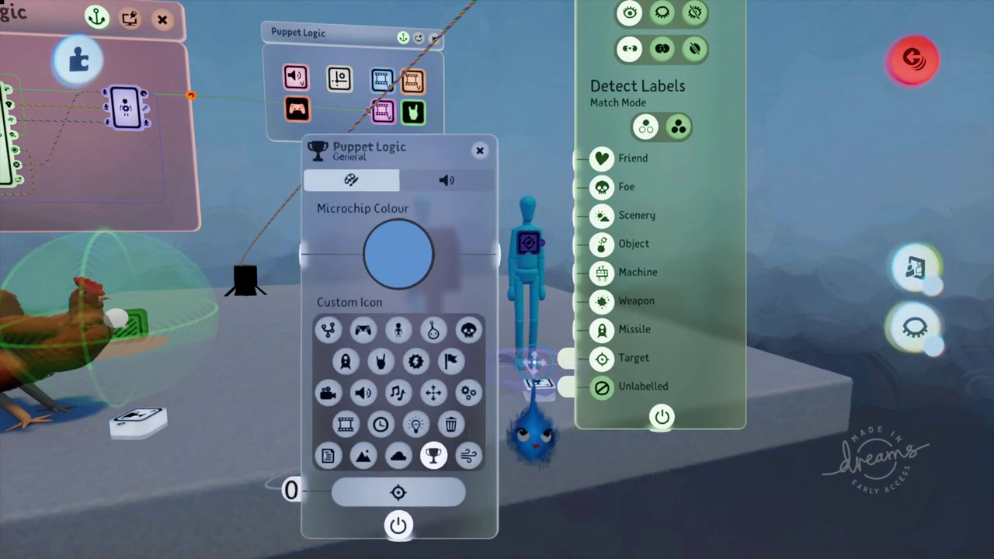
click(479, 150)
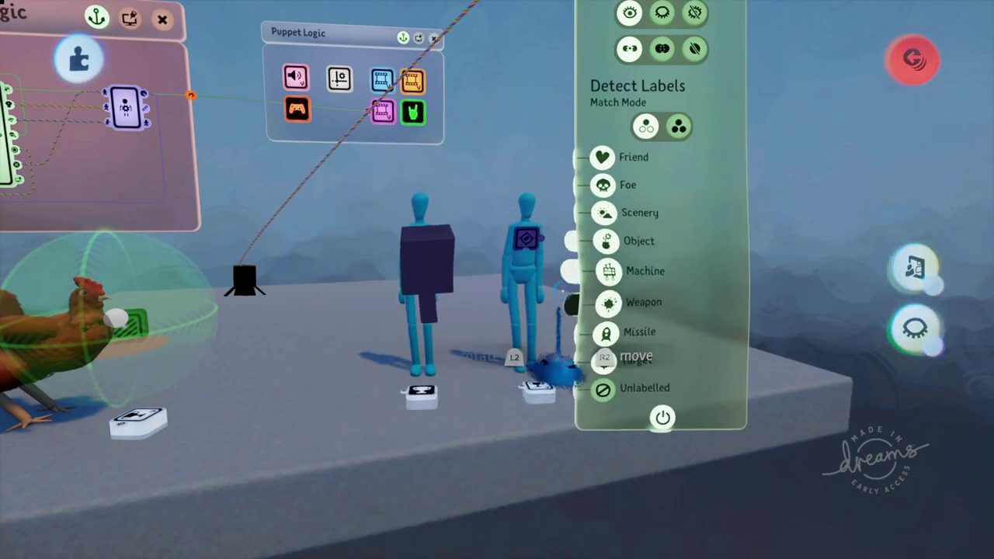
click(526, 264)
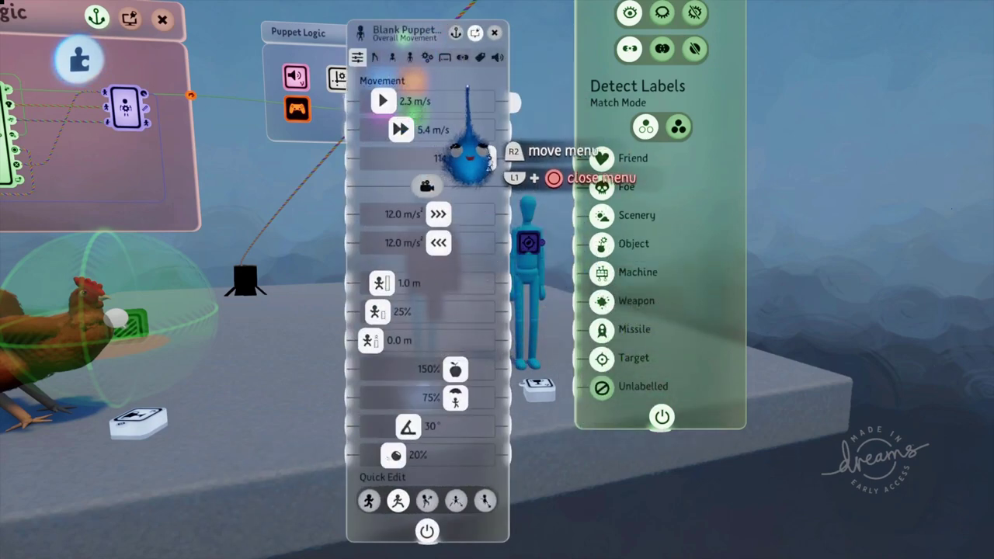
click(480, 57)
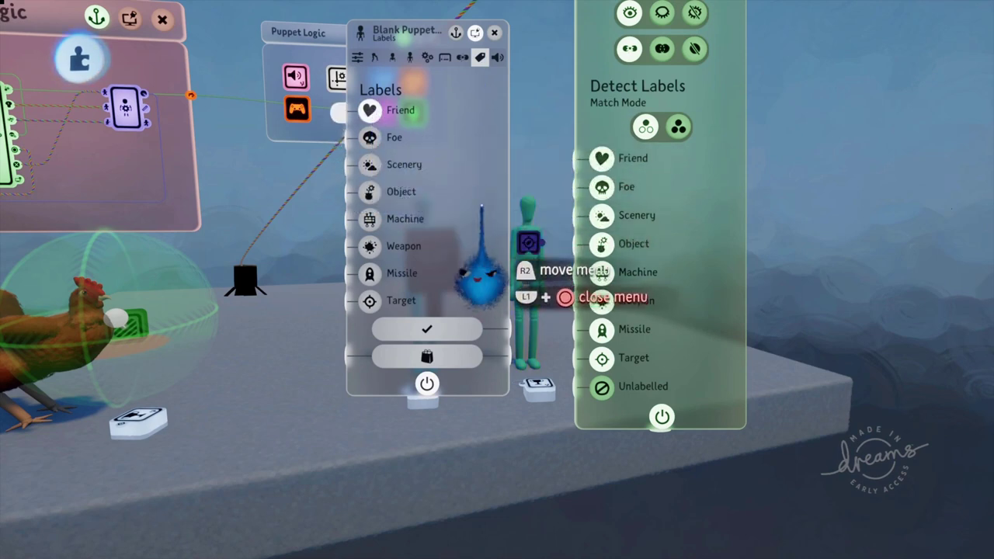
click(494, 32)
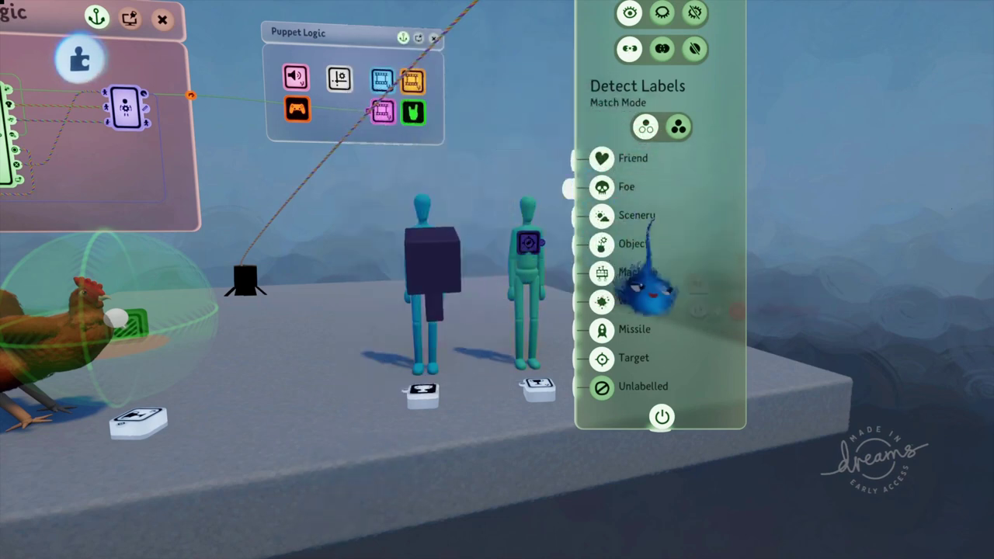
Play the scene to test label detection, walking a possessed puppet towards the chicken at the red circle, and return to editing.
scroll(754, 299, down, 5)
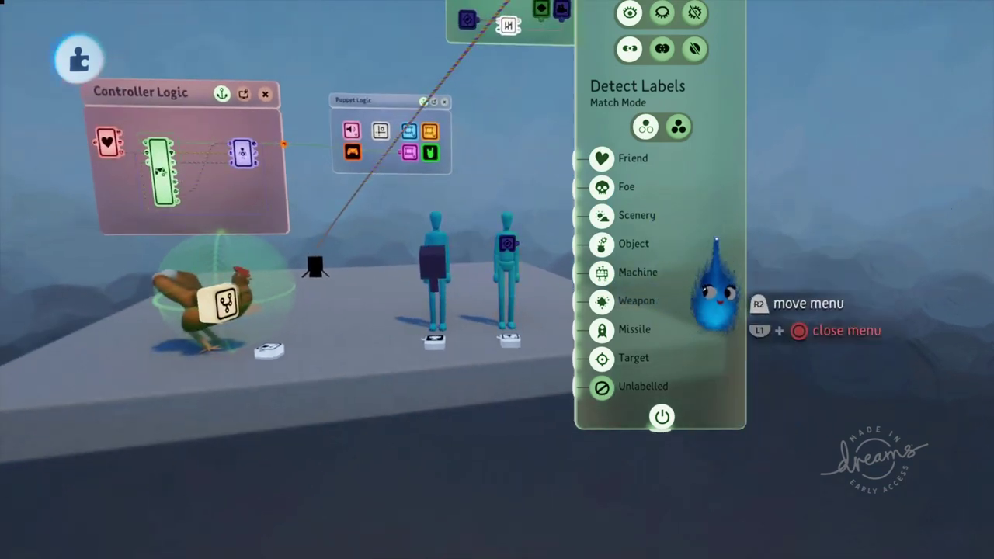
key(Escape)
click(322, 392)
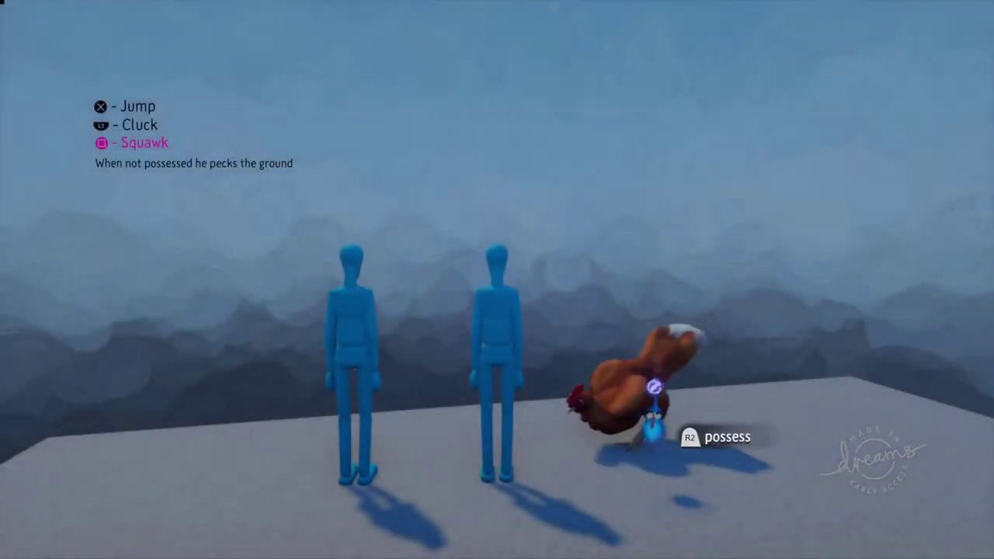
click(716, 202)
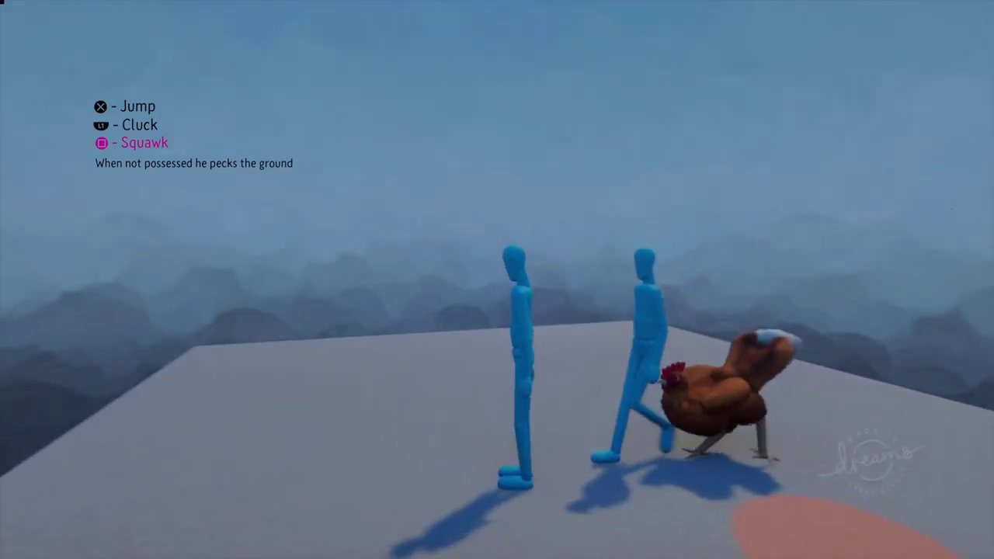
key(Escape)
Compare the All Selected and Any Selected match modes, leave Any Selected active, and clear all of the trigger zone's detected labels.
click(365, 293)
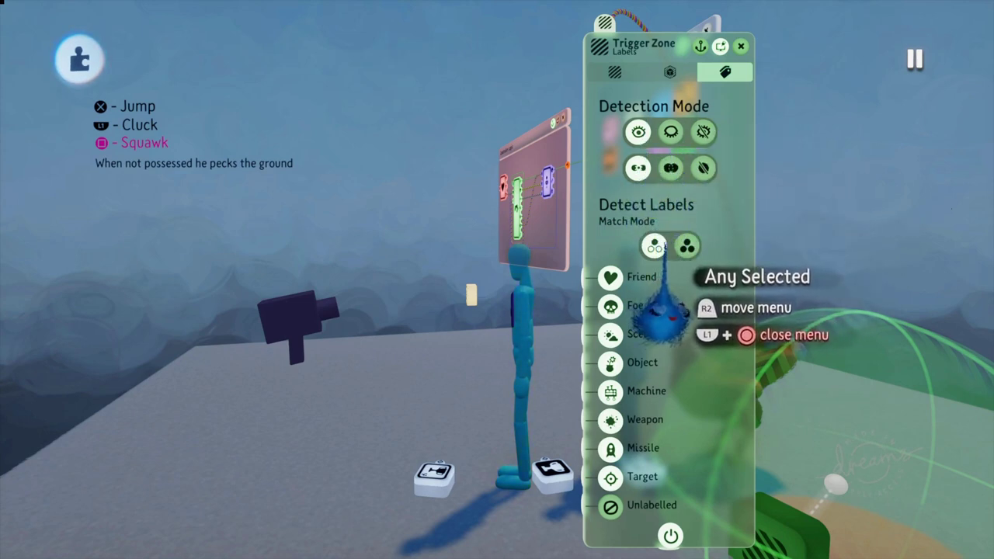
click(689, 245)
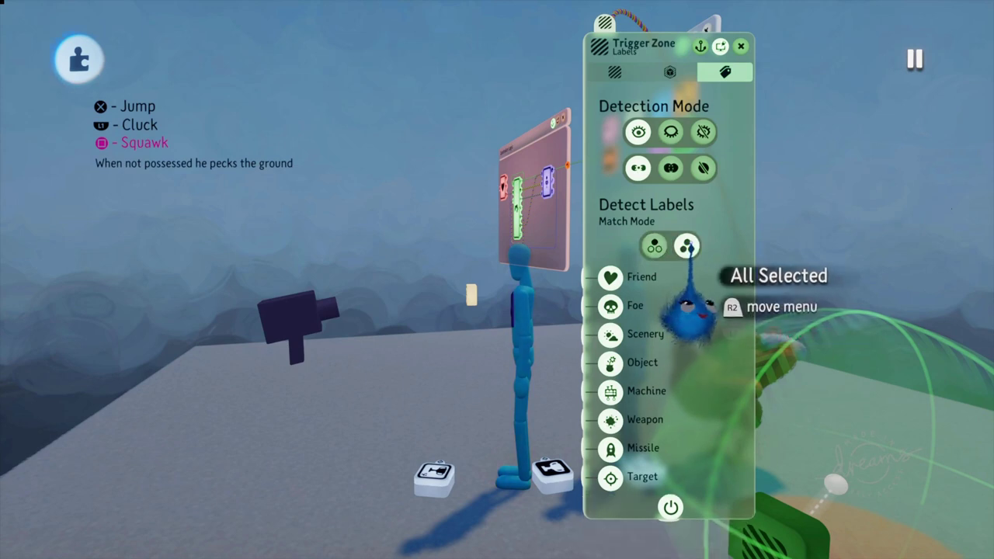
click(655, 246)
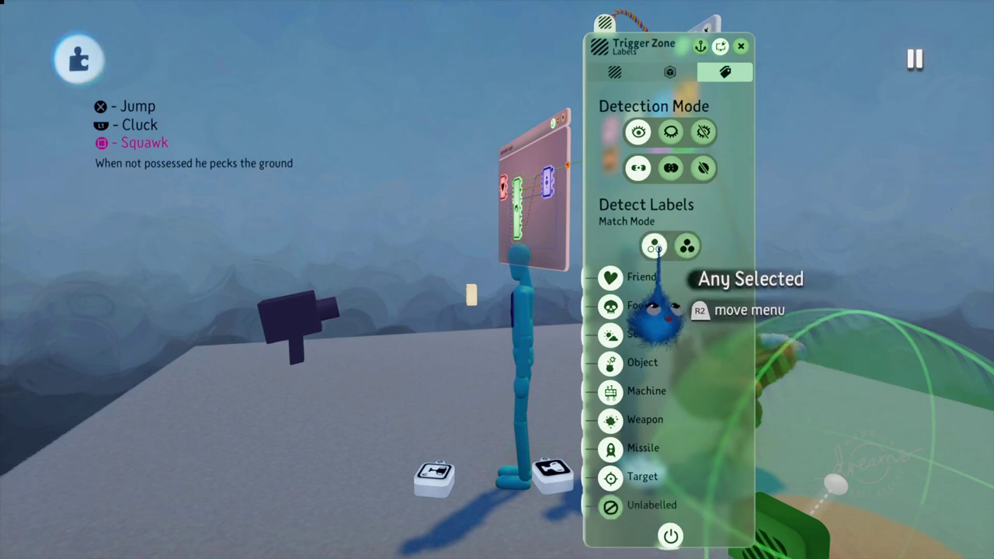
click(687, 247)
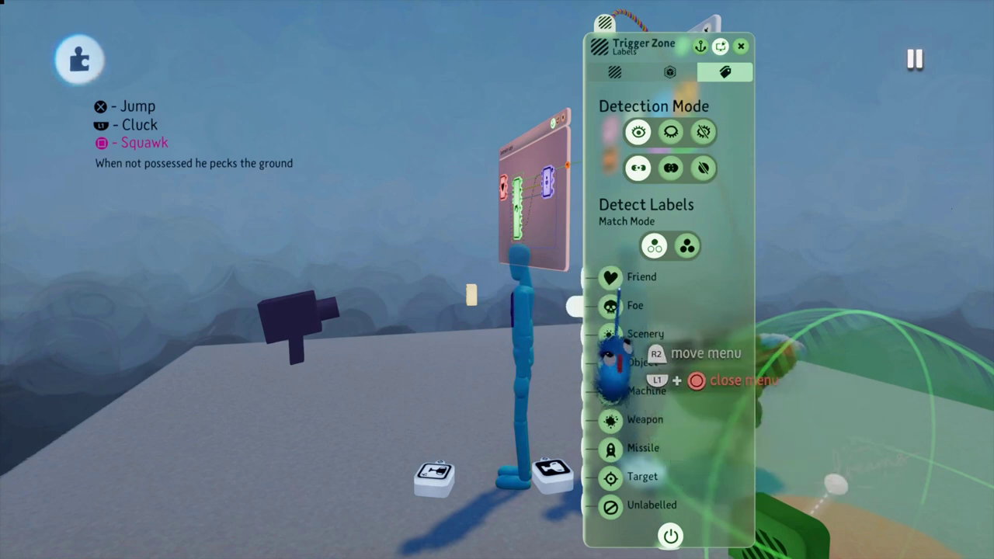
Reposition the trigger zone's settings beside the zone, and return to its Important Properties & I/O.
middle_drag(865, 333, 769, 306)
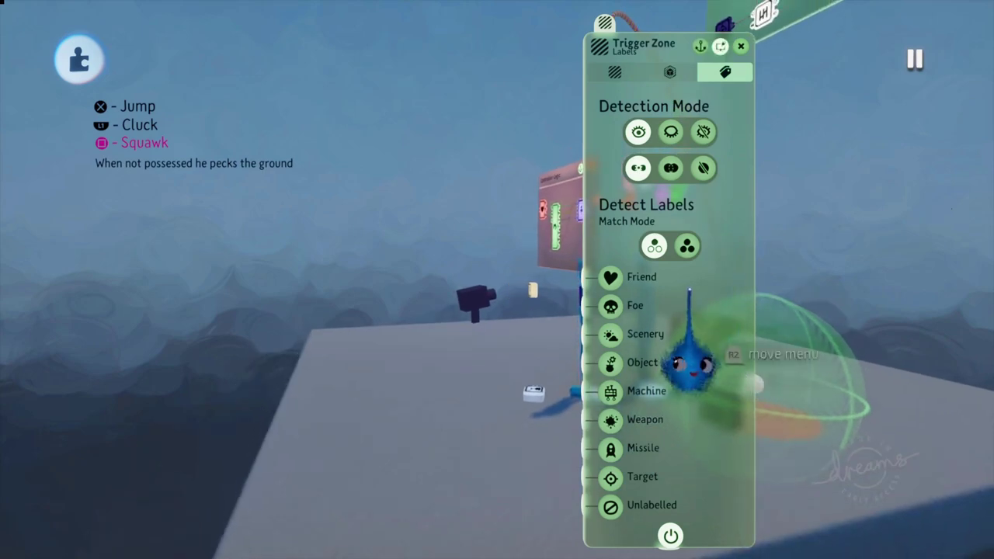
drag(702, 287, 805, 292)
middle_drag(812, 364, 792, 310)
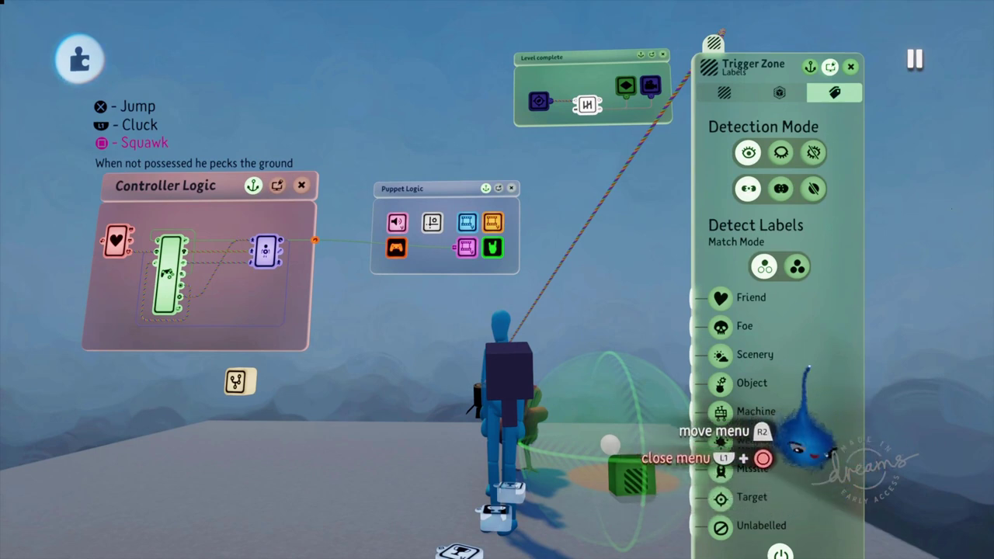
drag(825, 399, 664, 388)
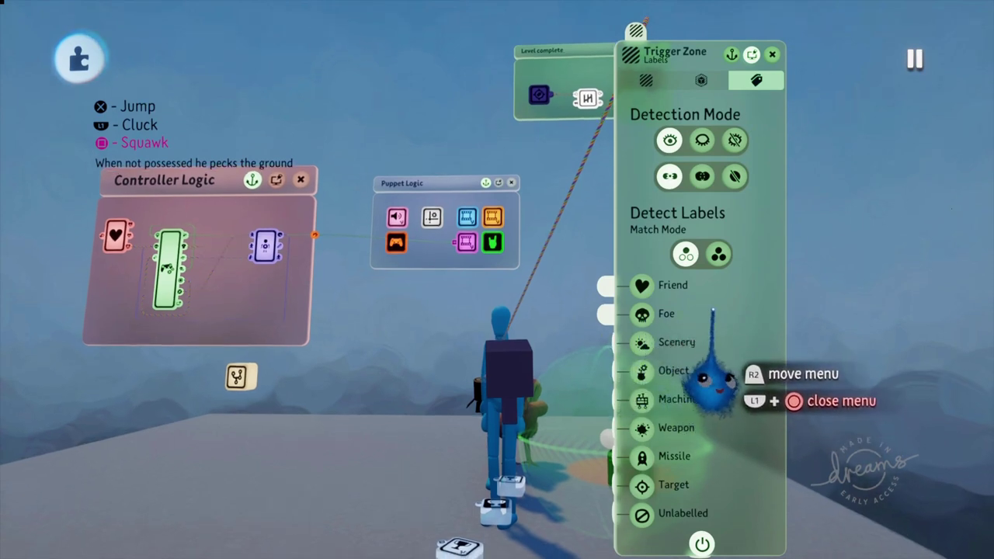
drag(727, 331, 740, 272)
middle_drag(745, 346, 743, 361)
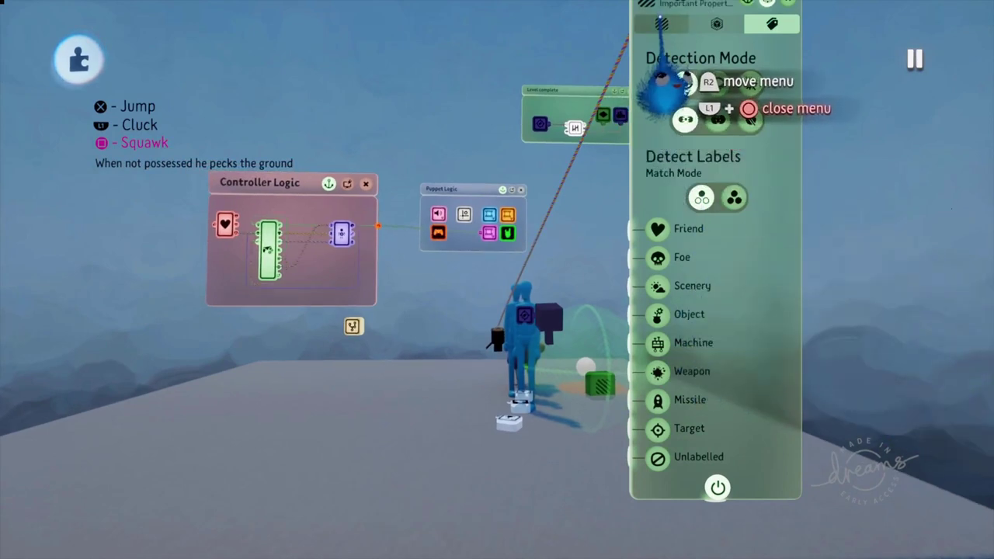
click(661, 23)
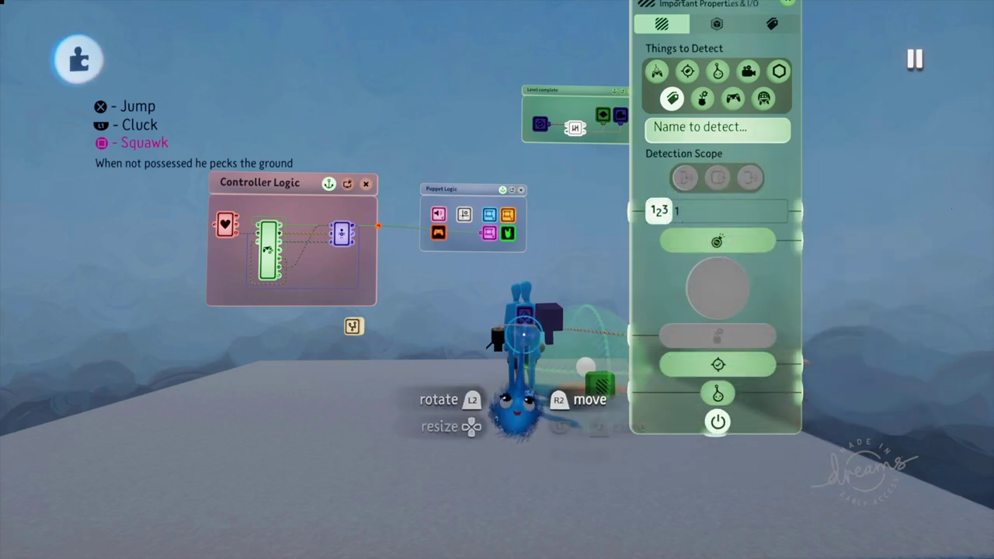
Rename the blank puppet as Sam.
click(519, 399)
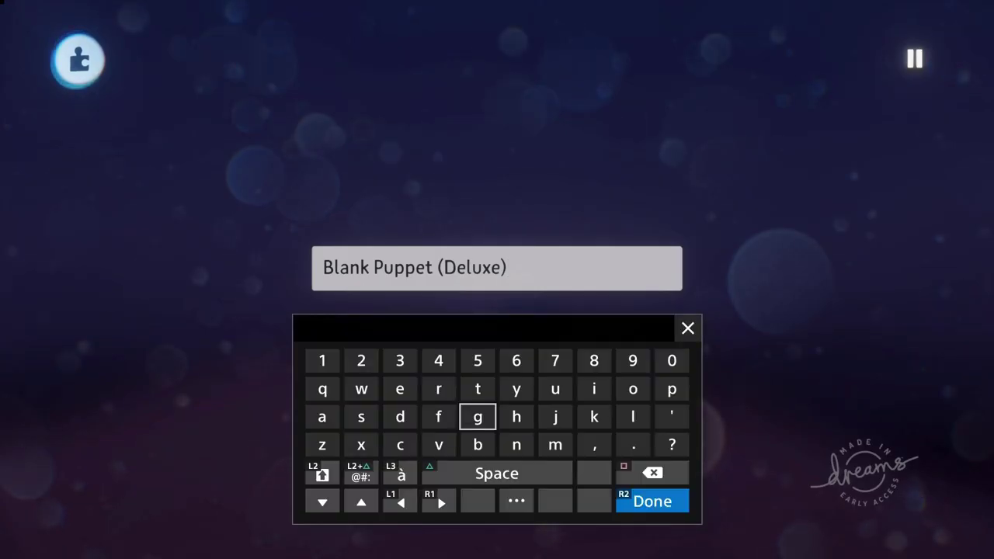
key(BackSpace)
key(BackSpace)
key(BackSpace)
key(BackSpace)
key(BackSpace)
key(BackSpace)
key(BackSpace)
key(BackSpace)
key(BackSpace)
key(BackSpace)
key(BackSpace)
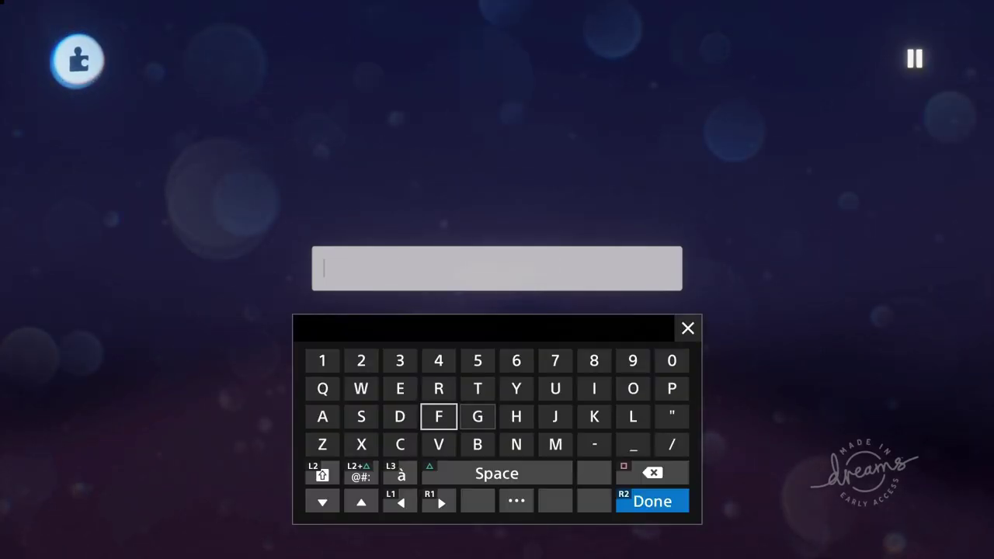
text(Sa)
key(Right)
key(Right)
key(Right)
key(Right)
key(Down)
key(Right)
text(m)
key(Return)
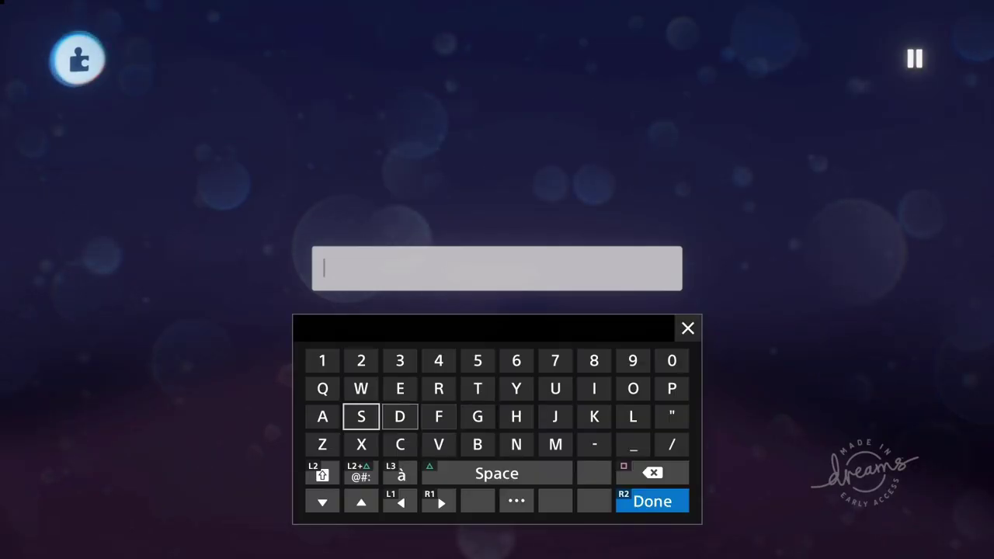
Enter Sam as the trigger zone's name to detect.
text(S)
key(Left)
text(a)
key(Right)
key(Right)
key(Right)
key(Down)
key(Right)
key(Right)
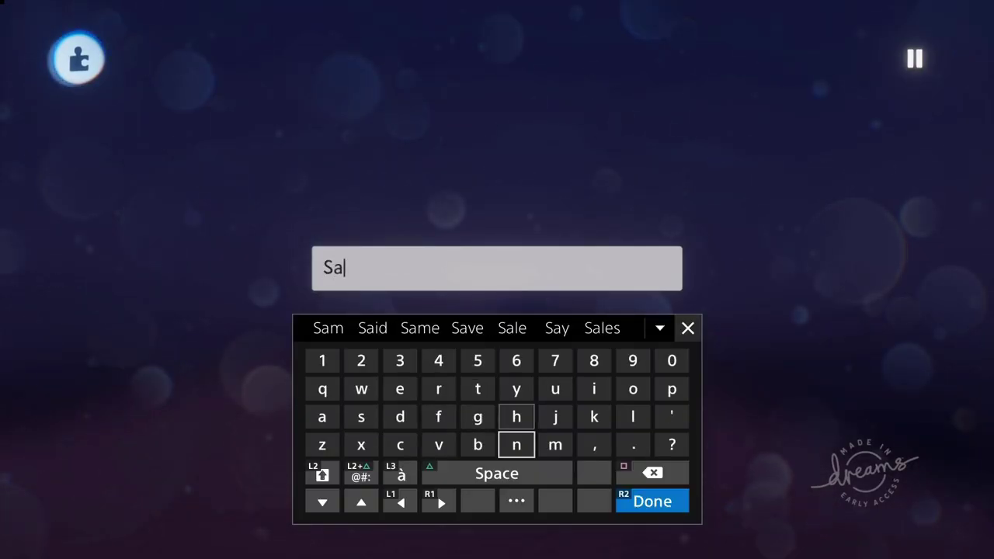
key(Right)
text(m)
key(Return)
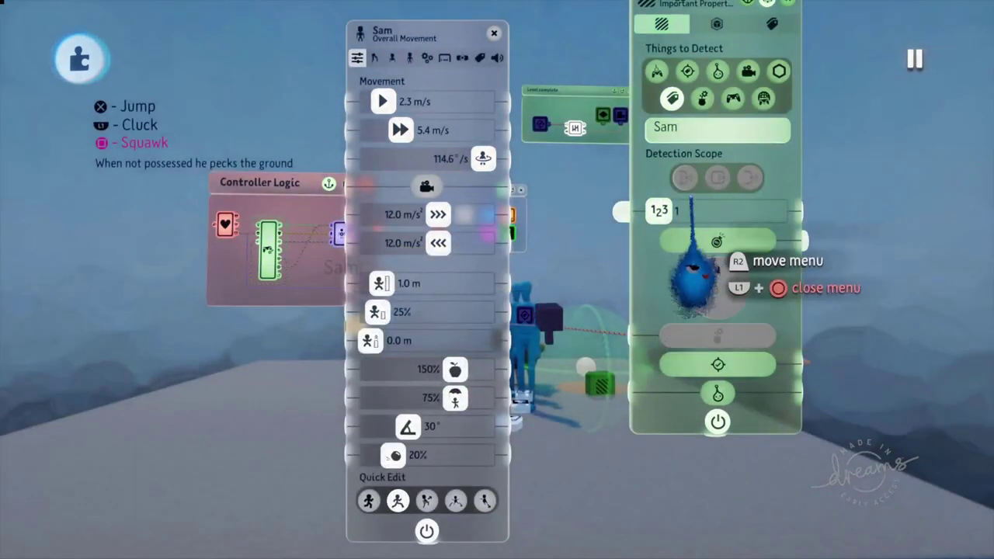
Add the Friend label to the labels the trigger zone detects.
click(771, 24)
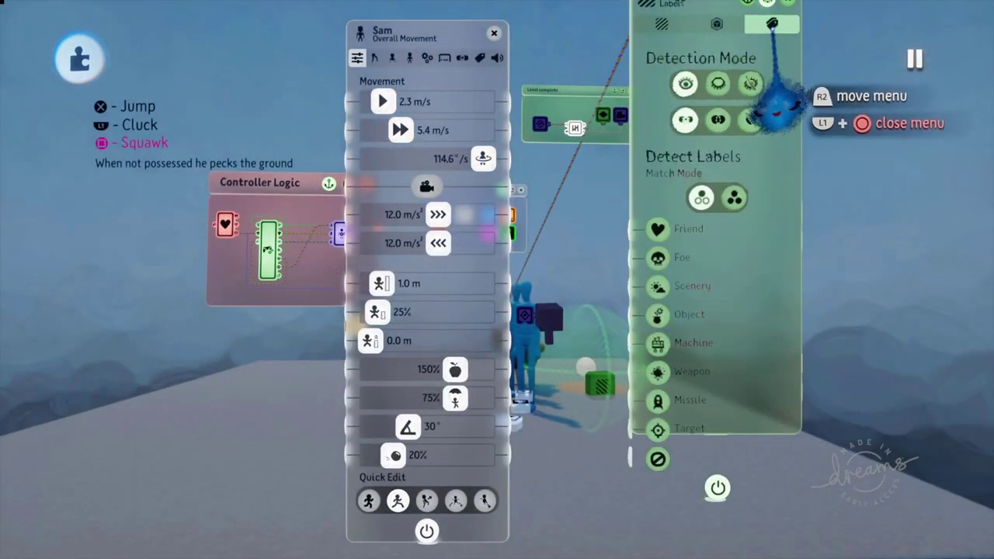
click(658, 231)
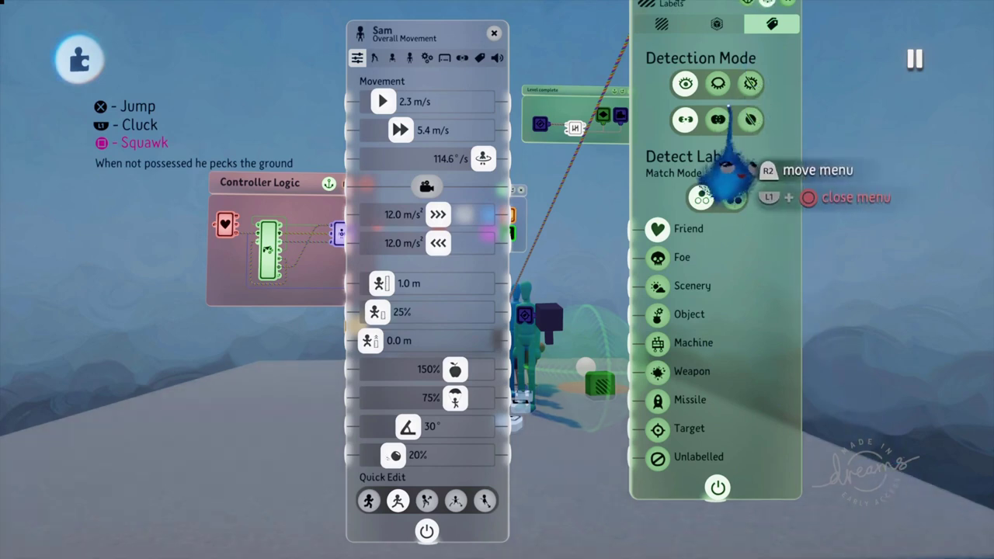
Set the trigger zone to detect all controller sensors, and bring its main settings fully into view.
click(661, 25)
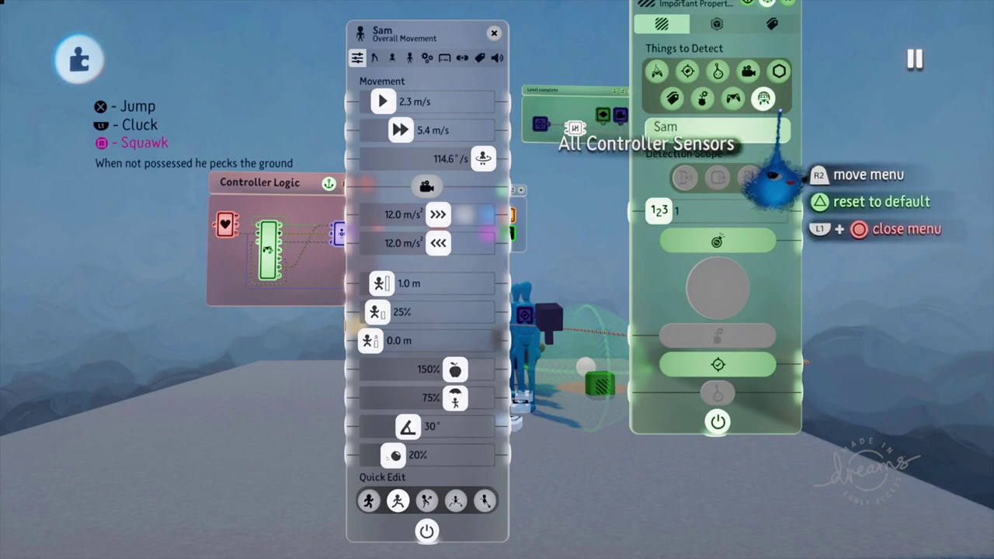
drag(781, 148, 774, 146)
drag(769, 221, 758, 317)
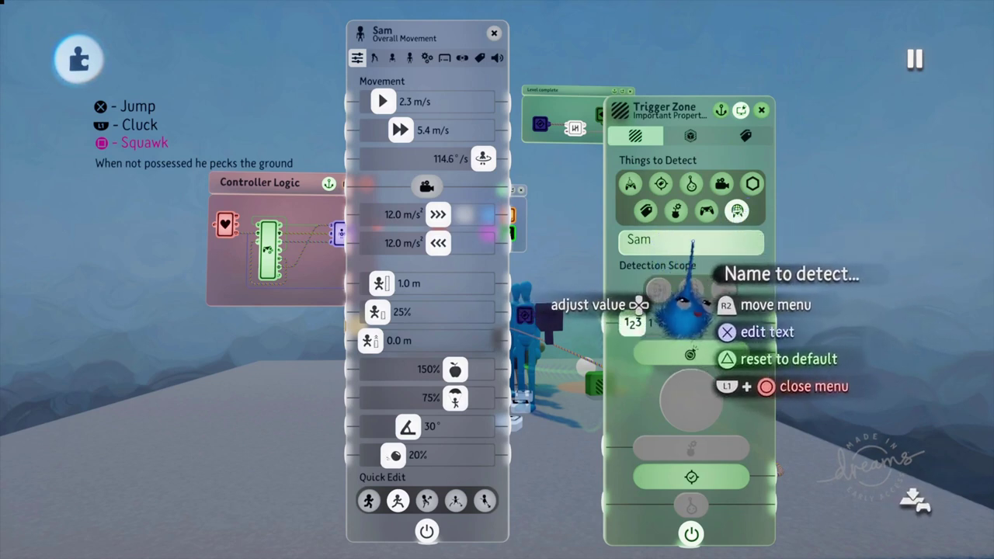
Switch the trigger zone to detecting tags, and try its Detection Scope options.
mouse_move(693, 244)
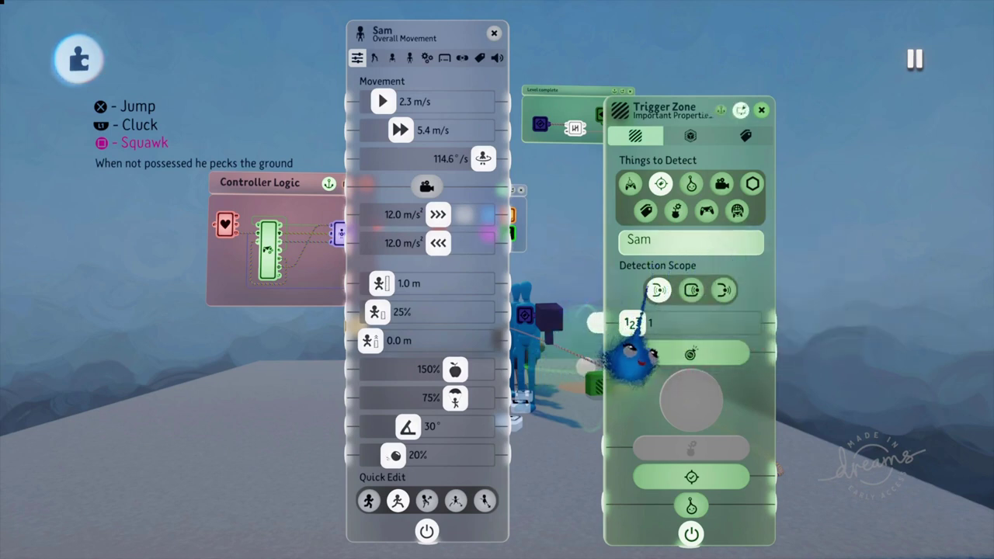
click(691, 290)
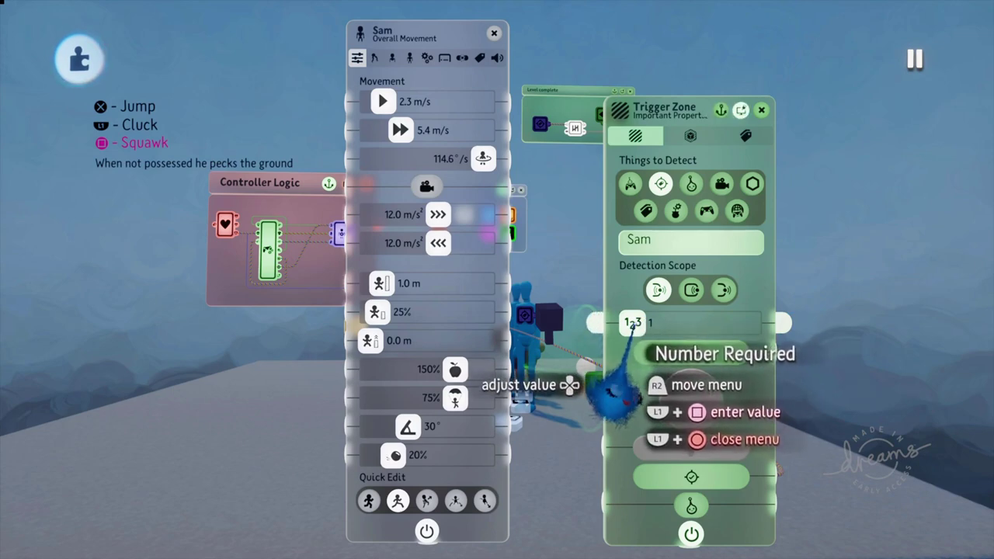
mouse_move(697, 325)
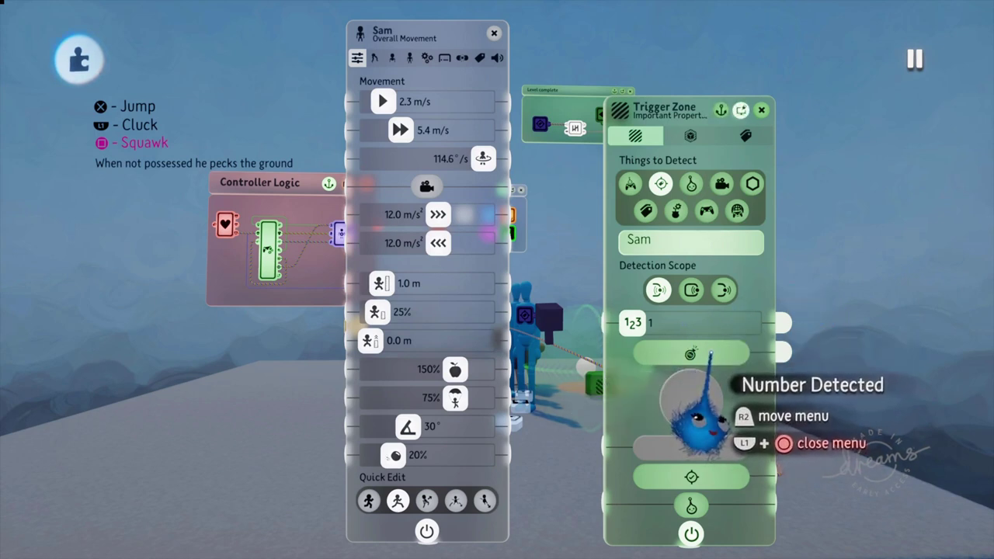
mouse_move(698, 419)
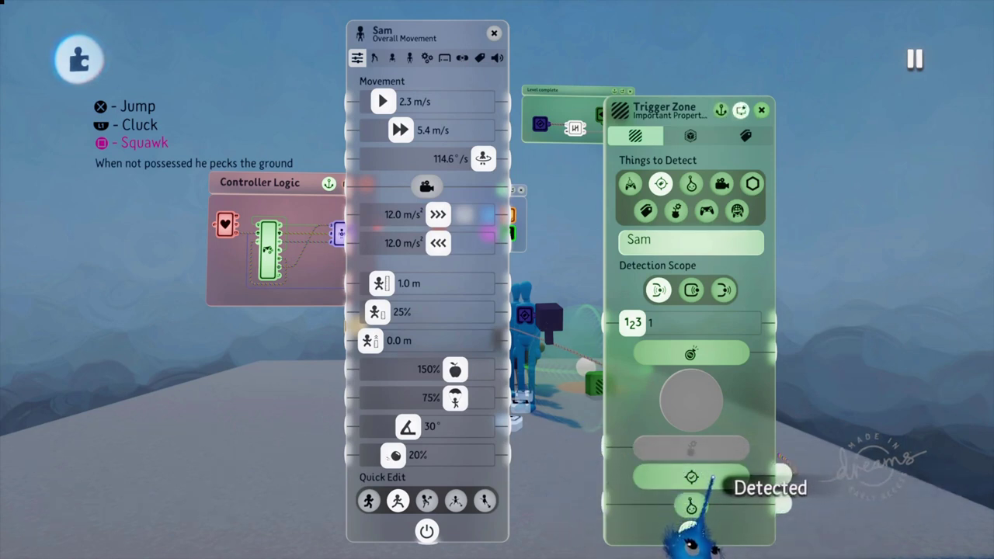
Move the trigger zone's settings and Sam's settings aside so the puppets and the zone are uncovered.
drag(746, 403, 870, 339)
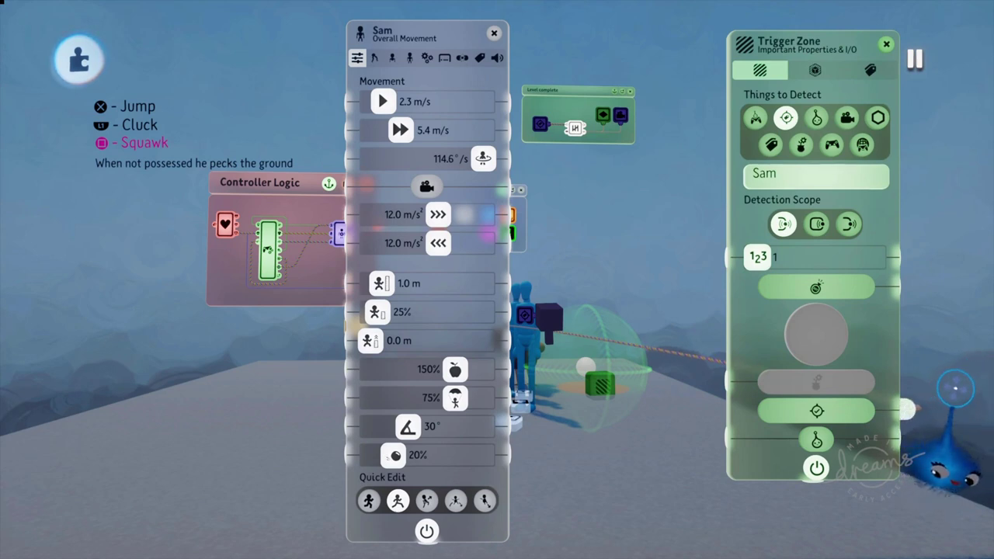
drag(846, 365, 741, 164)
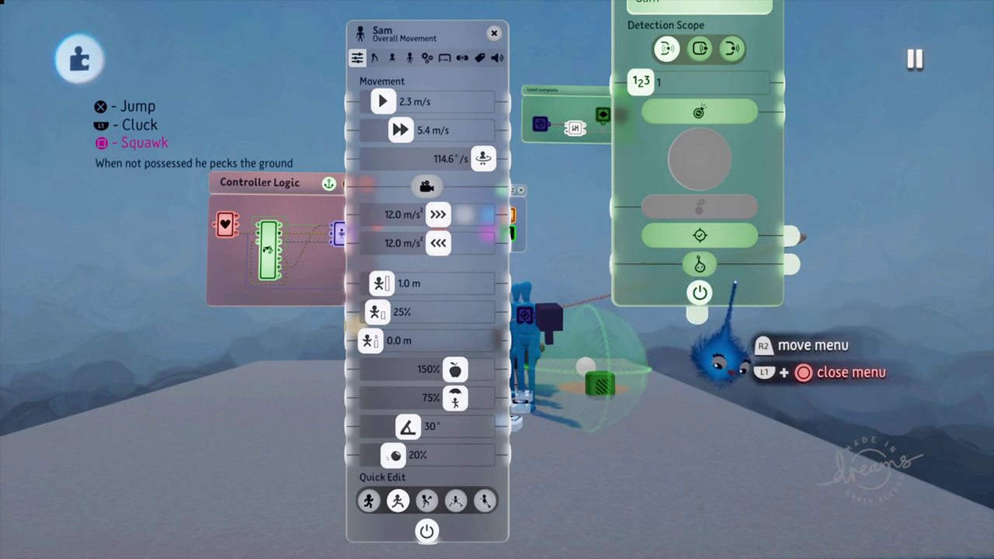
drag(718, 353, 744, 531)
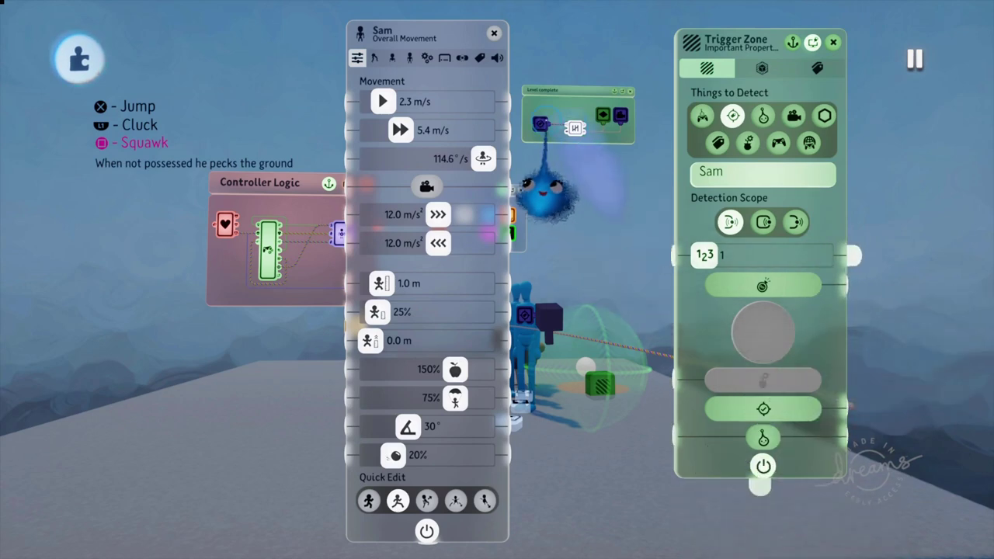
drag(424, 99, 904, 167)
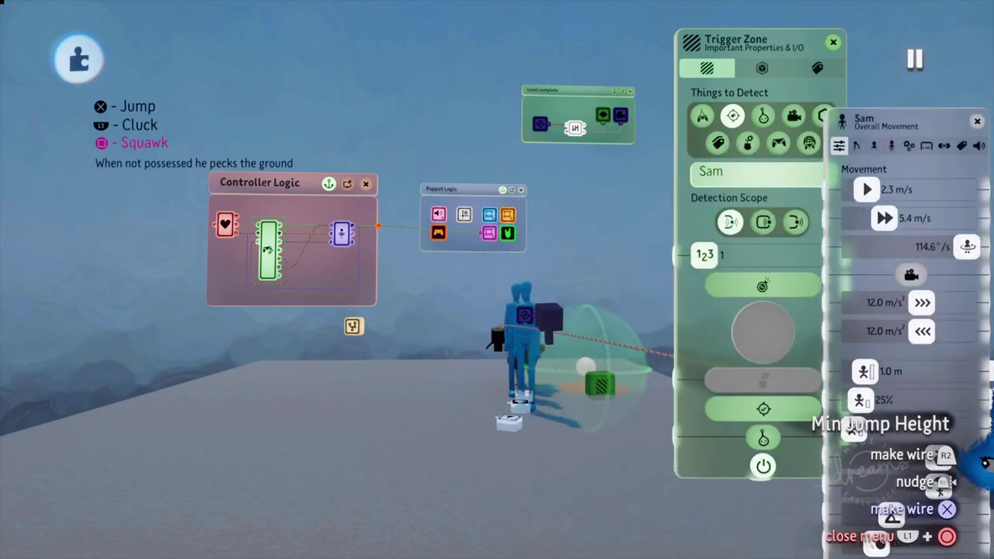